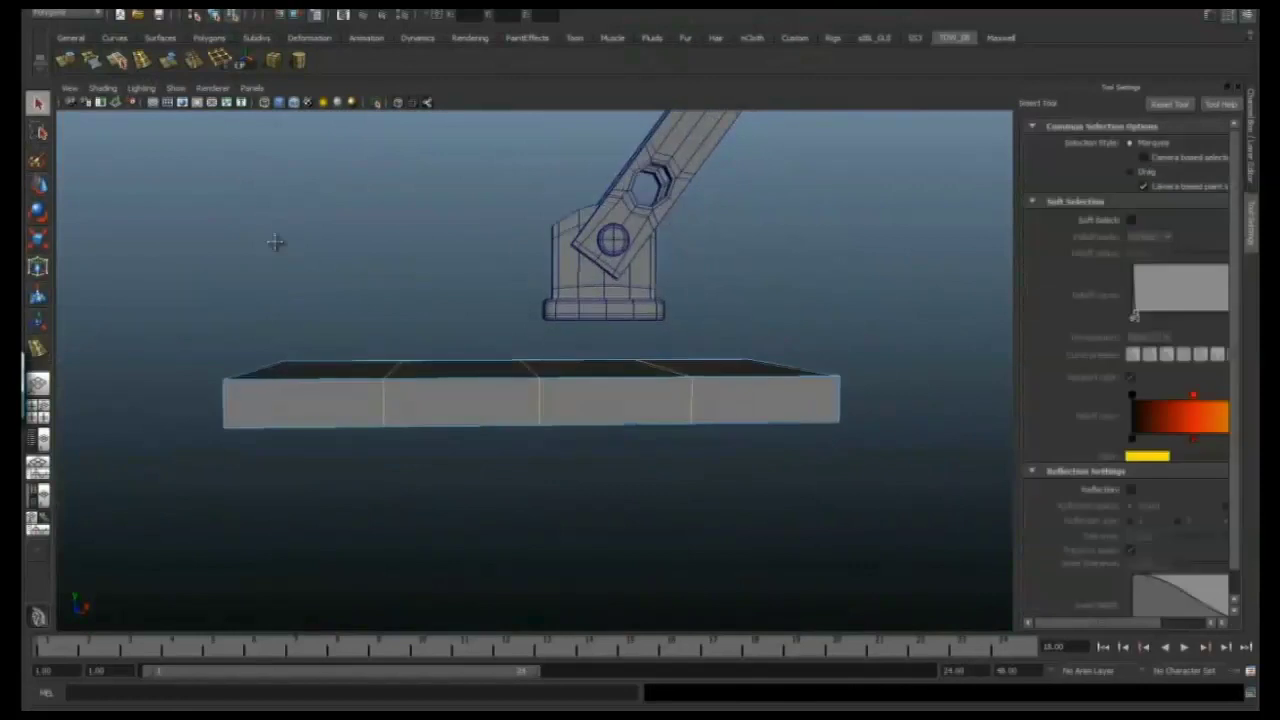
# Raise the foot slab's inner top vertices and pinch its middle inward to shape a sloped, narrow-waisted foot.
pyautogui.press('w')
pyautogui.keyDown('alt'); pyautogui.moveTo(752, 355); pyautogui.dragTo(531, 416); pyautogui.keyUp('alt')
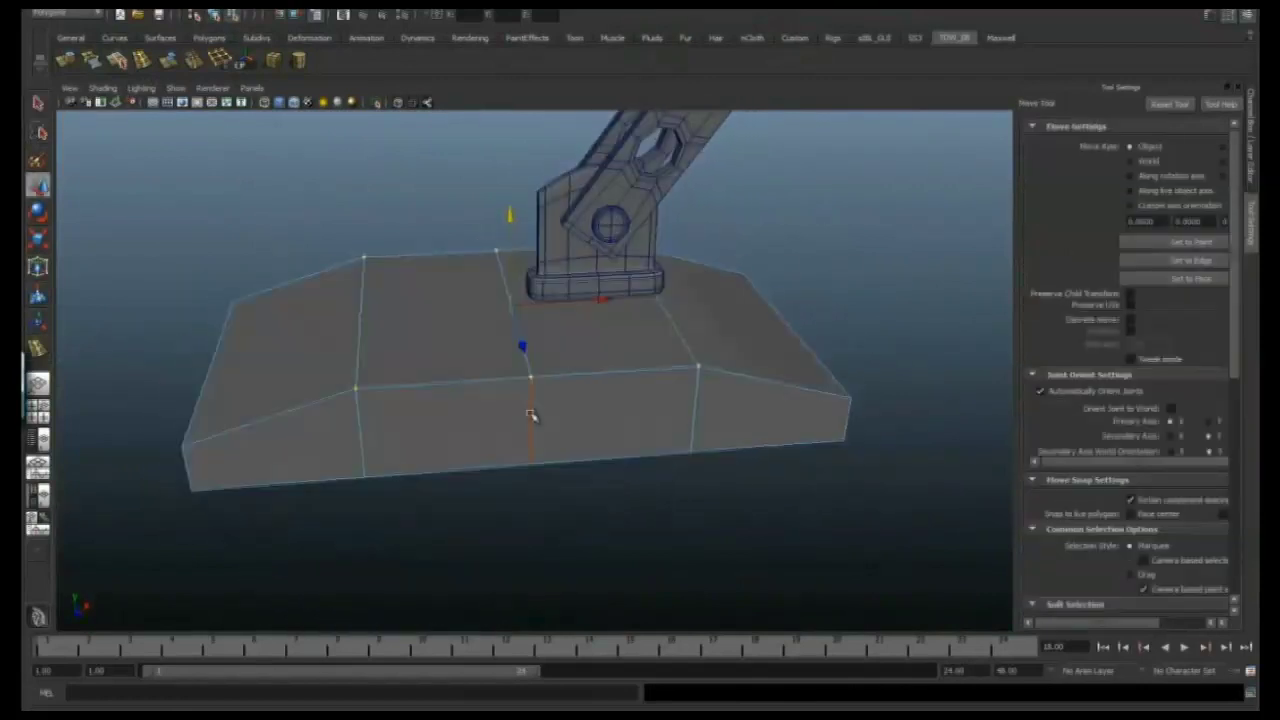
pyautogui.keyDown('alt'); pyautogui.moveTo(562, 340); pyautogui.dragTo(330, 470); pyautogui.keyUp('alt')
pyautogui.press('y')
pyautogui.press('r')
# Insert two evenly spaced edge loops along the foot's length and extrude the outer end faces into short toe stubs.
pyautogui.click(143, 62)
pyautogui.keyDown('alt'); pyautogui.moveTo(400, 360); pyautogui.dragTo(447, 423); pyautogui.keyUp('alt')
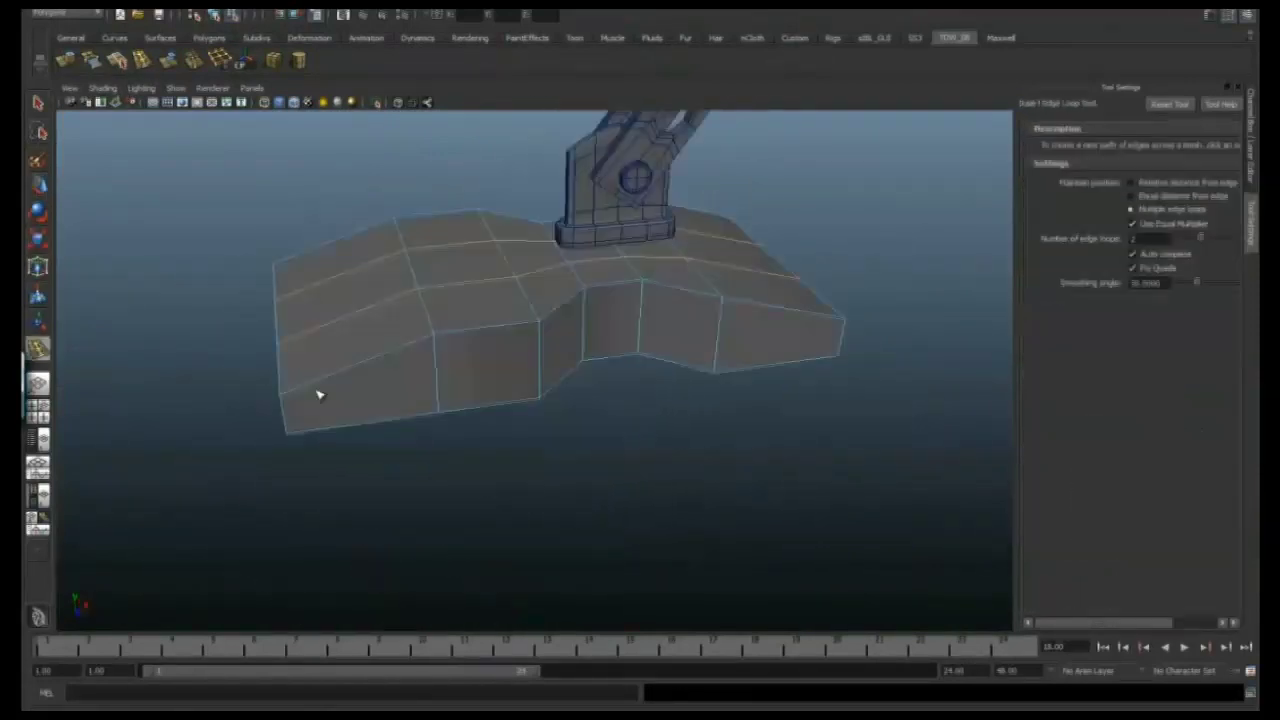
pyautogui.press('q')
pyautogui.keyDown('alt'); pyautogui.moveTo(380, 320); pyautogui.dragTo(457, 360); pyautogui.keyUp('alt')
pyautogui.keyDown('alt'); pyautogui.moveTo(550, 401); pyautogui.dragTo(424, 351); pyautogui.keyUp('alt')
pyautogui.press('t')
pyautogui.moveTo(350, 418); pyautogui.dragTo(557, 371)
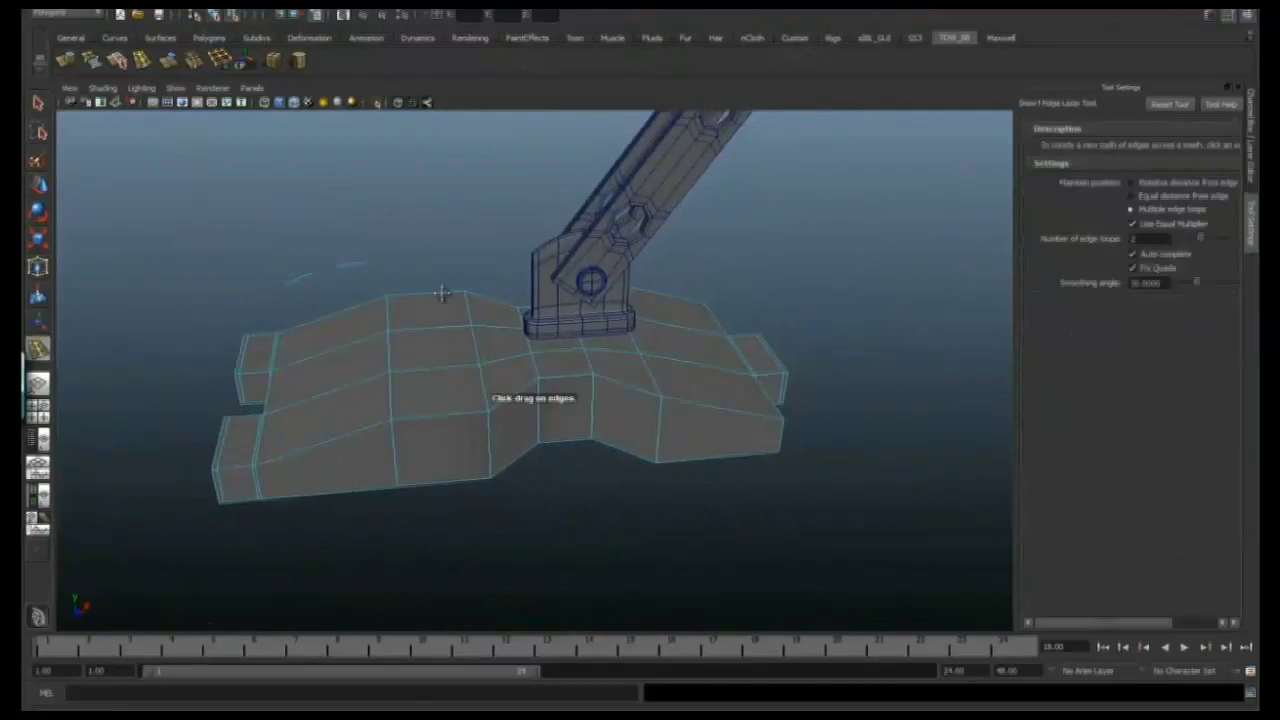
# Add supporting edge loops to the foot's body and toe stubs and check the smoothed preview.
pyautogui.keyDown('alt'); pyautogui.moveTo(443, 291); pyautogui.dragTo(515, 344); pyautogui.keyUp('alt')
pyautogui.click(518, 387)
pyautogui.click(580, 403)
pyautogui.press('3')
pyautogui.press('1')
# Extrude the two front toe stubs outward in angled segments, ending each toe in a thinner claw section.
pyautogui.press('w')
pyautogui.keyDown('alt'); pyautogui.moveTo(596, 415); pyautogui.dragTo(678, 403); pyautogui.keyUp('alt')
pyautogui.click(678, 403)
pyautogui.keyDown('alt'); pyautogui.moveTo(484, 414); pyautogui.dragTo(740, 403); pyautogui.keyUp('alt')
pyautogui.hotkey('ctrl', 'e')
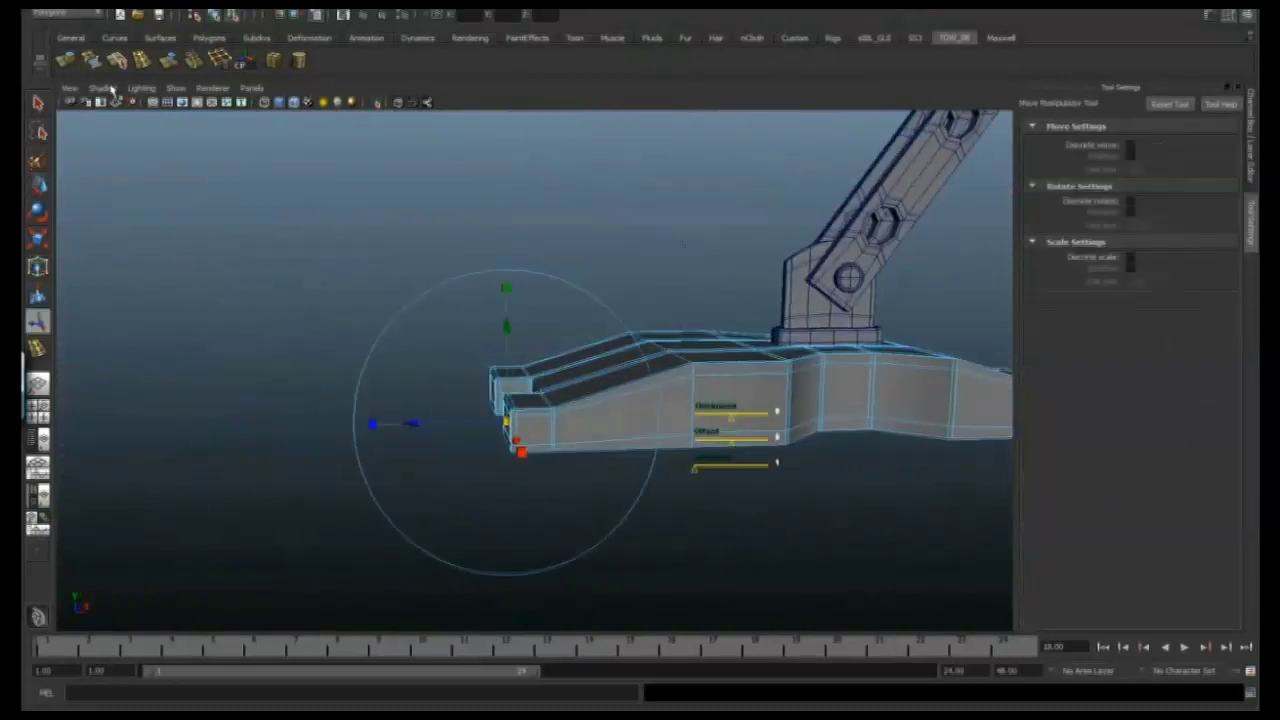
pyautogui.moveTo(375, 423); pyautogui.dragTo(348, 400)
pyautogui.keyDown('alt'); pyautogui.moveTo(418, 332); pyautogui.dragTo(500, 410); pyautogui.keyUp('alt')
pyautogui.keyDown('alt'); pyautogui.moveTo(311, 428); pyautogui.dragTo(251, 337); pyautogui.keyUp('alt')
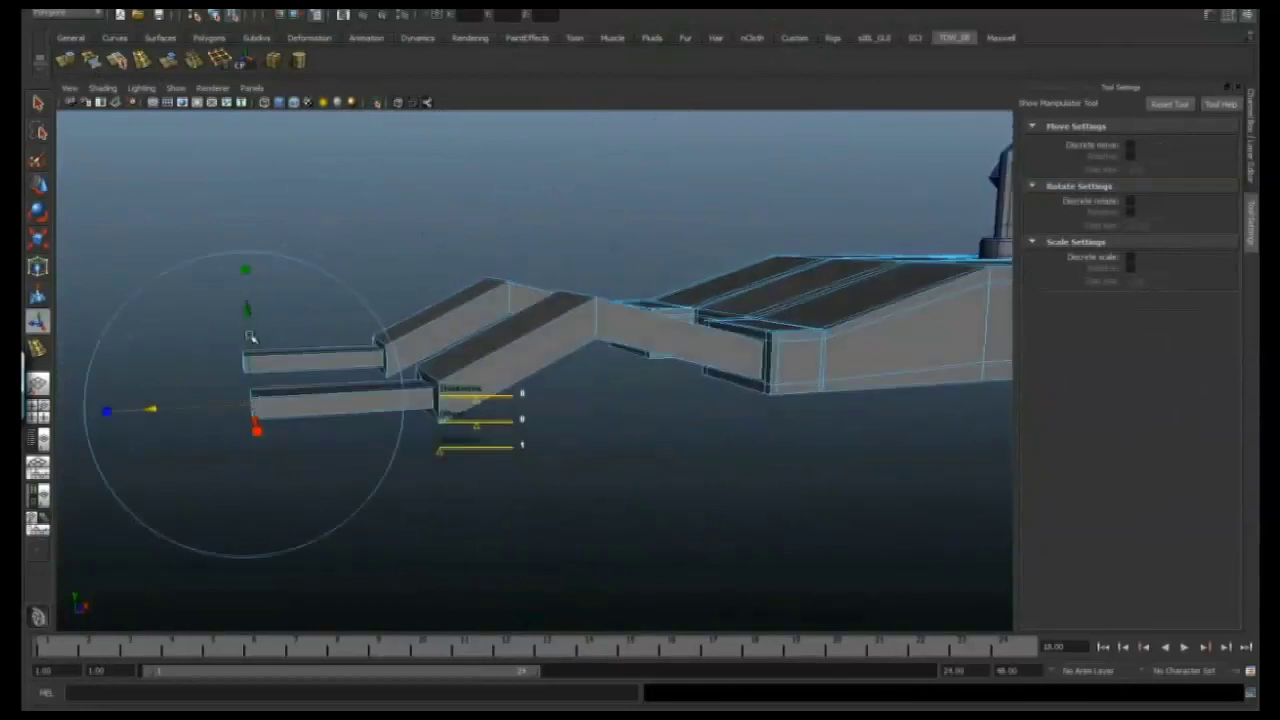
# Insert edge loops at the front toe joints to sharpen their shape, checking the result in the smoothed preview.
pyautogui.press('q')
pyautogui.keyDown('alt'); pyautogui.moveTo(286, 286); pyautogui.dragTo(394, 349); pyautogui.keyUp('alt')
pyautogui.press('3')
pyautogui.press('1')
pyautogui.keyDown('alt'); pyautogui.moveTo(529, 351); pyautogui.dragTo(348, 328); pyautogui.keyUp('alt')
pyautogui.press('g')
pyautogui.press('3')
pyautogui.press('1')
pyautogui.keyDown('alt'); pyautogui.moveTo(396, 374); pyautogui.dragTo(343, 306); pyautogui.keyUp('alt')
pyautogui.press('3')
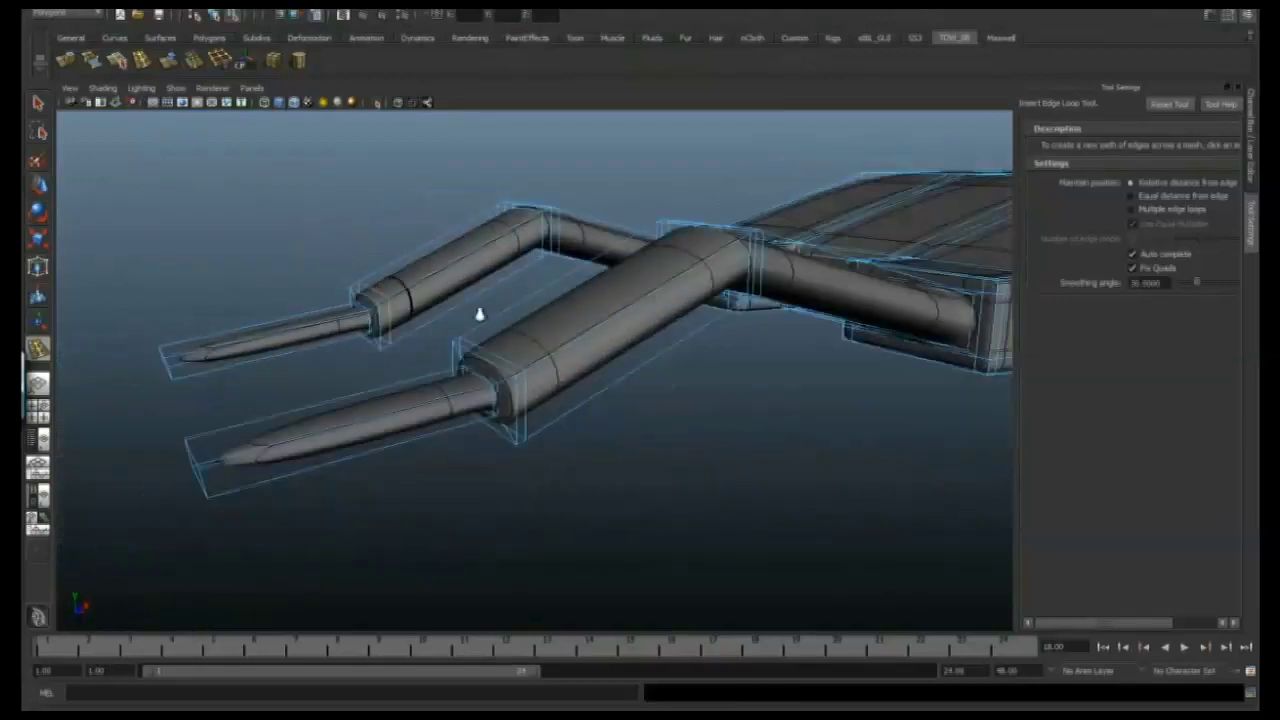
pyautogui.press('1')
# Scale down the end vertices of the front toes to taper the claws to a point.
pyautogui.press('q')
pyautogui.keyDown('alt'); pyautogui.moveTo(350, 365); pyautogui.dragTo(505, 372); pyautogui.keyUp('alt')
pyautogui.press('r')
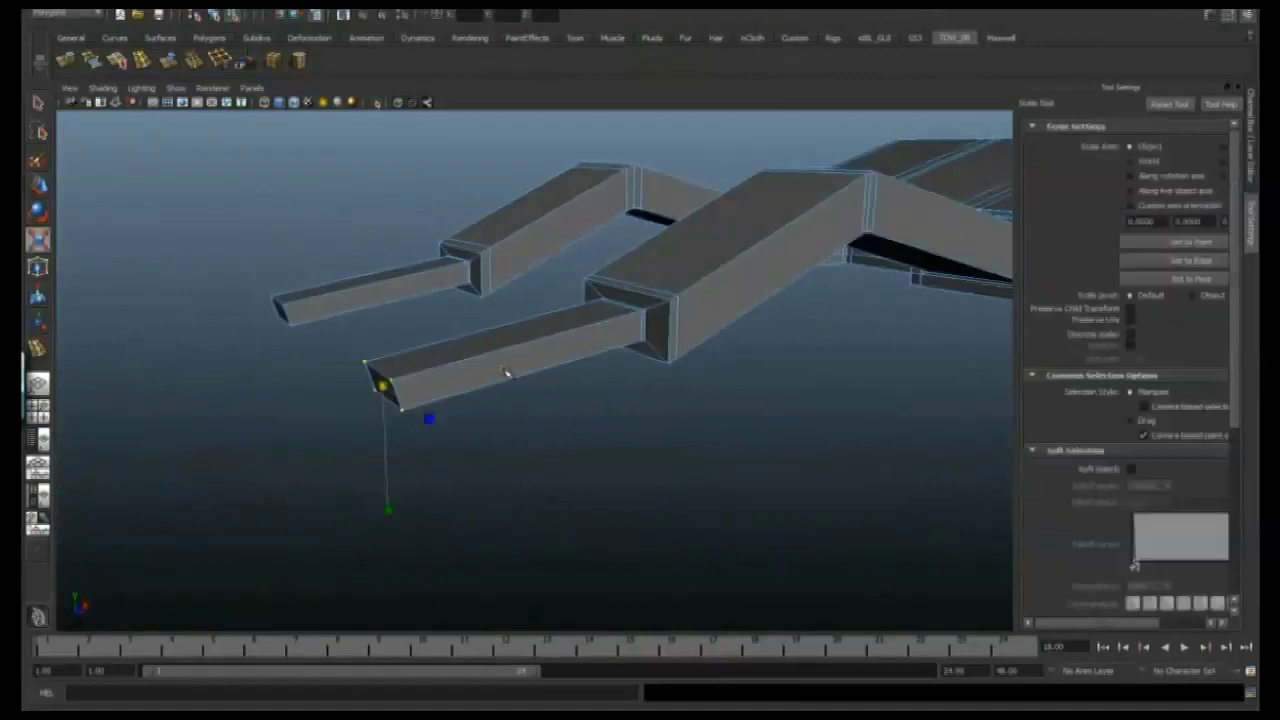
pyautogui.click(293, 342)
pyautogui.keyDown('alt'); pyautogui.moveTo(229, 271); pyautogui.dragTo(194, 148); pyautogui.keyUp('alt')
pyautogui.press('3')
pyautogui.click(117, 60)
pyautogui.keyDown('alt'); pyautogui.moveTo(300, 280); pyautogui.dragTo(430, 263); pyautogui.keyUp('alt')
pyautogui.press('q')
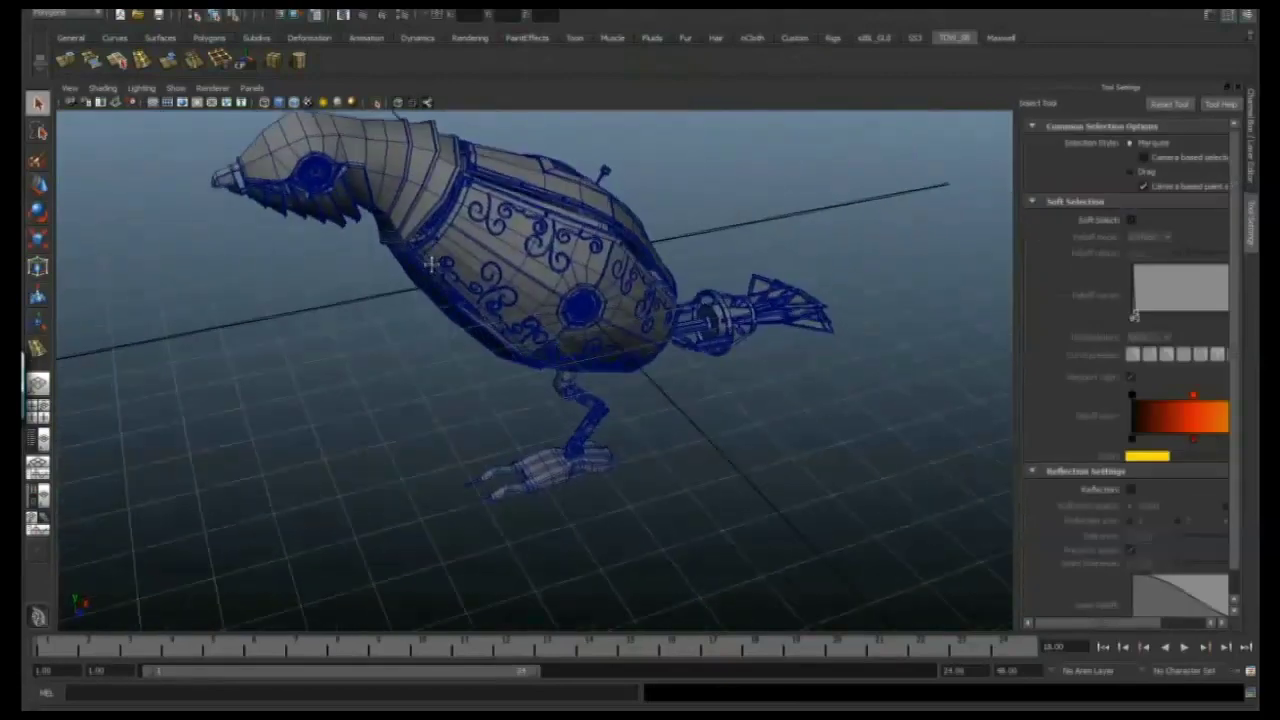
# Extrude the foot's rear toe face outward in several angled segments to form the back toe.
pyautogui.keyDown('alt'); pyautogui.moveTo(430, 263); pyautogui.dragTo(723, 320, button='right'); pyautogui.keyUp('alt')
pyautogui.keyDown('alt'); pyautogui.moveTo(723, 320); pyautogui.dragTo(406, 334); pyautogui.keyUp('alt')
pyautogui.hotkey('ctrl', 'e')
pyautogui.moveTo(457, 383); pyautogui.dragTo(456, 440)
pyautogui.keyDown('alt'); pyautogui.moveTo(519, 365); pyautogui.dragTo(528, 378); pyautogui.keyUp('alt')
pyautogui.keyDown('alt'); pyautogui.moveTo(282, 212); pyautogui.dragTo(483, 486); pyautogui.keyUp('alt')
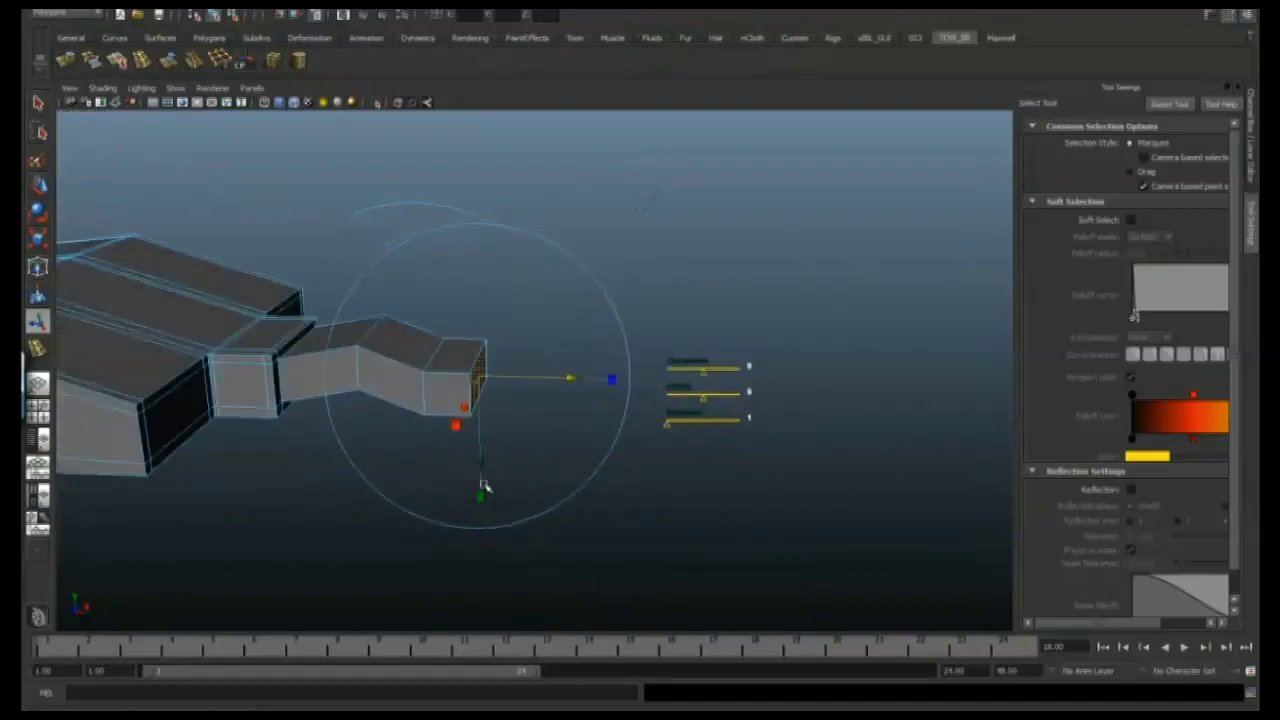
pyautogui.keyDown('alt'); pyautogui.moveTo(444, 382); pyautogui.dragTo(571, 320); pyautogui.keyUp('alt')
# Narrow the back toe's end vertices into a small tip and check the toe in smoothed preview.
pyautogui.press('3')
pyautogui.press('1')
pyautogui.press('3')
pyautogui.press('1')
pyautogui.press('r')
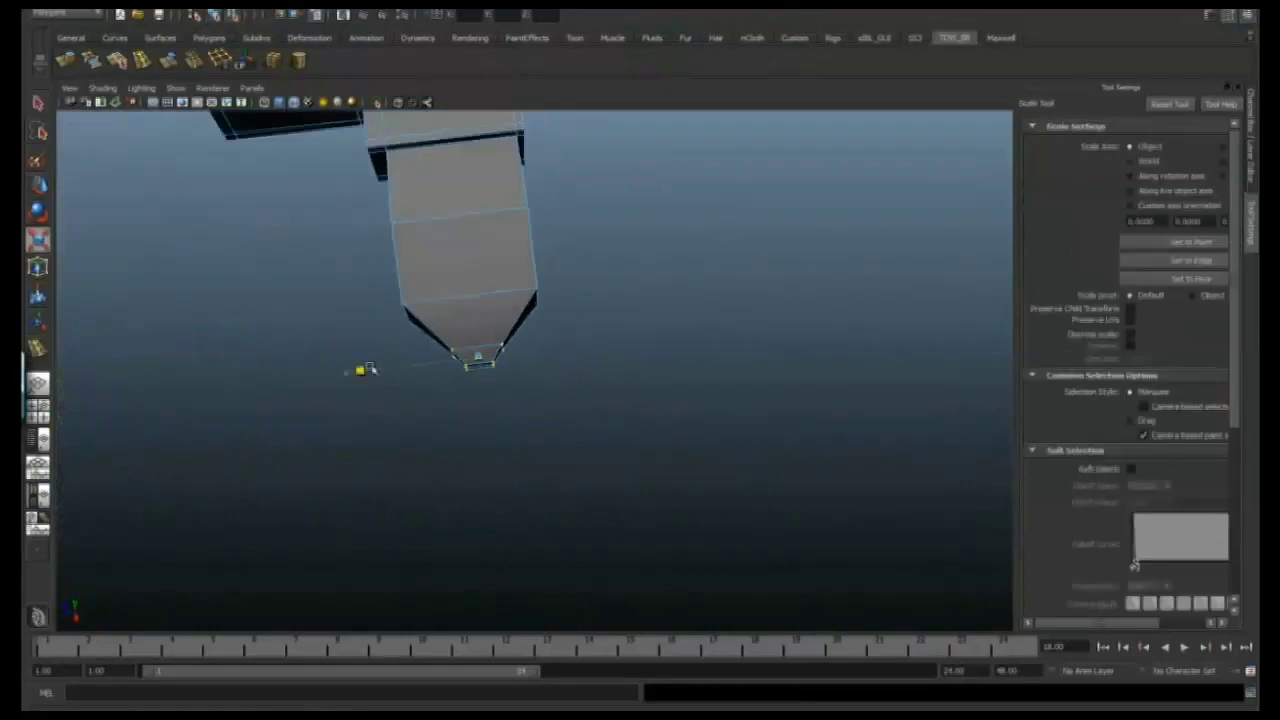
pyautogui.keyDown('alt'); pyautogui.moveTo(346, 311); pyautogui.dragTo(254, 180); pyautogui.keyUp('alt')
pyautogui.press('3')
# Select vertices on the unsmoothed foot and scale them to refine its toe shape.
pyautogui.keyDown('shift'); pyautogui.moveTo(330, 330); pyautogui.dragTo(348, 320, button='right'); pyautogui.keyUp('shift')
pyautogui.keyDown('alt'); pyautogui.moveTo(348, 320); pyautogui.dragTo(440, 374); pyautogui.keyUp('alt')
pyautogui.press('q')
pyautogui.press('1')
pyautogui.moveTo(334, 571); pyautogui.dragTo(497, 497)
pyautogui.press('r')
pyautogui.moveTo(497, 497); pyautogui.dragTo(681, 326)
# Mirror the finished leg and foot to the other side of the bird's body.
pyautogui.keyDown('alt'); pyautogui.moveTo(506, 272); pyautogui.dragTo(620, 380); pyautogui.keyUp('alt')
pyautogui.scroll(5, 657, 349)
pyautogui.moveTo(250, 470); pyautogui.dragTo(583, 405)
pyautogui.scroll(-5, 676, 390)
pyautogui.scroll(5, 626, 449)
pyautogui.scroll(-3, 337, 371)
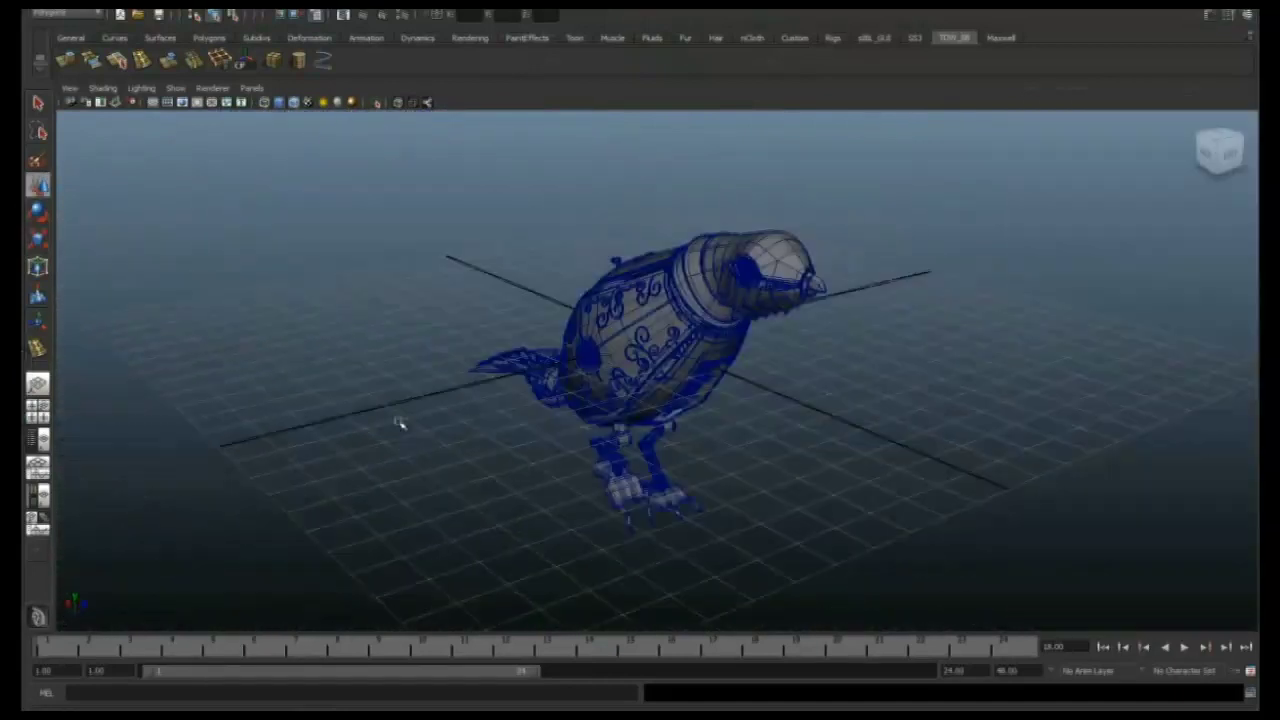
# Place an eight-sided block outside the bird's wing socket and rotate it so its flat cap faces outward.
pyautogui.keyDown('alt'); pyautogui.moveTo(400, 423); pyautogui.dragTo(633, 328); pyautogui.keyUp('alt')
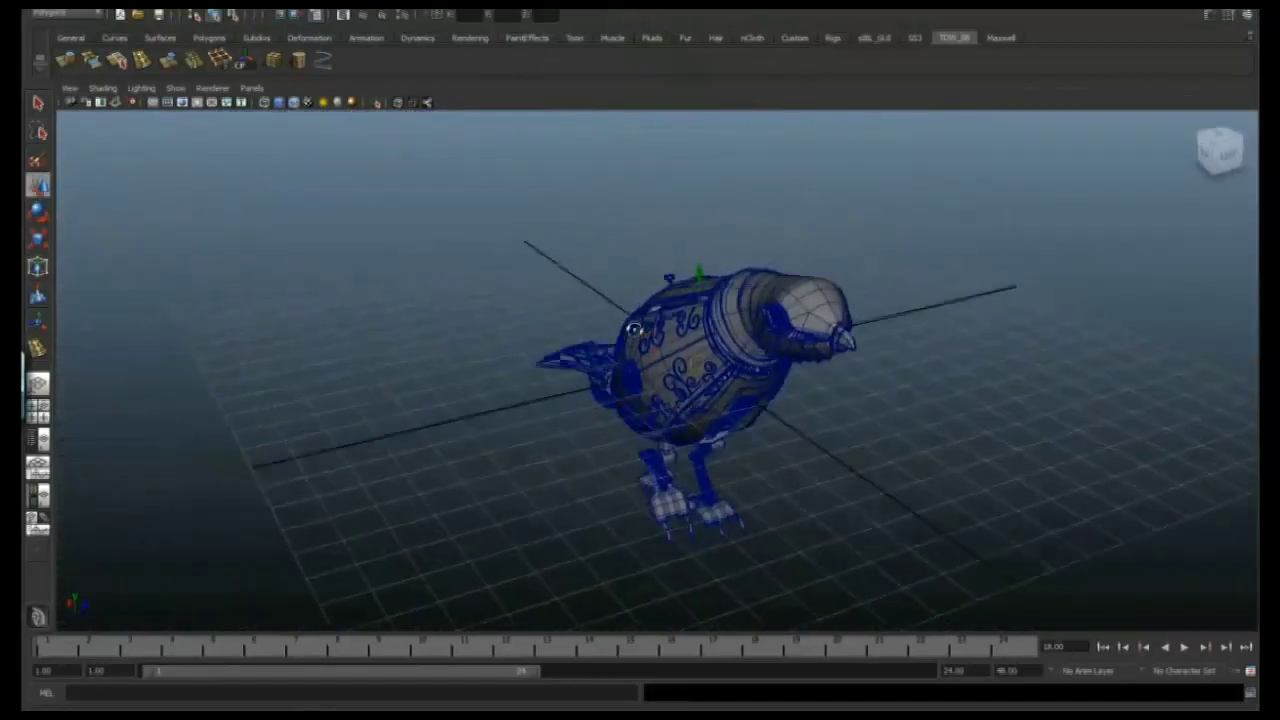
pyautogui.press('f')
pyautogui.hotkey('ctrl', 'a')
pyautogui.keyDown('alt'); pyautogui.moveTo(783, 318); pyautogui.dragTo(573, 311); pyautogui.keyUp('alt')
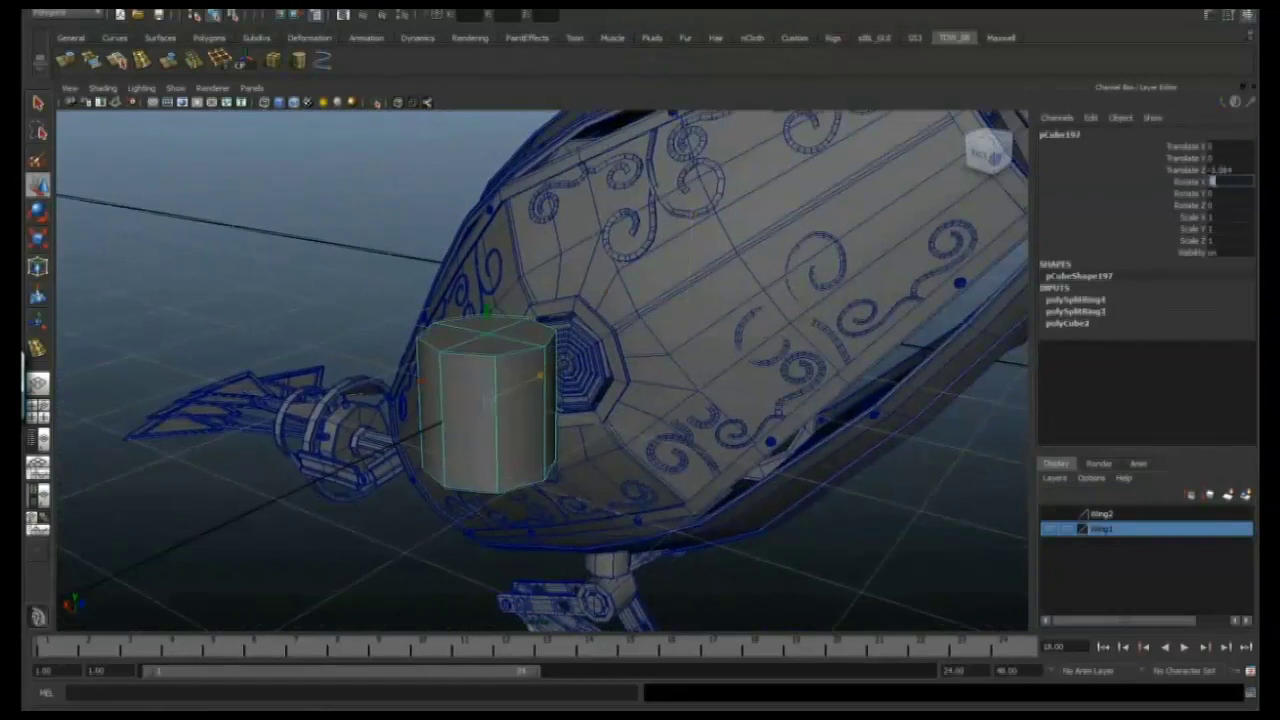
pyautogui.keyDown('alt'); pyautogui.moveTo(540, 380); pyautogui.dragTo(570, 402); pyautogui.keyUp('alt')
# Extrude the hub's outer cap faces and scale them inward to leave a narrow rim.
pyautogui.moveTo(578, 396); pyautogui.dragTo(580, 396, button='right')
pyautogui.keyDown('alt'); pyautogui.moveTo(580, 396); pyautogui.dragTo(498, 290); pyautogui.keyUp('alt')
pyautogui.click(625, 407)
pyautogui.hotkey('ctrl', 'e')
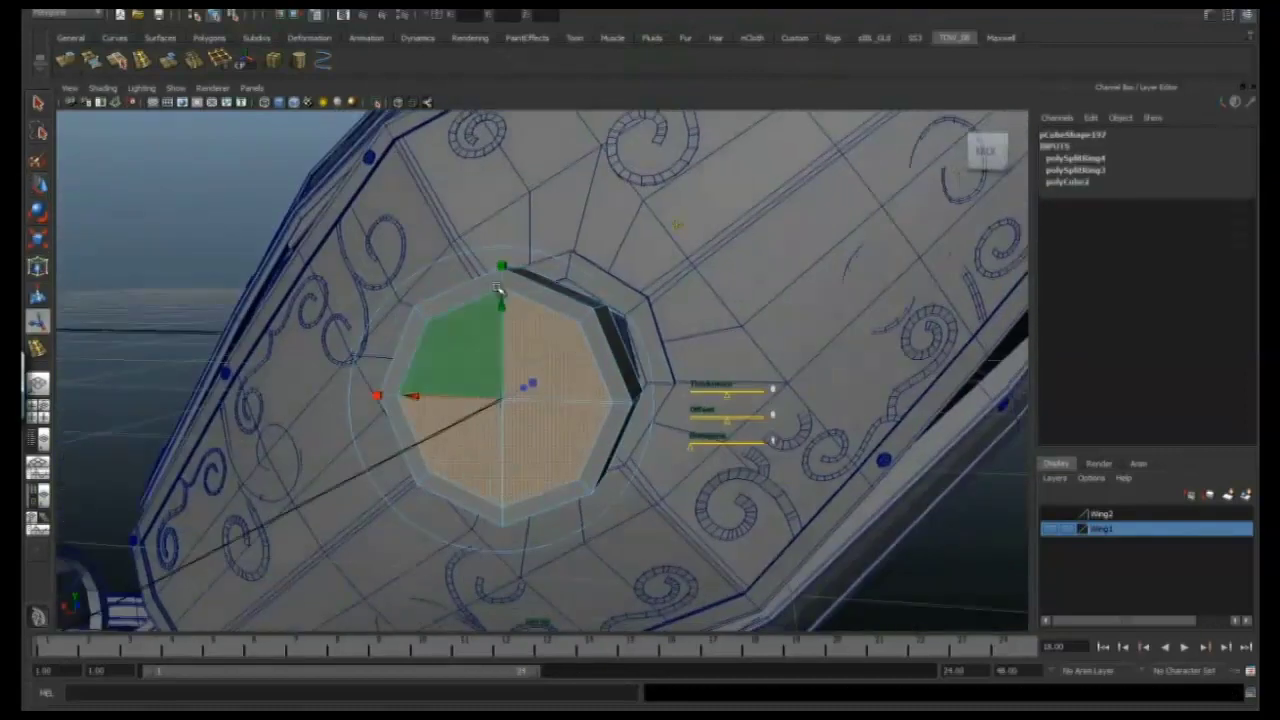
# Shape the hub's inner cap into a narrow upright slot and extrude it inward as a recess.
pyautogui.press('r')
pyautogui.keyDown('alt'); pyautogui.moveTo(469, 375); pyautogui.dragTo(518, 497); pyautogui.keyUp('alt')
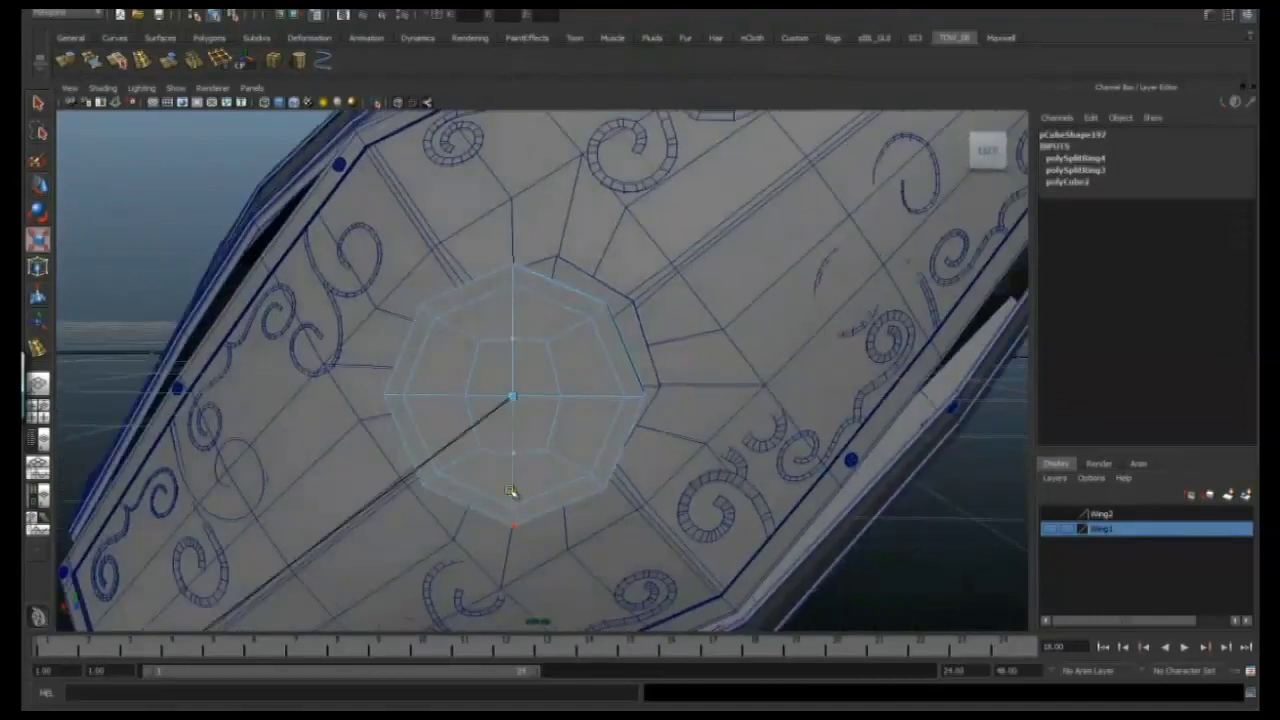
pyautogui.keyDown('alt'); pyautogui.moveTo(578, 400); pyautogui.dragTo(510, 260); pyautogui.keyUp('alt')
pyautogui.press('t')
pyautogui.keyDown('alt'); pyautogui.moveTo(508, 395); pyautogui.dragTo(534, 357); pyautogui.keyUp('alt')
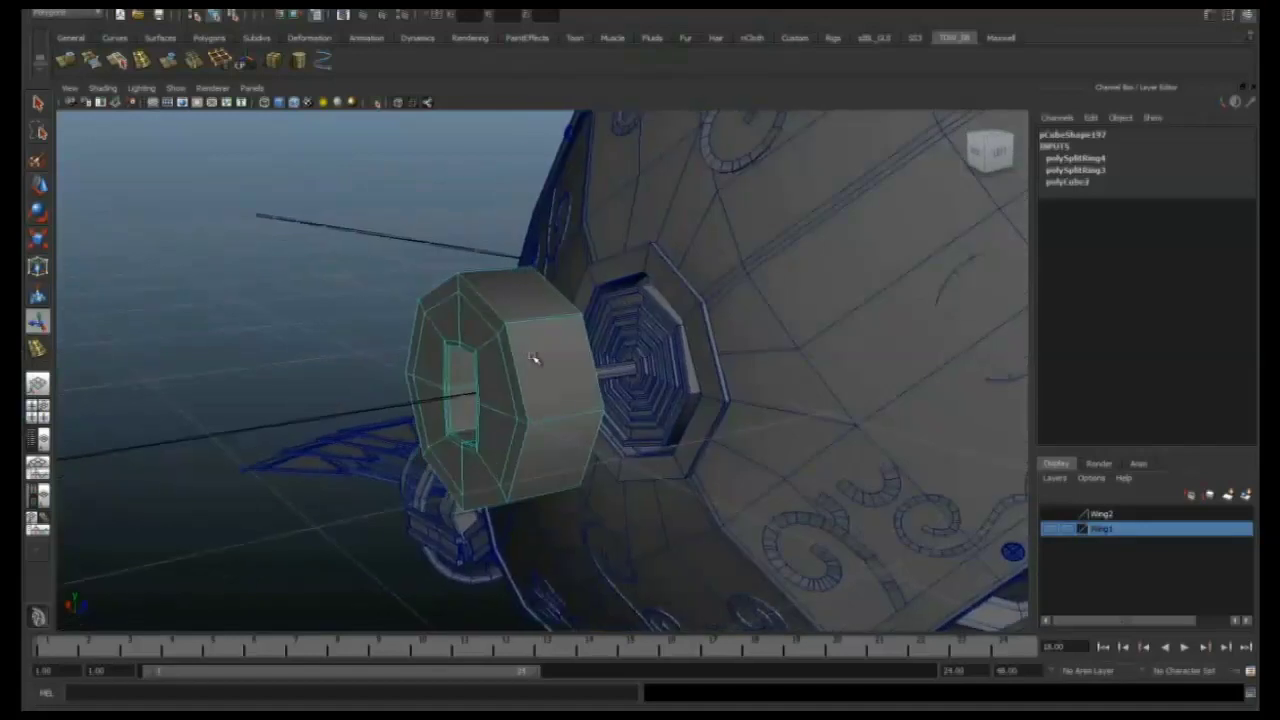
# Reposition the hub on the wing socket's shaft and adjust its vertices to make it a thinner disc.
pyautogui.press('w')
pyautogui.keyDown('alt'); pyautogui.moveTo(800, 272); pyautogui.dragTo(560, 358); pyautogui.keyUp('alt')
pyautogui.hotkey('ctrl', 'a')
pyautogui.click(591, 360)
pyautogui.press('f')
pyautogui.press('4')
pyautogui.press('F8')
pyautogui.moveTo(560, 310); pyautogui.dragTo(470, 415)
pyautogui.press('5')
pyautogui.moveTo(416, 362)
pyautogui.keyDown('alt'); pyautogui.mouseDown()
pyautogui.moveTo(533, 381)
pyautogui.moveTo(520, 340)
pyautogui.mouseUp(); pyautogui.keyUp('alt')
# Create a cube, scale it into a thin bar and move it into the hub's slot.
pyautogui.click(300, 220)
pyautogui.keyDown('alt'); pyautogui.moveTo(300, 220); pyautogui.dragTo(800, 350); pyautogui.keyUp('alt')
pyautogui.click(835, 355)
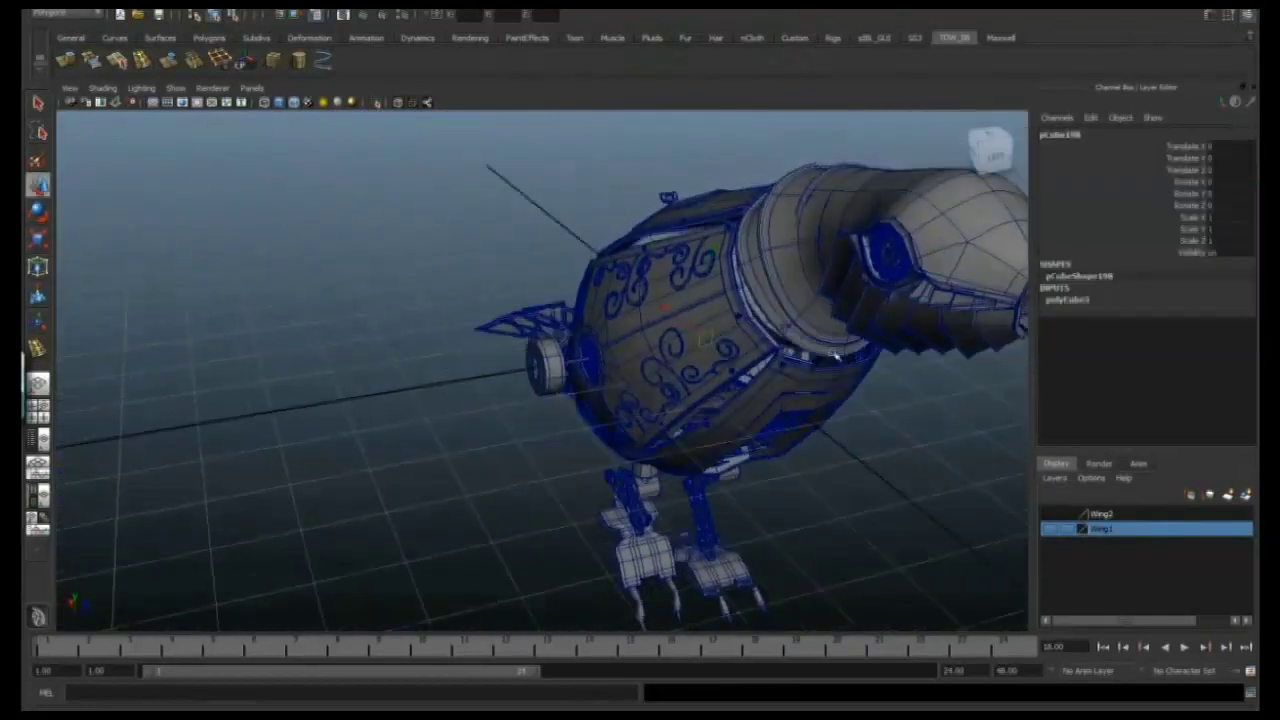
pyautogui.keyDown('alt'); pyautogui.moveTo(559, 355); pyautogui.dragTo(597, 372); pyautogui.keyUp('alt')
pyautogui.keyDown('alt'); pyautogui.moveTo(524, 243); pyautogui.dragTo(460, 281); pyautogui.keyUp('alt')
pyautogui.scroll(5, 471, 323)
pyautogui.press('w')
# Draw a wing outline curve in the orthographic view, rising from the hub to a peak and sloping to an outer tip.
pyautogui.press('space')
pyautogui.press('space')
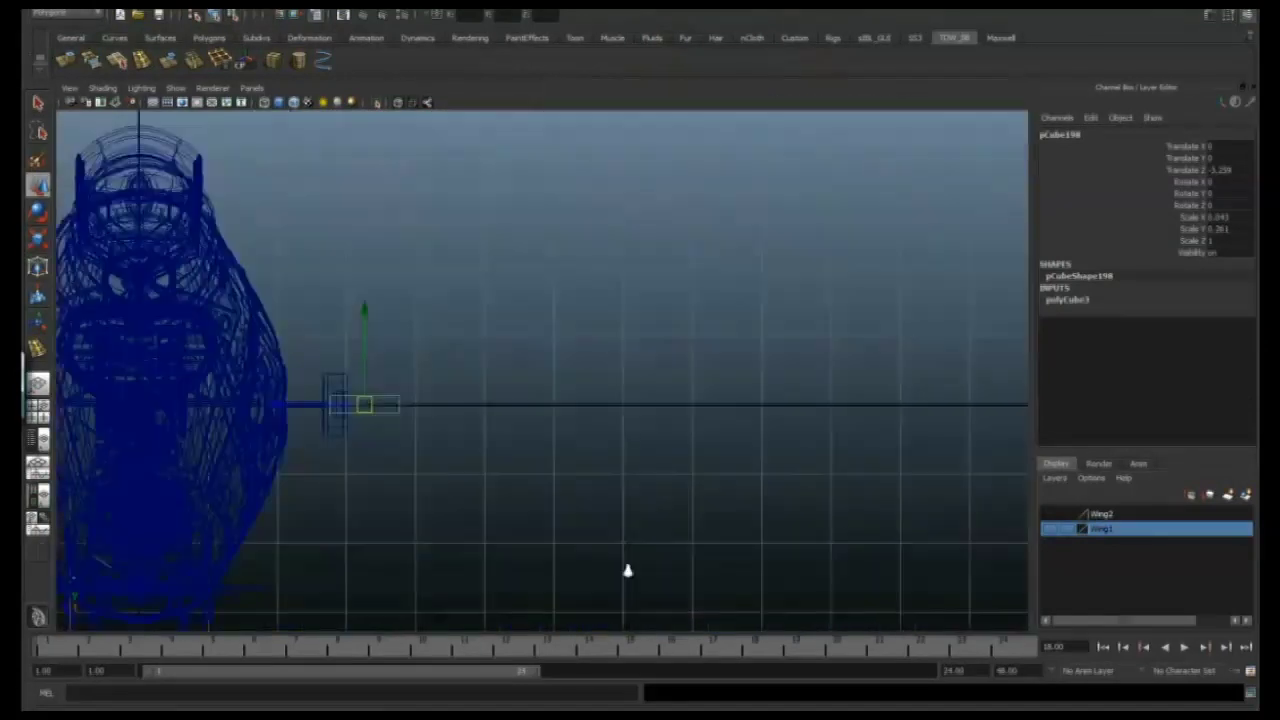
pyautogui.keyDown('alt'); pyautogui.moveTo(404, 158); pyautogui.dragTo(364, 362); pyautogui.keyUp('alt')
pyautogui.keyDown('alt'); pyautogui.moveTo(569, 233); pyautogui.dragTo(461, 285, button='right'); pyautogui.keyUp('alt')
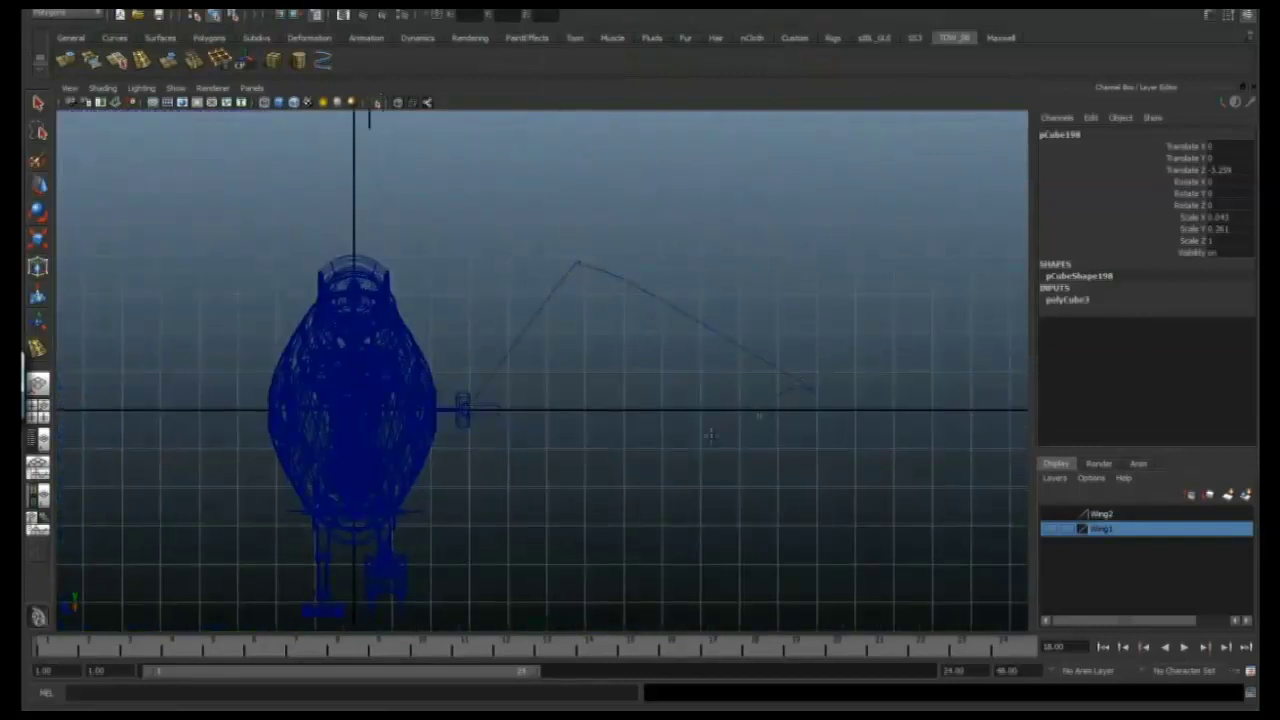
pyautogui.scroll(1, 524, 400)
# Move the wing curve's control vertices to refine its upper peak, pointed outer tip and curved lower edge.
pyautogui.click(580, 303)
pyautogui.moveTo(580, 303); pyautogui.dragTo(592, 272)
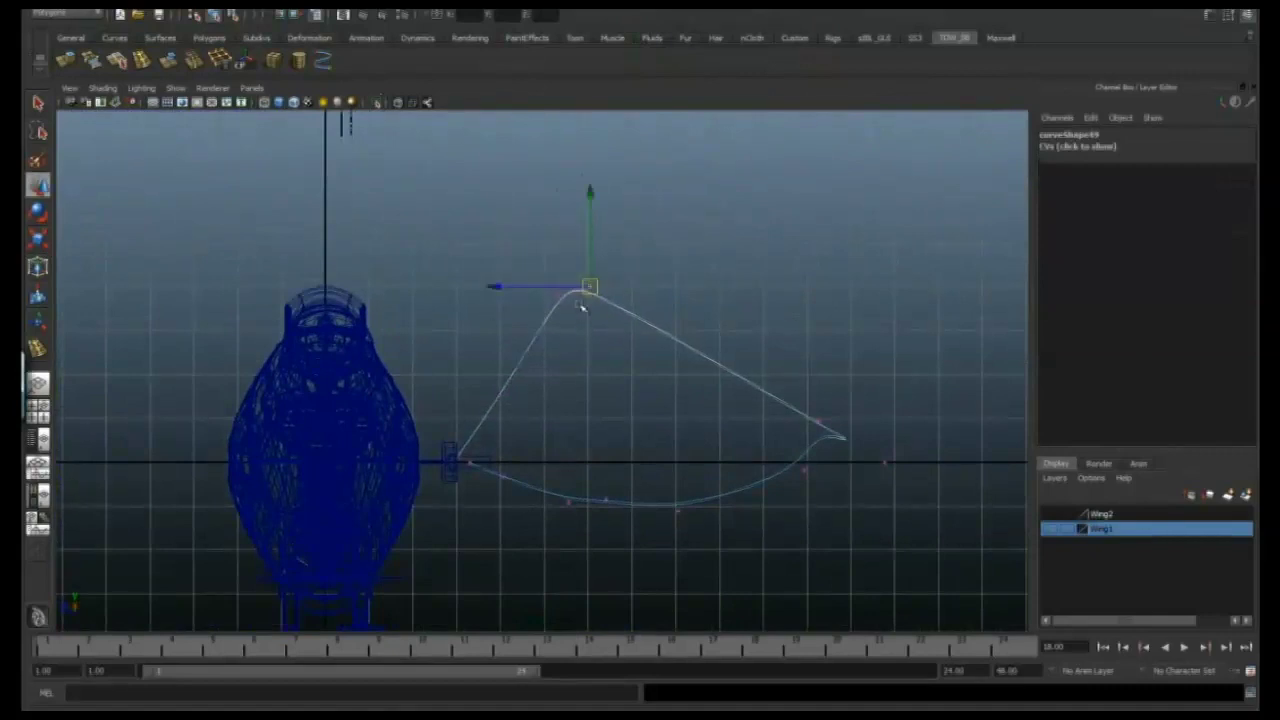
pyautogui.keyDown('alt'); pyautogui.moveTo(582, 307); pyautogui.dragTo(728, 365, button='right'); pyautogui.keyUp('alt')
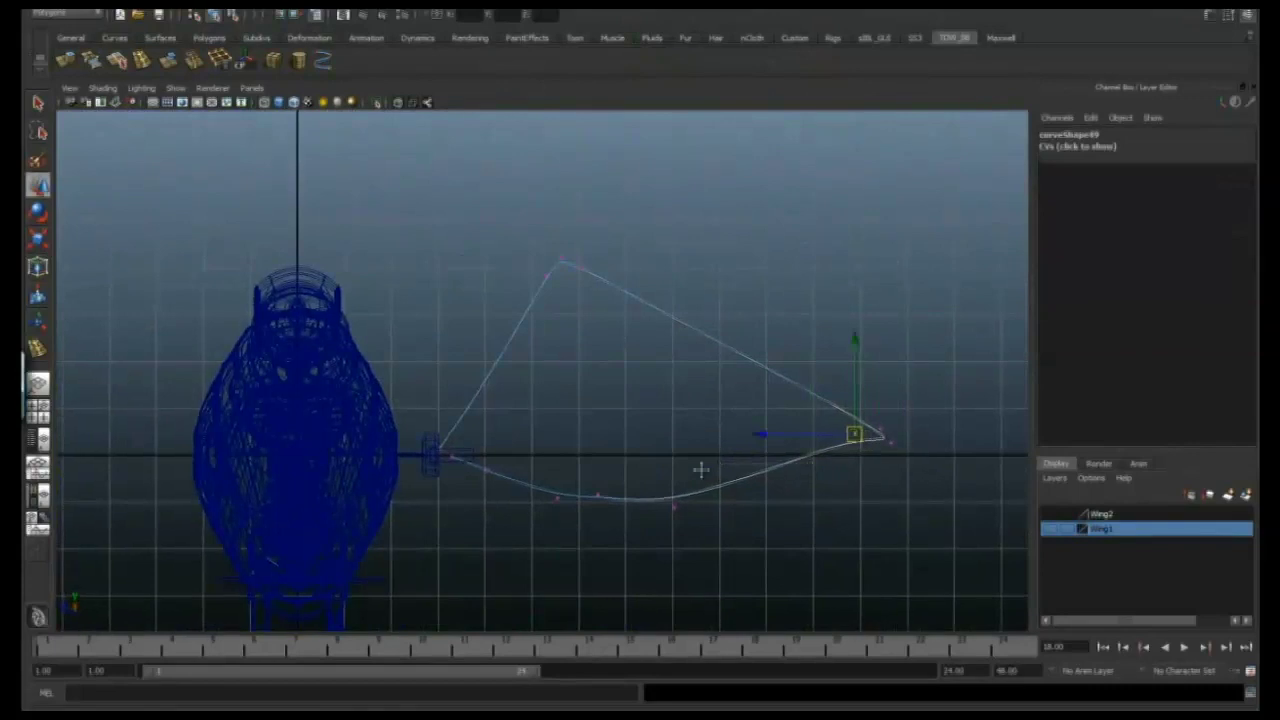
pyautogui.keyDown('alt'); pyautogui.moveTo(701, 469); pyautogui.dragTo(670, 455, button='right'); pyautogui.keyUp('alt')
pyautogui.press('F8')
# Select the thin bar at the hub in the perspective view and rotate it upward toward the wing curve's peak.
pyautogui.press('space')
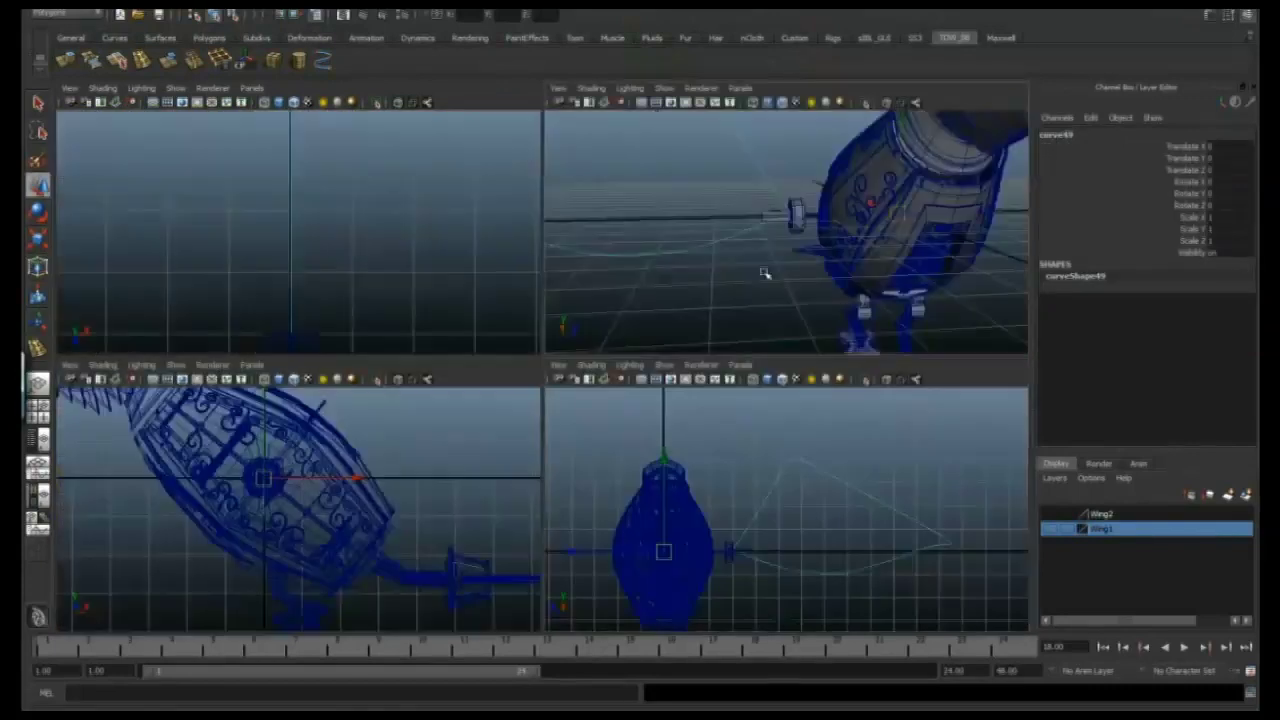
pyautogui.press('space')
pyautogui.click(578, 352)
pyautogui.press('f')
pyautogui.keyDown('alt'); pyautogui.moveTo(580, 320); pyautogui.dragTo(473, 330); pyautogui.keyUp('alt')
pyautogui.press('e')
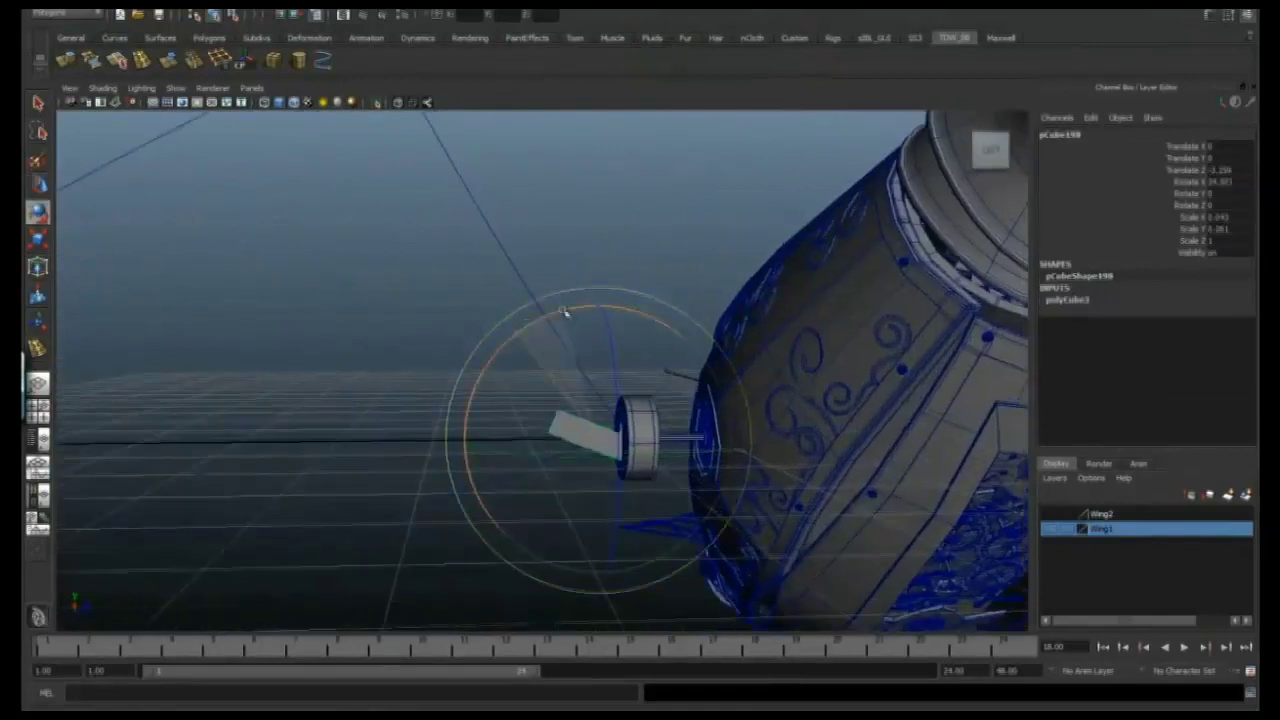
pyautogui.keyDown('alt'); pyautogui.moveTo(565, 313); pyautogui.dragTo(623, 366); pyautogui.keyUp('alt')
# Reposition the bar's base in the hub's slot and rotate the bar to follow the curve's inner rising edge.
pyautogui.click(623, 366)
pyautogui.click(625, 430)
pyautogui.keyDown('alt'); pyautogui.moveTo(625, 430); pyautogui.dragTo(578, 343); pyautogui.keyUp('alt')
pyautogui.press('w')
pyautogui.keyDown('alt'); pyautogui.moveTo(630, 388); pyautogui.dragTo(536, 311); pyautogui.keyUp('alt')
pyautogui.press('e')
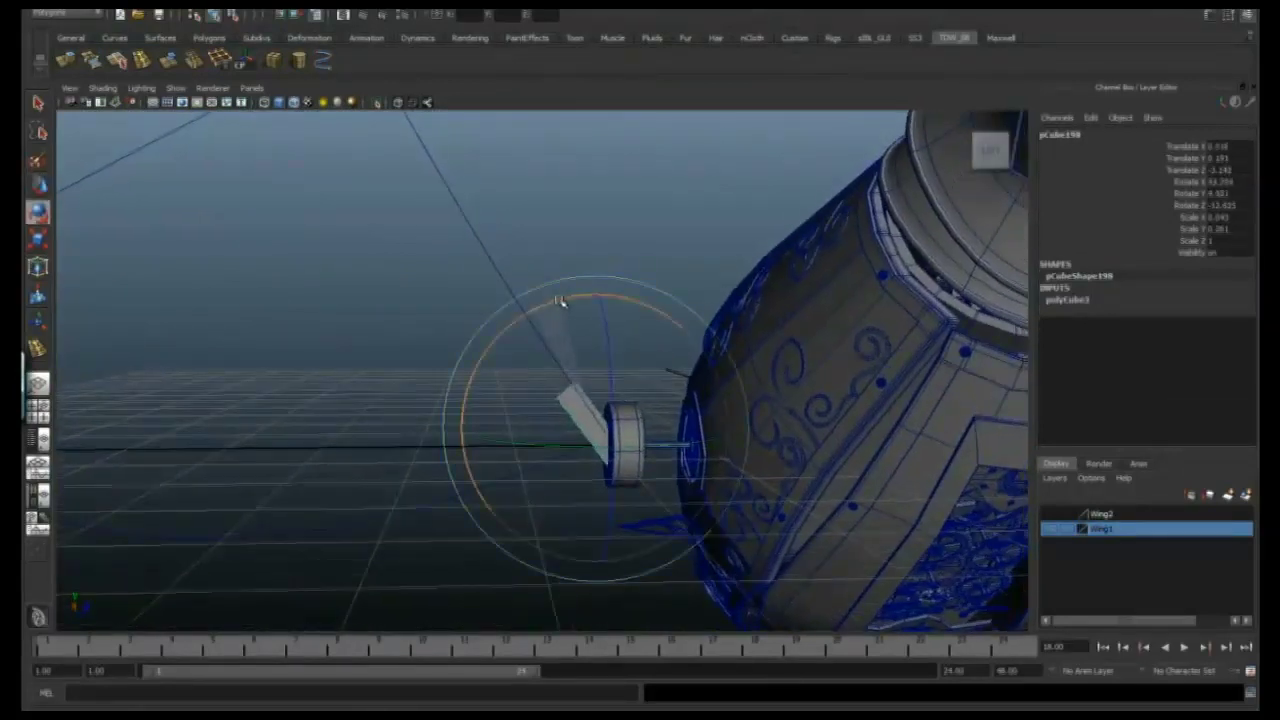
pyautogui.press('f')
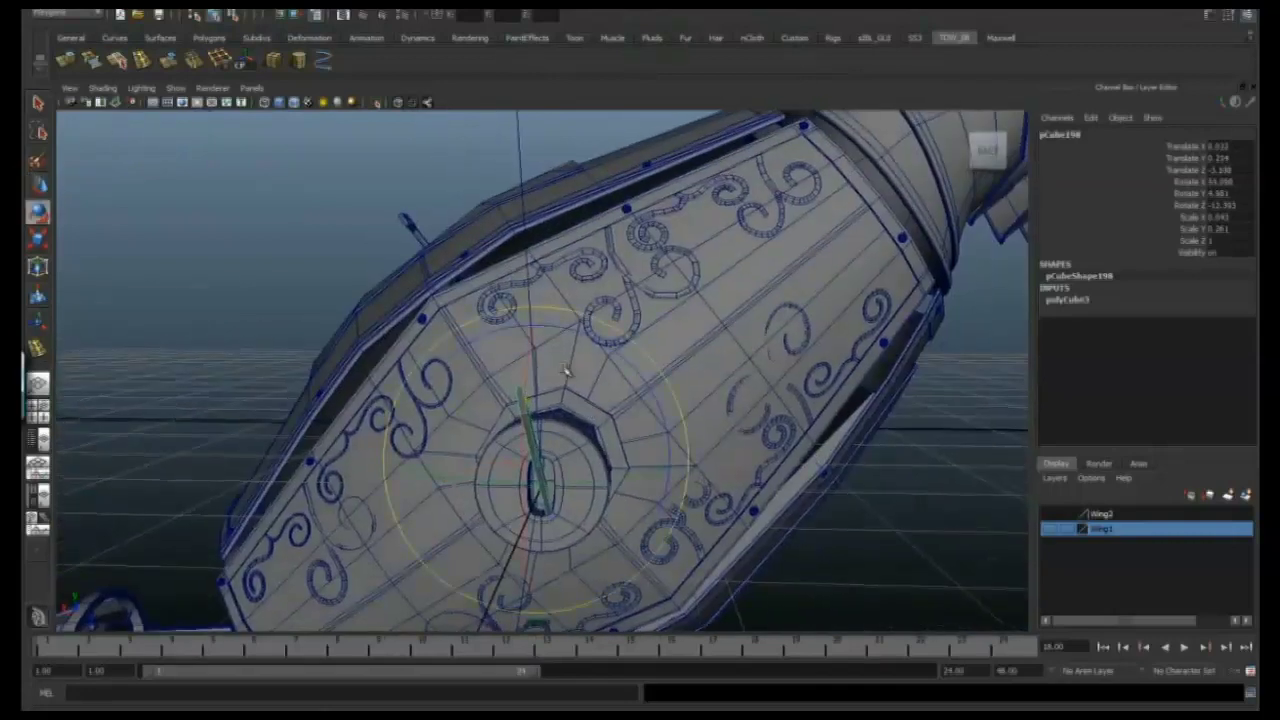
# Stretch the bar by moving its end vertices to the wing curve's peak.
pyautogui.keyDown('alt'); pyautogui.moveTo(609, 341); pyautogui.dragTo(660, 451); pyautogui.keyUp('alt')
pyautogui.press('F8')
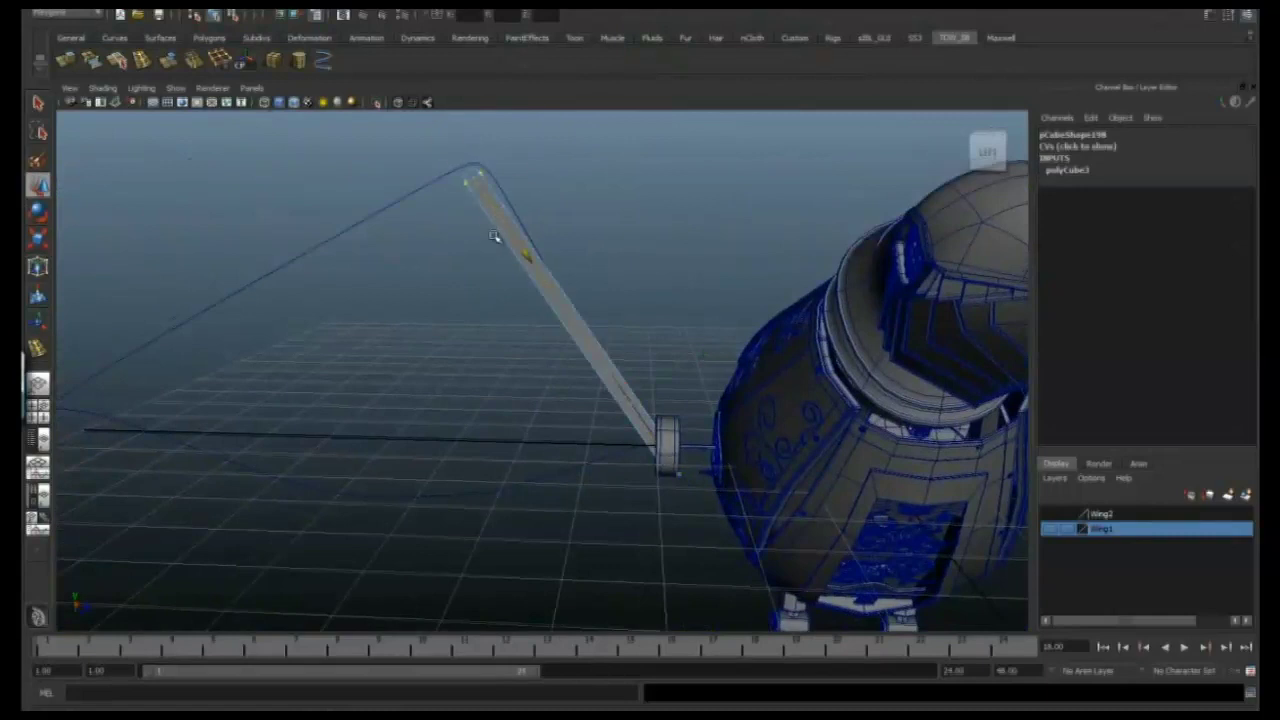
pyautogui.keyDown('alt'); pyautogui.moveTo(558, 256); pyautogui.dragTo(588, 290); pyautogui.keyUp('alt')
pyautogui.press('F8')
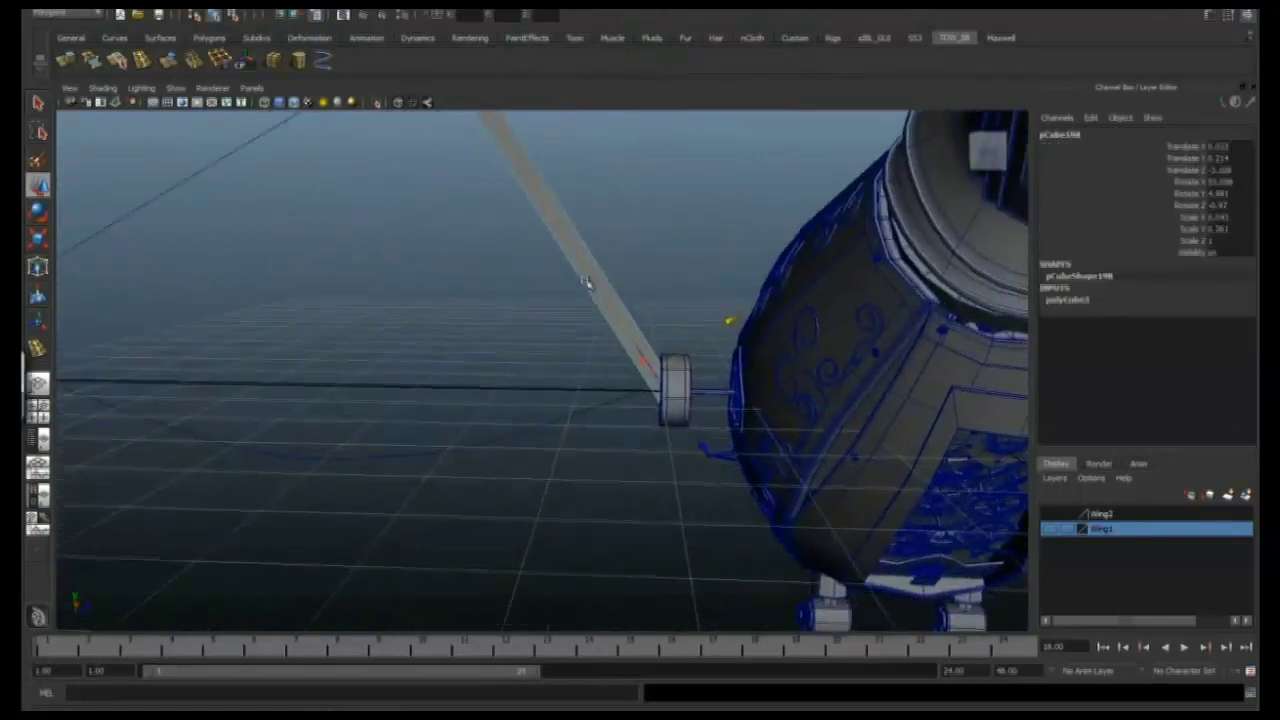
# Duplicate the bar and shape the copy into a shorter lower strut angled from the hub toward the curve's lower edge.
pyautogui.keyDown('alt'); pyautogui.moveTo(592, 365); pyautogui.dragTo(411, 390); pyautogui.keyUp('alt')
pyautogui.click(580, 263)
pyautogui.press('F8')
pyautogui.keyDown('alt'); pyautogui.moveTo(337, 409); pyautogui.dragTo(422, 388); pyautogui.keyUp('alt')
pyautogui.scroll(6, 540, 393)
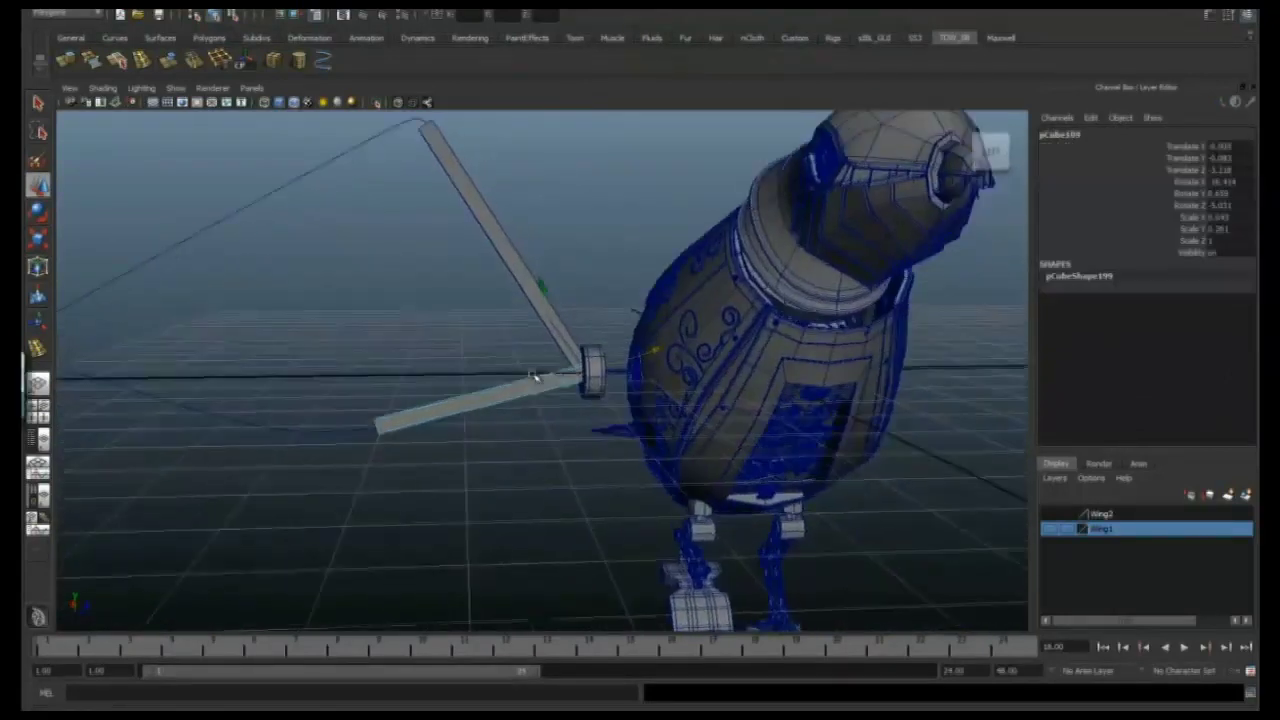
# Move the side face of the upper strut to adjust its thickness.
pyautogui.click(629, 263)
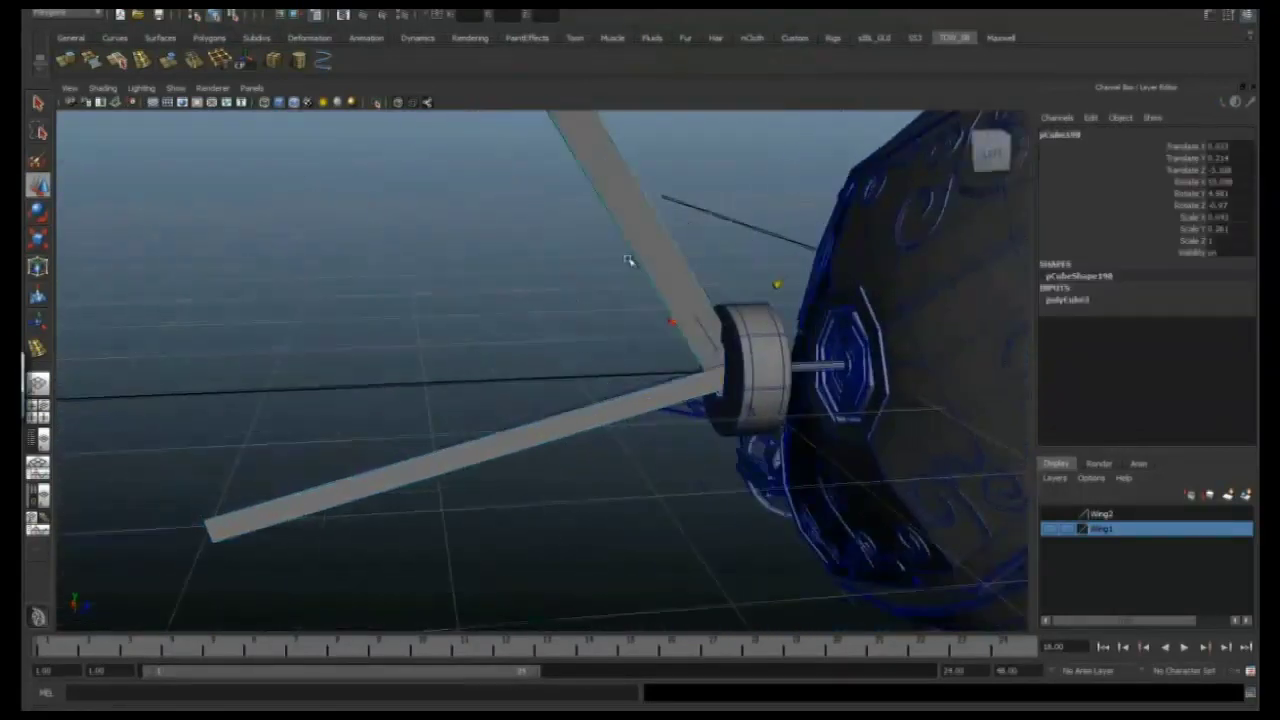
pyautogui.rightClick(629, 283)
pyautogui.keyDown('alt'); pyautogui.moveTo(629, 283); pyautogui.dragTo(651, 227); pyautogui.keyUp('alt')
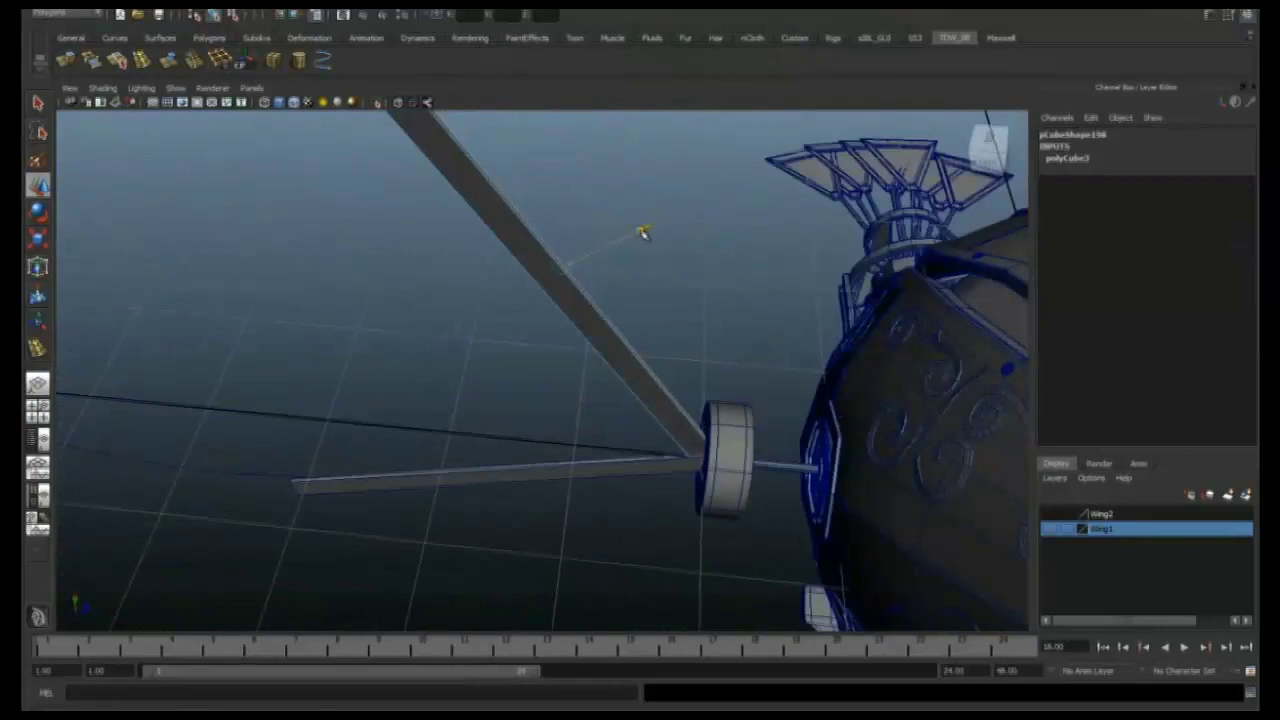
pyautogui.click(527, 226)
pyautogui.keyDown('alt'); pyautogui.moveTo(527, 226); pyautogui.dragTo(445, 405); pyautogui.keyUp('alt')
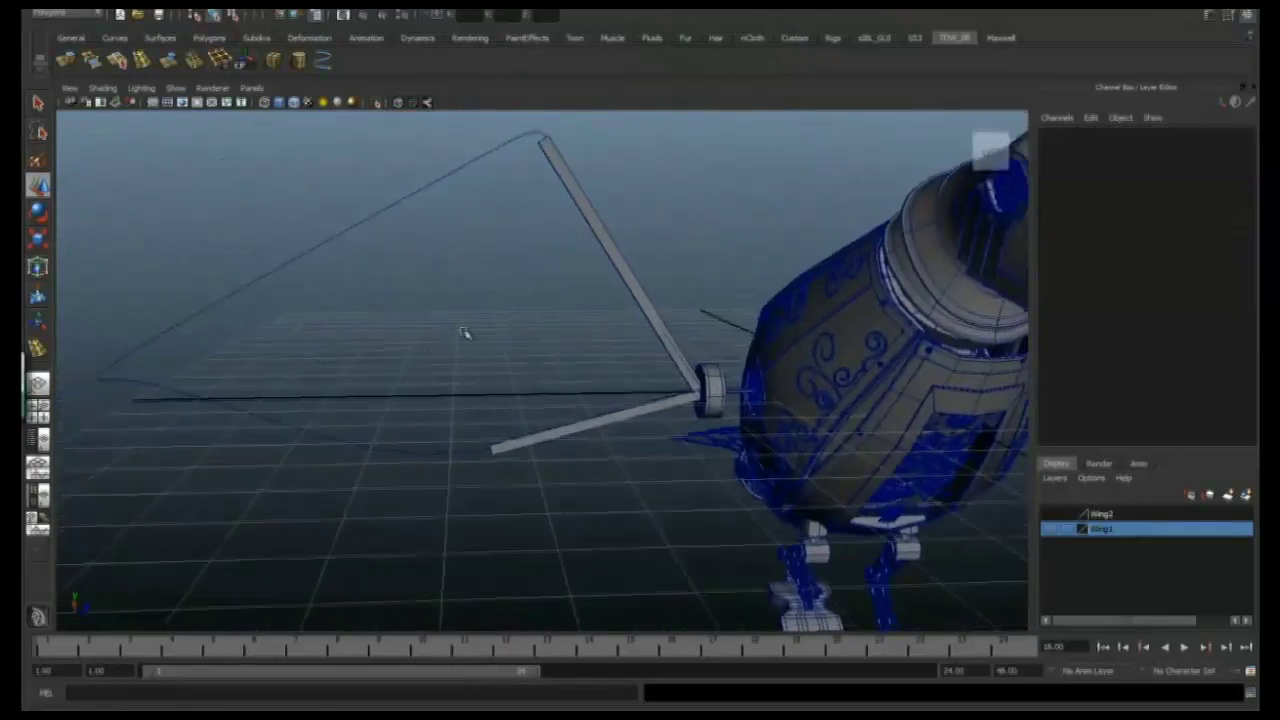
# Duplicate the upper strut and set the copy's X rotation to 90 to stand it upright.
pyautogui.click(586, 314)
pyautogui.keyDown('alt'); pyautogui.moveTo(520, 280); pyautogui.dragTo(640, 300); pyautogui.keyUp('alt')
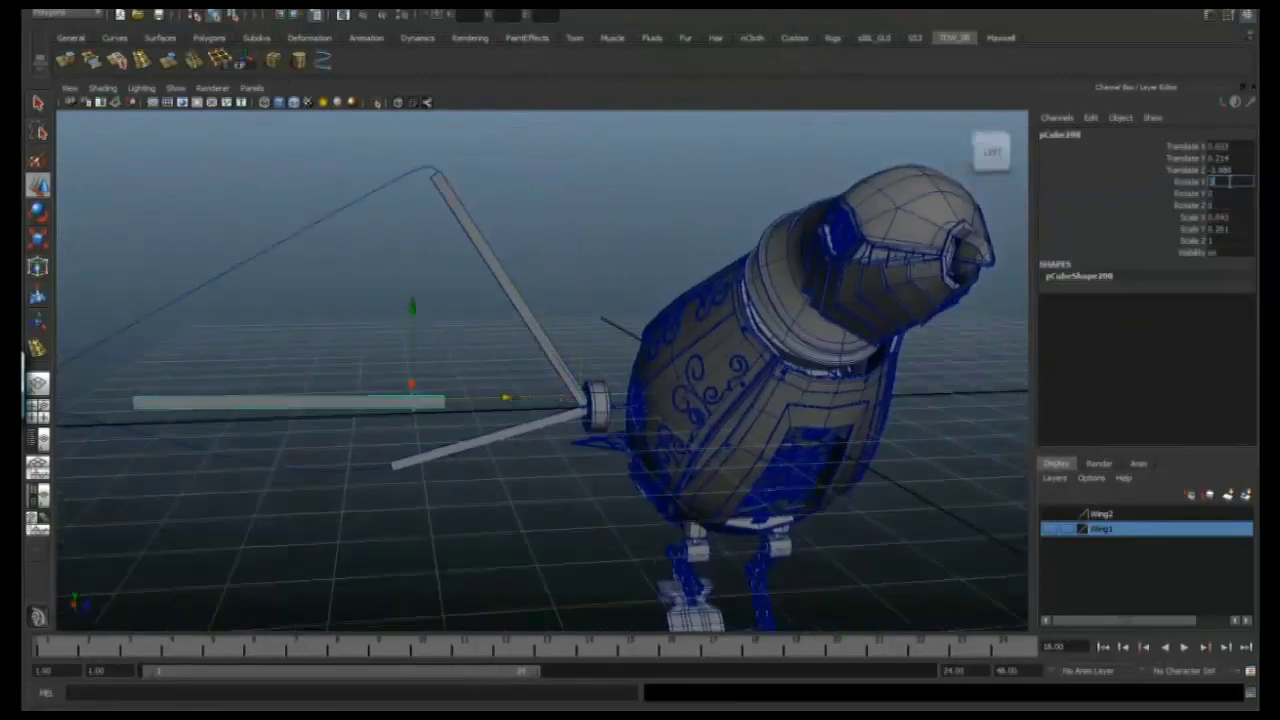
pyautogui.write('90')
pyautogui.press('Return')
# Move the upright strut under the wing's peak so that it spans from the upper strut to the lower one.
pyautogui.keyDown('alt'); pyautogui.moveTo(418, 478); pyautogui.dragTo(500, 440); pyautogui.keyUp('alt')
pyautogui.click(1228, 15)
pyautogui.keyDown('alt'); pyautogui.moveTo(447, 322); pyautogui.dragTo(589, 400); pyautogui.keyUp('alt')
pyautogui.keyDown('alt'); pyautogui.moveTo(589, 400); pyautogui.dragTo(609, 434, button='right'); pyautogui.keyUp('alt')
pyautogui.moveTo(609, 434)
pyautogui.keyDown('alt'); pyautogui.mouseDown()
pyautogui.moveTo(646, 553)
pyautogui.moveTo(683, 529)
pyautogui.moveTo(616, 455)
pyautogui.mouseUp(); pyautogui.keyUp('alt')
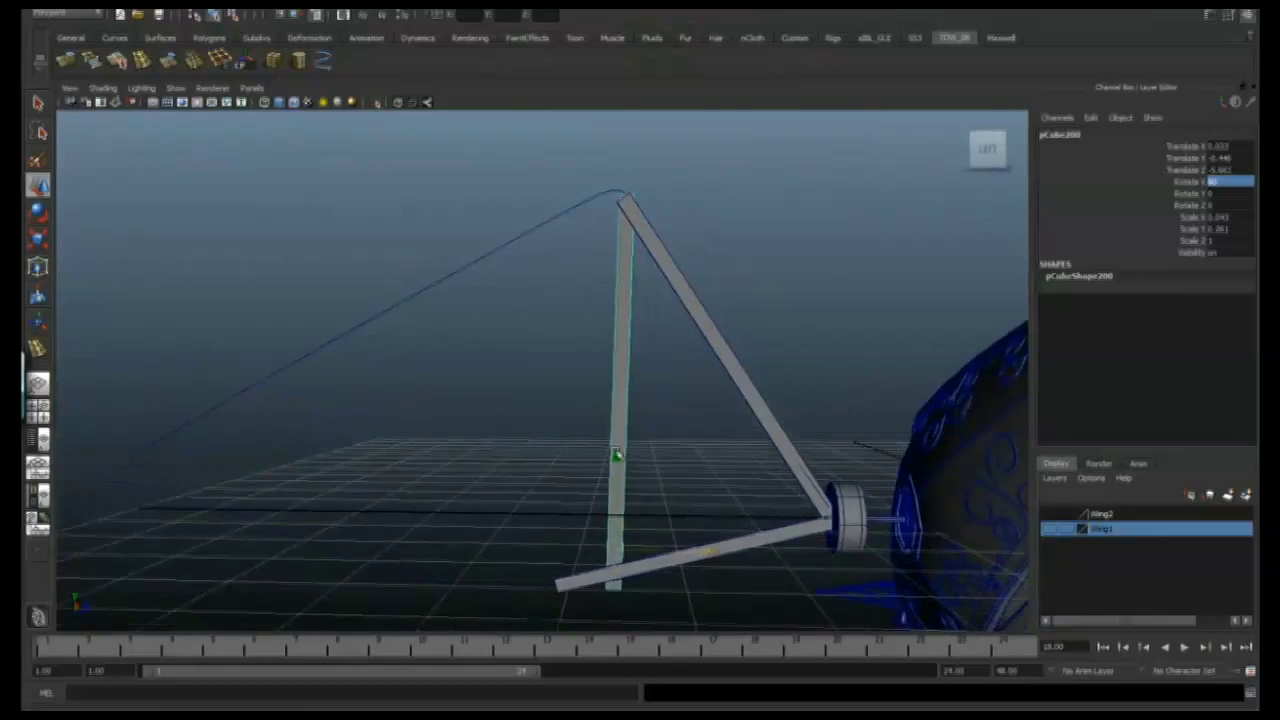
# Insert three evenly spaced edge loops along the upright strut.
pyautogui.keyDown('alt'); pyautogui.moveTo(618, 462); pyautogui.dragTo(600, 470, button='right'); pyautogui.keyUp('alt')
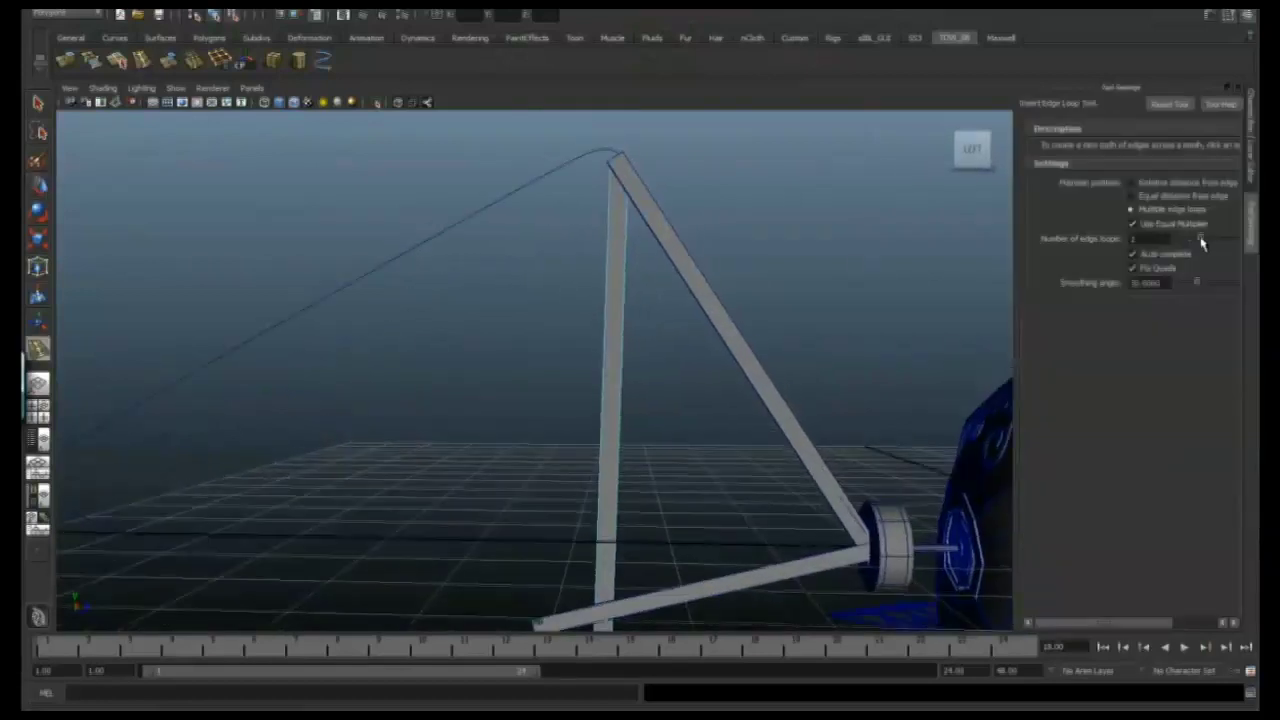
pyautogui.press('w')
pyautogui.keyDown('alt'); pyautogui.moveTo(620, 370); pyautogui.dragTo(608, 414, button='right'); pyautogui.keyUp('alt')
pyautogui.keyDown('alt'); pyautogui.moveTo(608, 414); pyautogui.dragTo(560, 577); pyautogui.keyUp('alt')
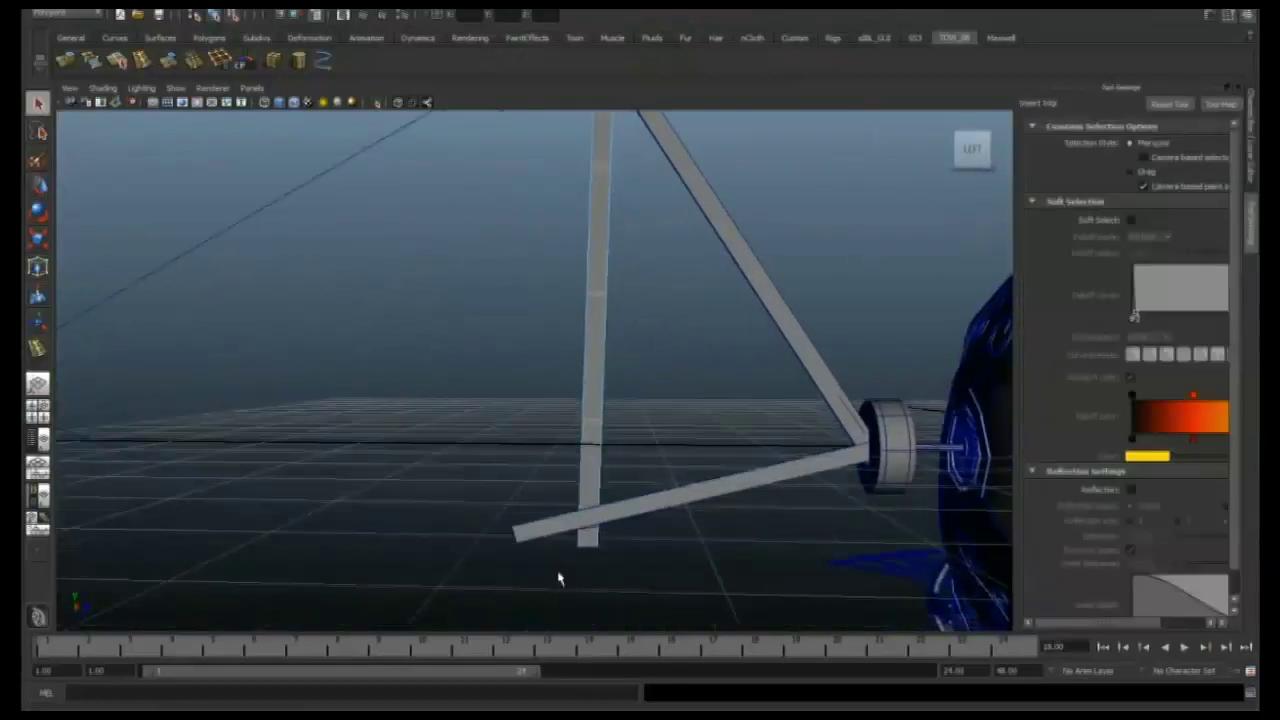
# Move the upright strut's edge loops outward to bow it, and shorten the lower strut to end at its foot.
pyautogui.keyDown('alt'); pyautogui.moveTo(593, 410); pyautogui.dragTo(606, 357); pyautogui.keyUp('alt')
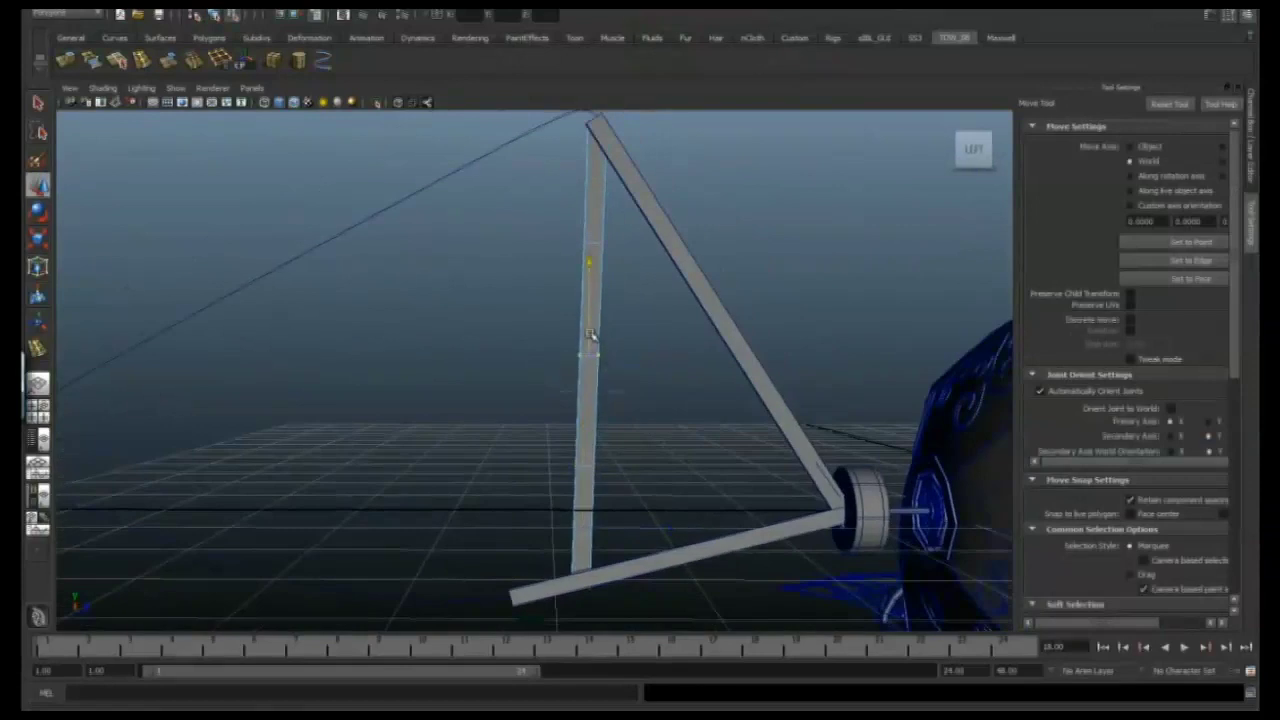
pyautogui.keyDown('alt'); pyautogui.moveTo(600, 357); pyautogui.dragTo(555, 345, button='right'); pyautogui.keyUp('alt')
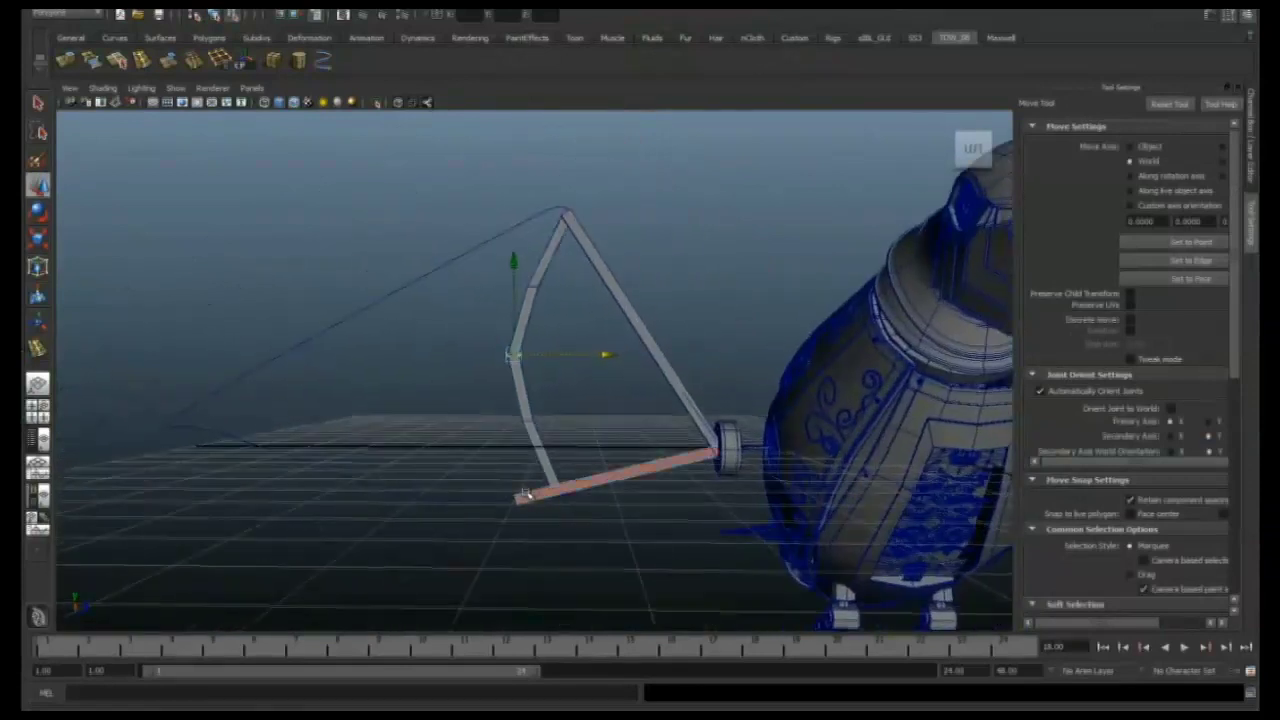
pyautogui.keyDown('alt'); pyautogui.moveTo(567, 499); pyautogui.dragTo(681, 491); pyautogui.keyUp('alt')
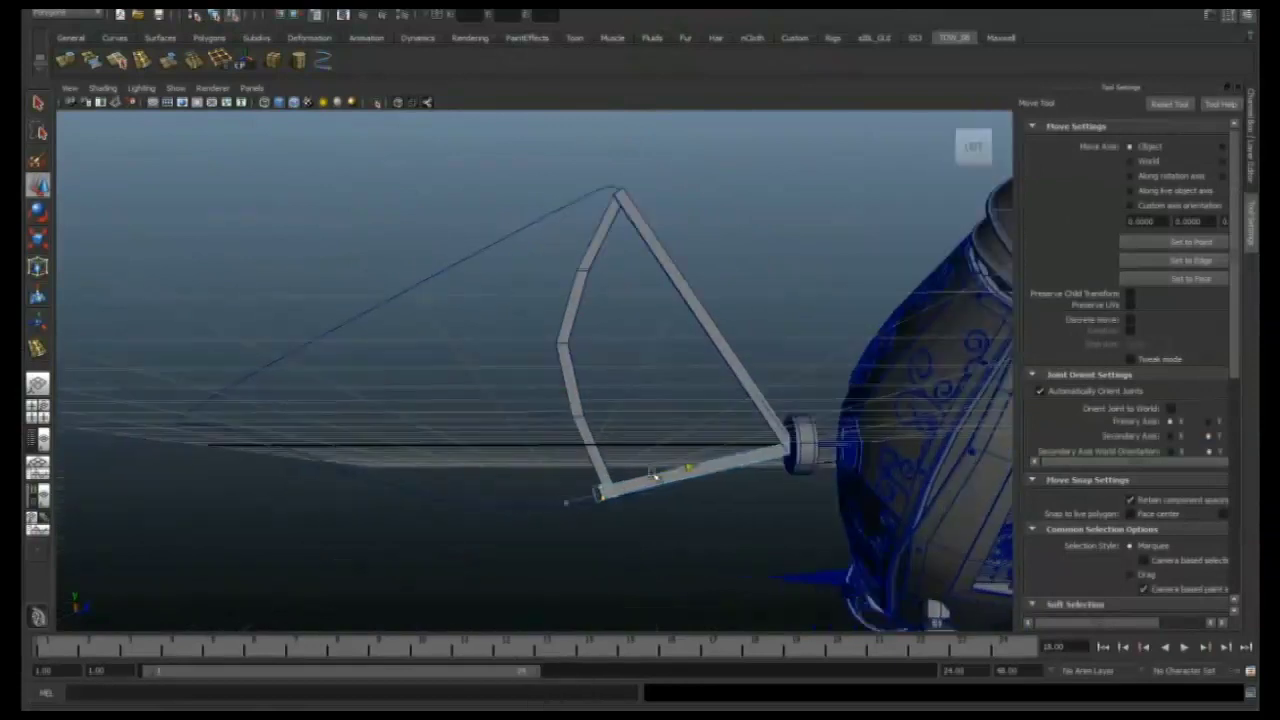
pyautogui.keyDown('alt'); pyautogui.moveTo(593, 465); pyautogui.dragTo(614, 420); pyautogui.keyUp('alt')
# Set the upper strut's Y and Z rotation to 0 to straighten it within the wing plane.
pyautogui.rightClick(740, 468)
pyautogui.keyDown('alt'); pyautogui.moveTo(740, 468); pyautogui.dragTo(593, 441); pyautogui.keyUp('alt')
pyautogui.keyDown('alt'); pyautogui.moveTo(540, 360); pyautogui.dragTo(520, 420); pyautogui.keyUp('alt')
pyautogui.hotkey('ctrl', 'a')
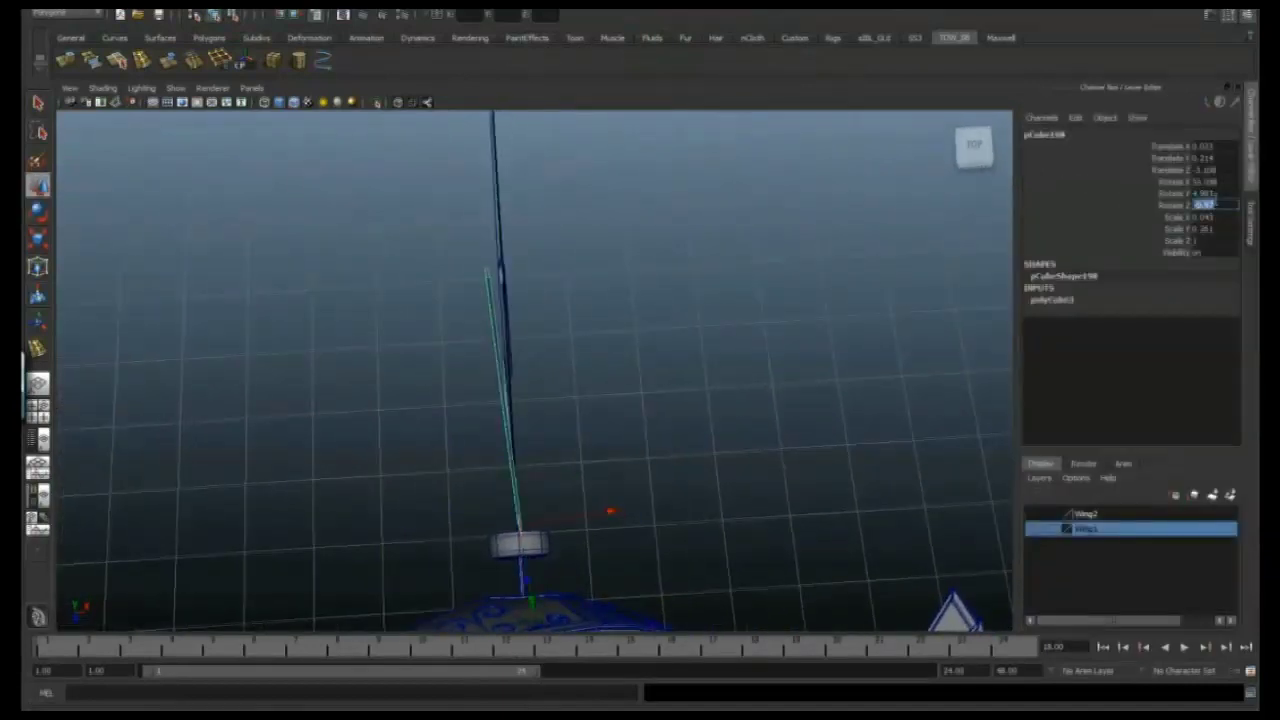
pyautogui.keyDown('alt'); pyautogui.moveTo(804, 280); pyautogui.dragTo(864, 267); pyautogui.keyUp('alt')
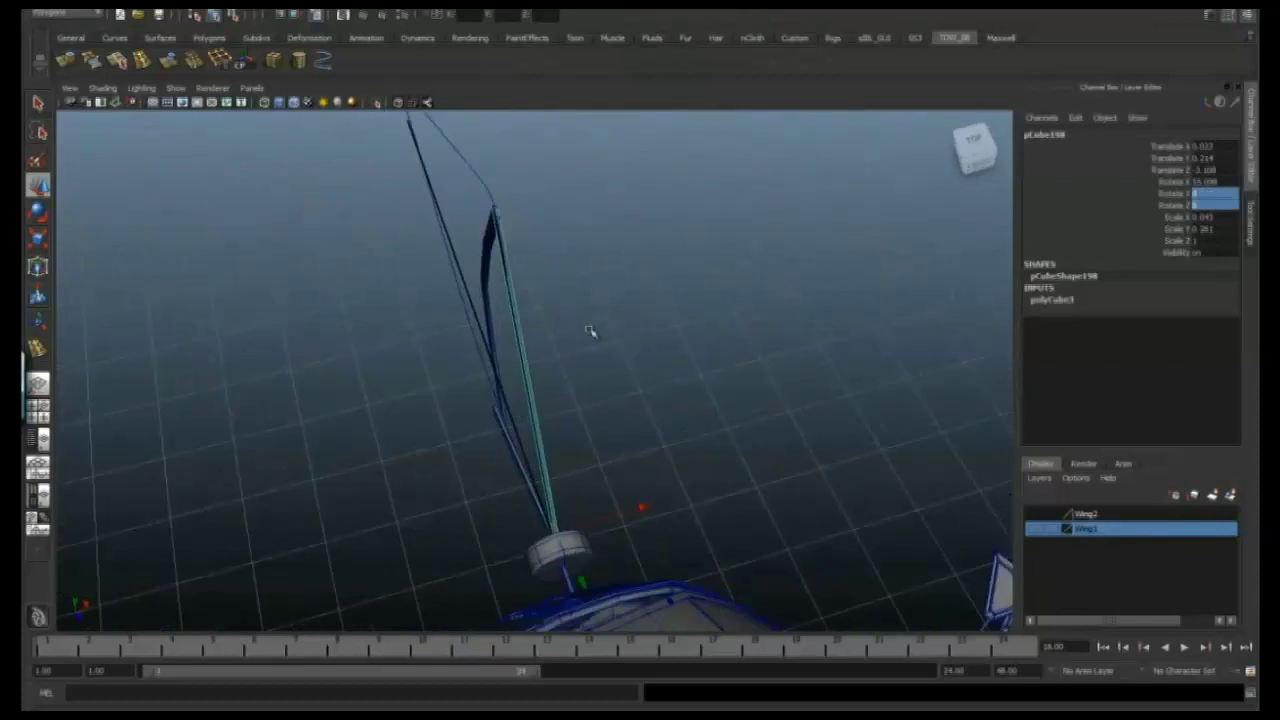
# Duplicate the upper strut, move the copy to the wing's peak and rotate it about X to point outward.
pyautogui.keyDown('alt'); pyautogui.moveTo(766, 359); pyautogui.dragTo(566, 422); pyautogui.keyUp('alt')
pyautogui.keyDown('alt'); pyautogui.moveTo(651, 469); pyautogui.dragTo(720, 406); pyautogui.keyUp('alt')
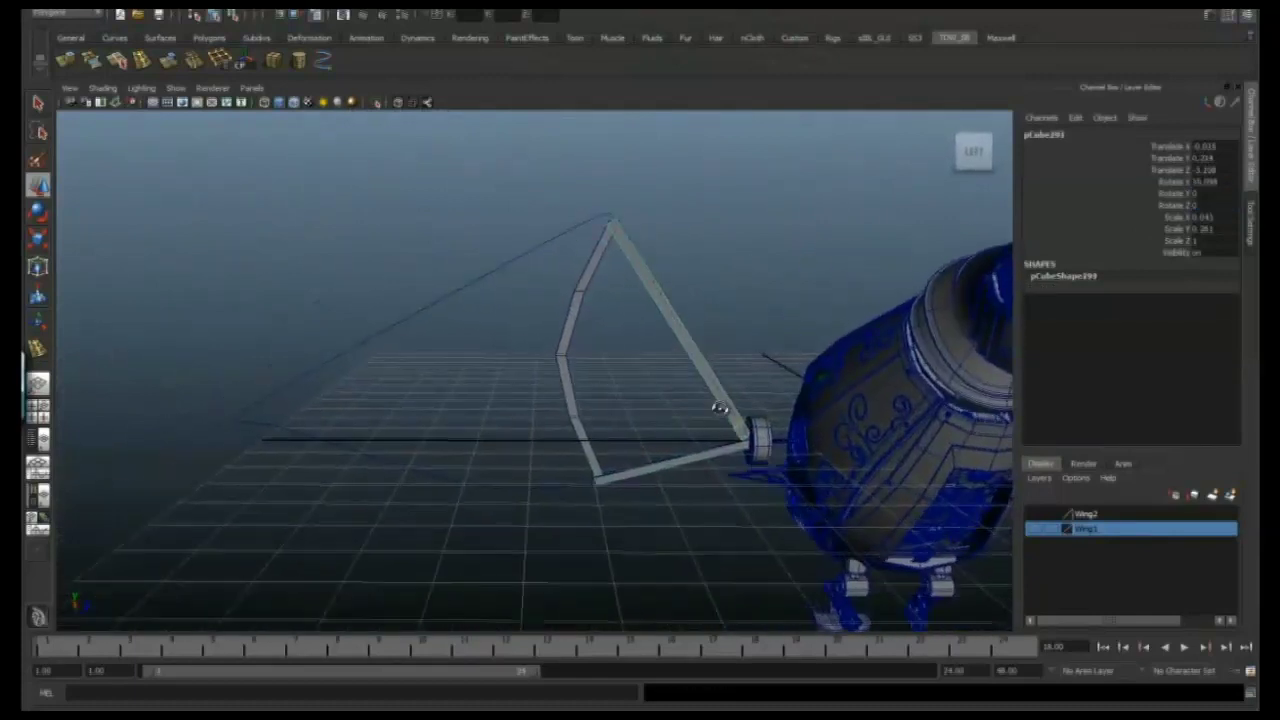
pyautogui.click(612, 205)
pyautogui.keyDown('alt'); pyautogui.moveTo(645, 219); pyautogui.dragTo(708, 374); pyautogui.keyUp('alt')
pyautogui.press('e')
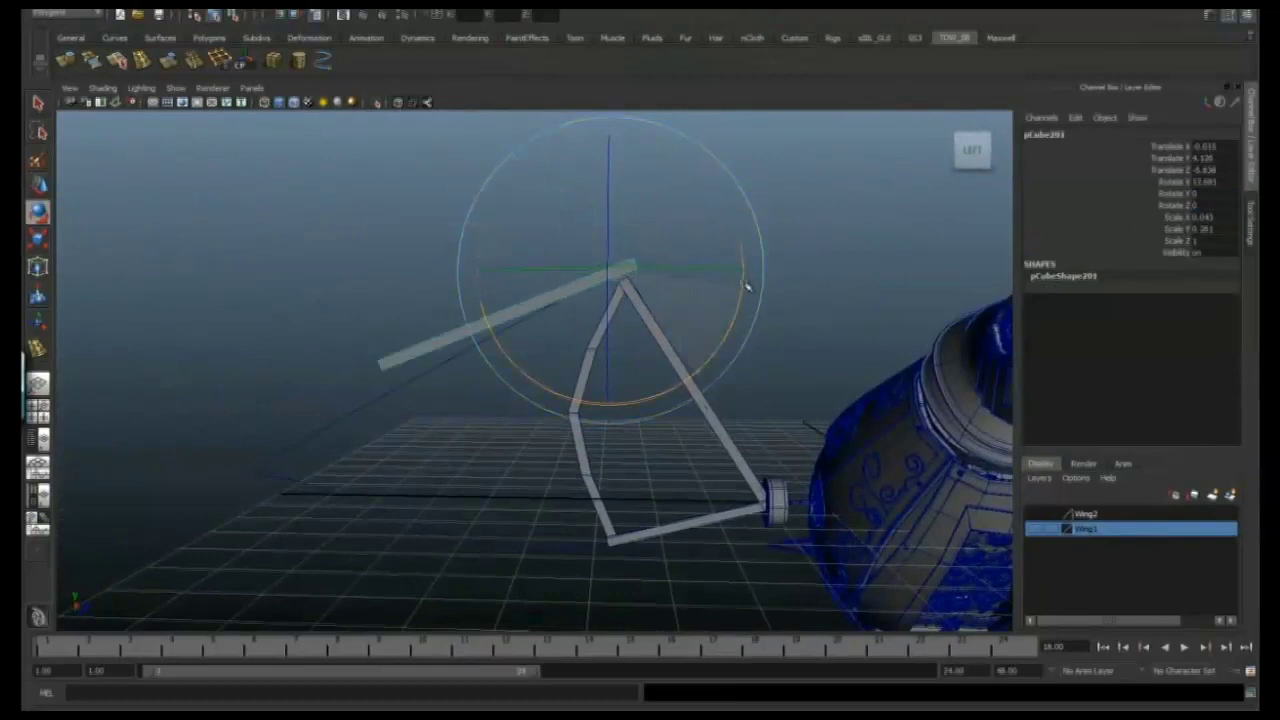
# Align the copied strut with the peak joint and extend its far end along the outline curve to the wing tip.
pyautogui.keyDown('alt'); pyautogui.moveTo(662, 320); pyautogui.dragTo(604, 315); pyautogui.keyUp('alt')
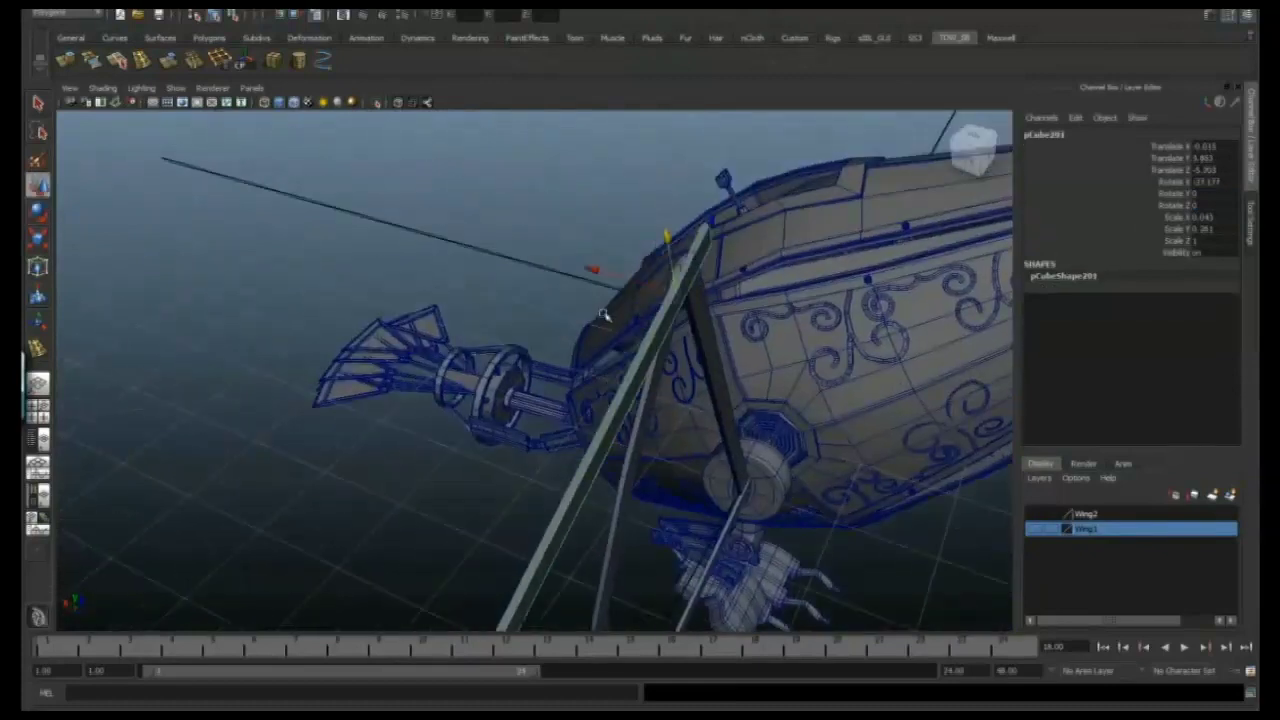
pyautogui.press('f')
pyautogui.keyDown('alt'); pyautogui.moveTo(751, 303); pyautogui.dragTo(520, 297); pyautogui.keyUp('alt')
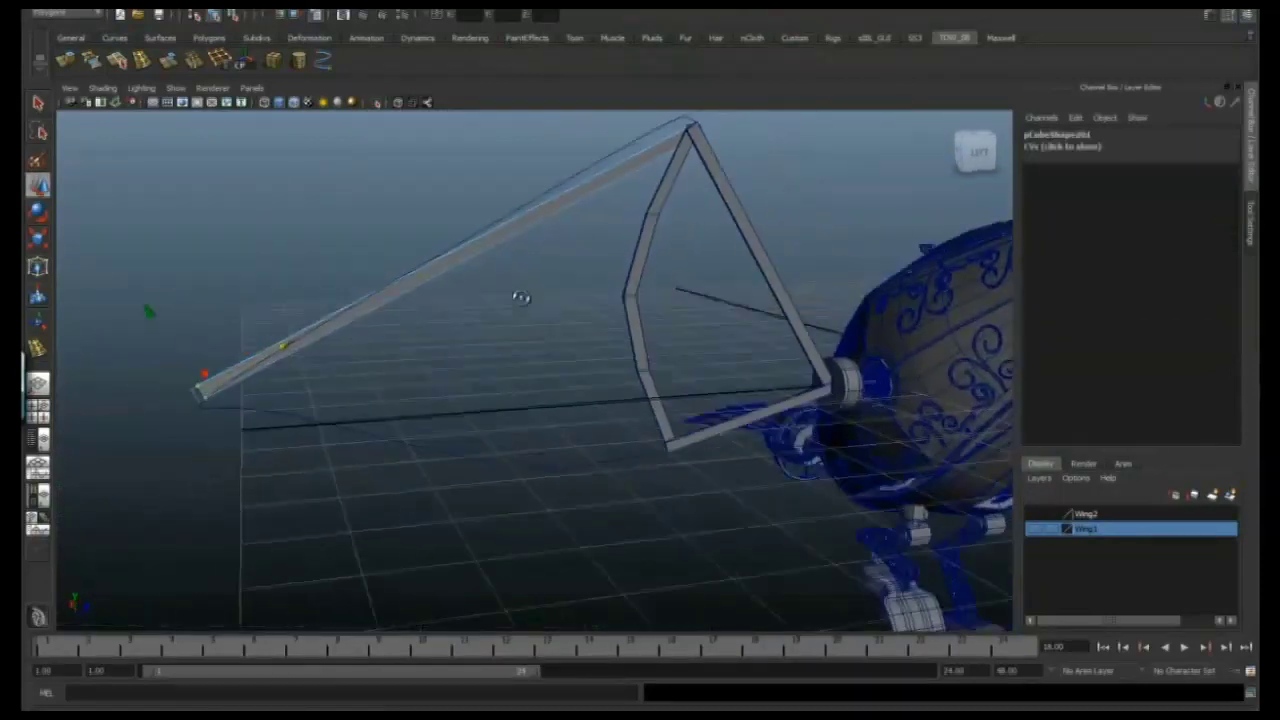
# Duplicate the lower strut, place the copy outward from the upright strut's foot, and rotate and stretch it to the wing tip.
pyautogui.click(689, 423)
pyautogui.keyDown('alt'); pyautogui.moveTo(689, 423); pyautogui.dragTo(951, 398); pyautogui.keyUp('alt')
pyautogui.keyDown('alt'); pyautogui.moveTo(675, 425); pyautogui.dragTo(598, 350); pyautogui.keyUp('alt')
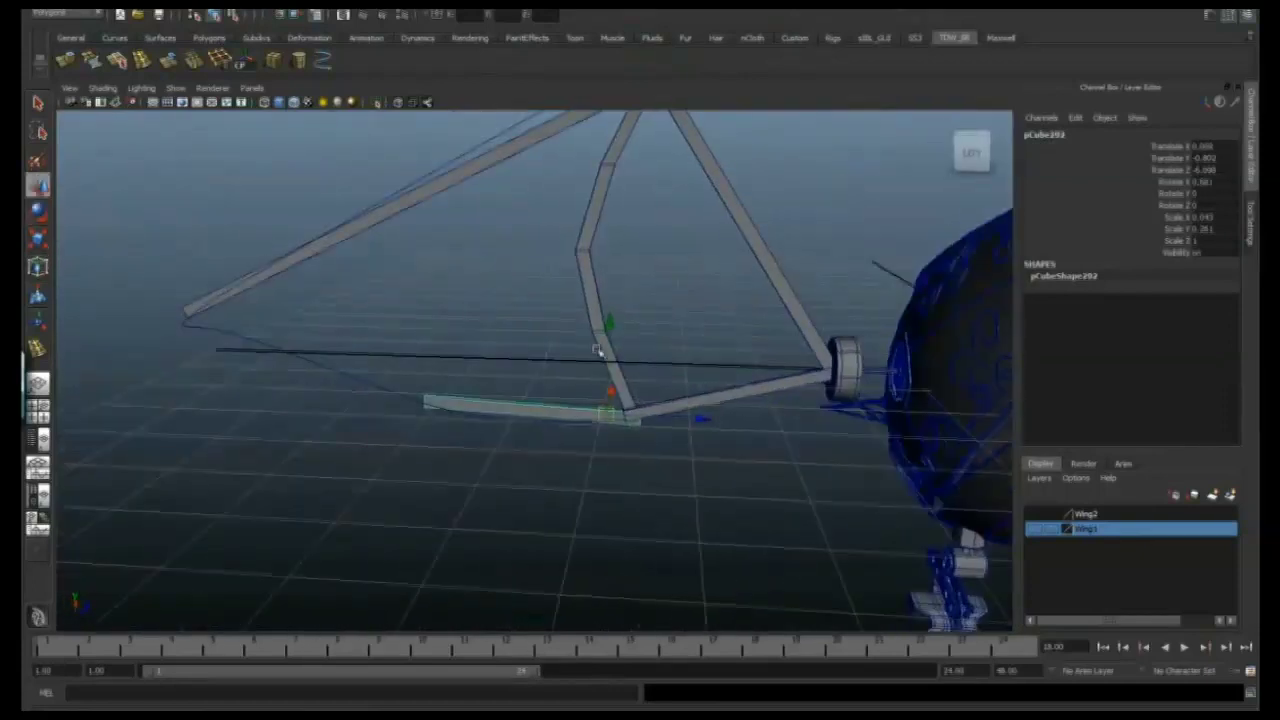
pyautogui.keyDown('alt'); pyautogui.moveTo(695, 411); pyautogui.dragTo(503, 296); pyautogui.keyUp('alt')
pyautogui.press('e')
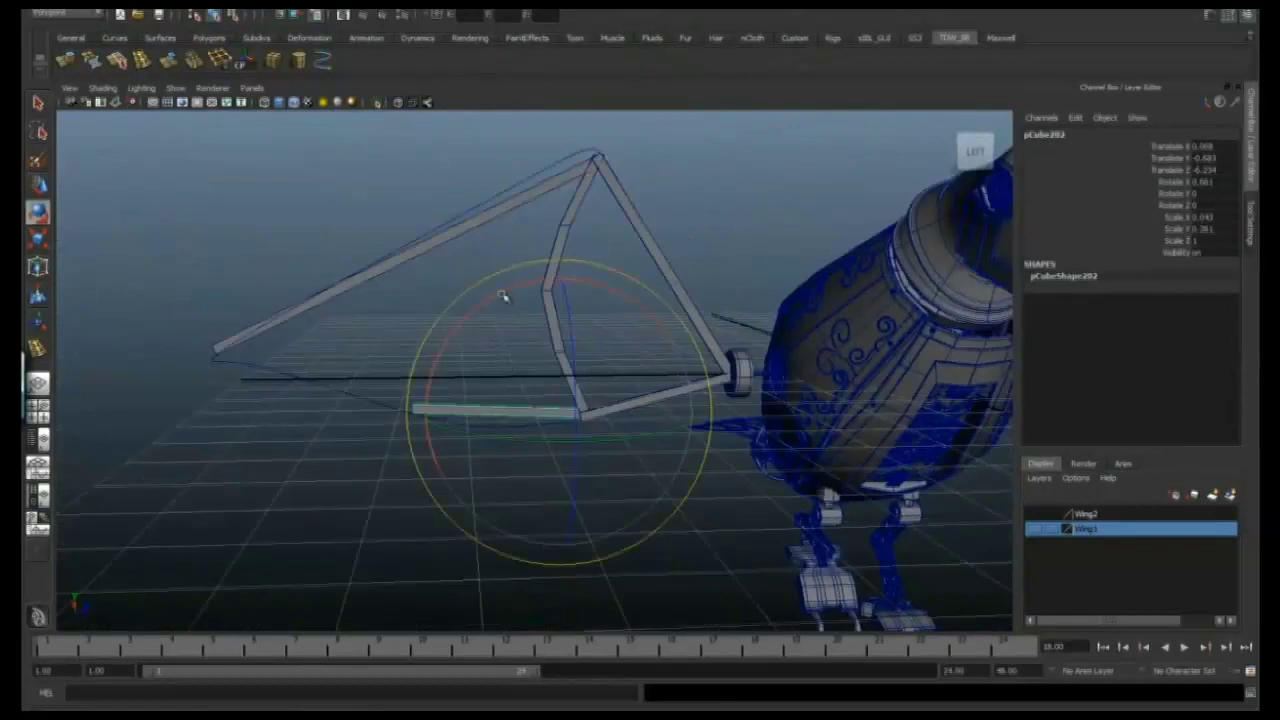
pyautogui.moveTo(566, 370); pyautogui.dragTo(326, 387)
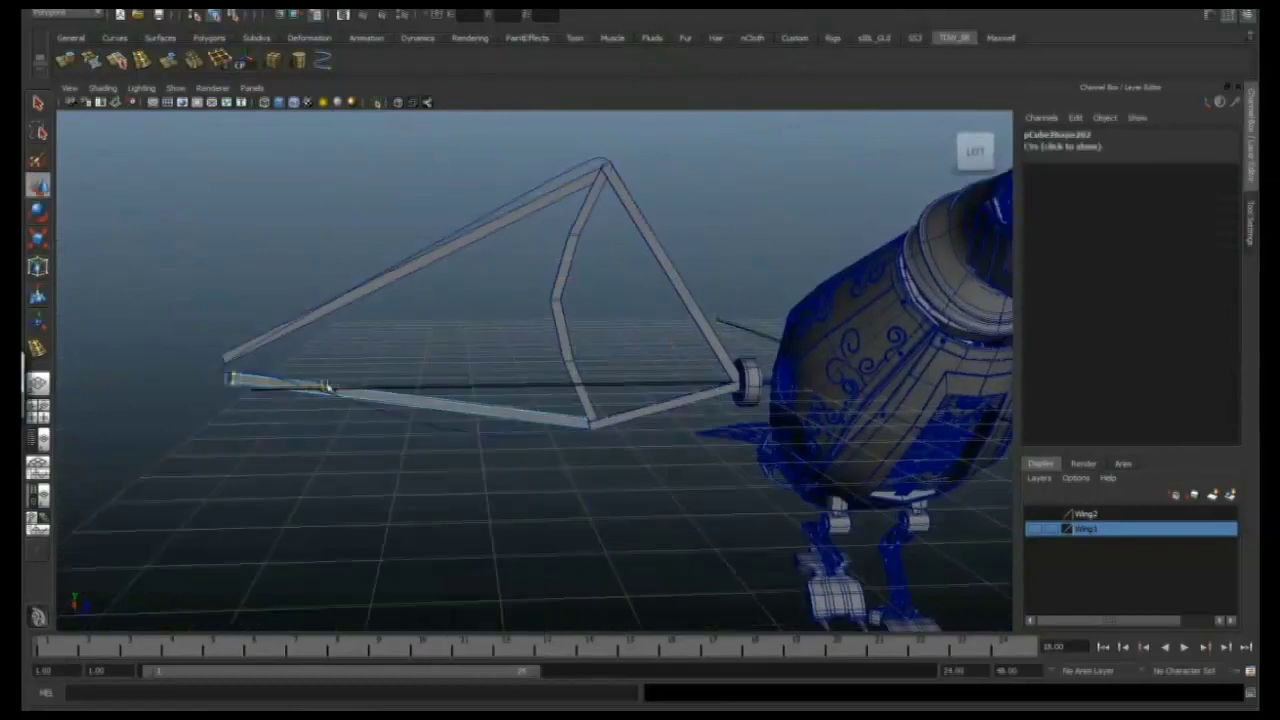
# Insert three edge loops in the outer lower strut and move them down to bend it along the outline curve.
pyautogui.keyDown('alt'); pyautogui.moveTo(322, 385); pyautogui.dragTo(537, 429, button='right'); pyautogui.keyUp('alt')
pyautogui.press('F8')
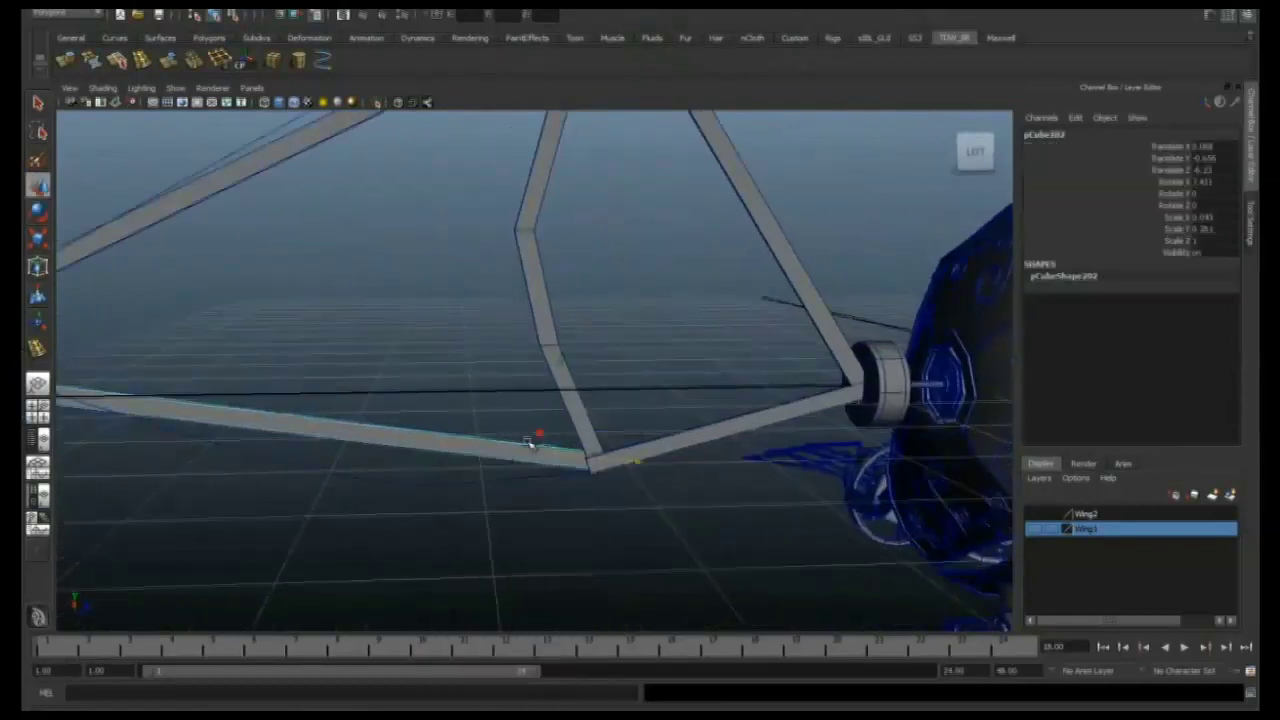
pyautogui.keyDown('alt'); pyautogui.moveTo(531, 437); pyautogui.dragTo(717, 430); pyautogui.keyUp('alt')
pyautogui.keyDown('alt'); pyautogui.moveTo(322, 225); pyautogui.dragTo(557, 520); pyautogui.keyUp('alt')
pyautogui.keyDown('shift'); pyautogui.moveTo(557, 520); pyautogui.dragTo(620, 455, button='right'); pyautogui.keyUp('shift')
# Move the long upper strut's outer end vertices to meet the outer lower strut at the wing tip.
pyautogui.keyDown('alt'); pyautogui.moveTo(572, 427); pyautogui.dragTo(180, 459); pyautogui.keyUp('alt')
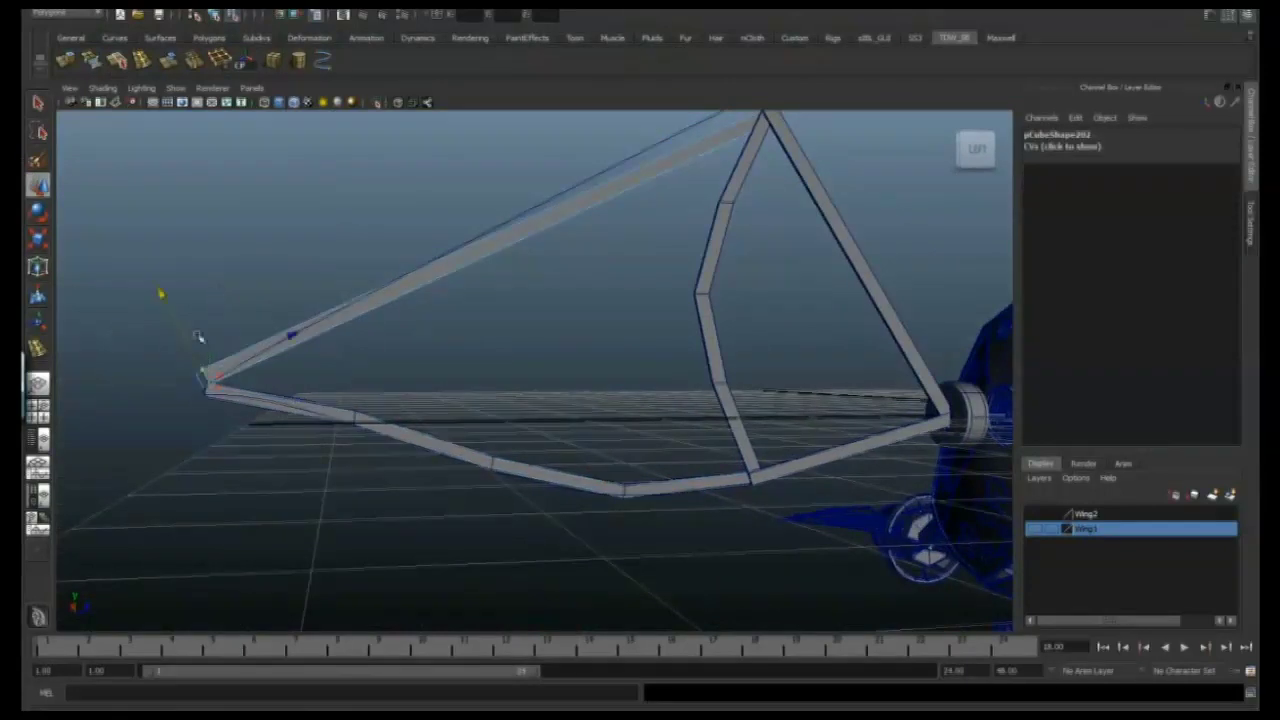
pyautogui.keyDown('alt'); pyautogui.moveTo(278, 360); pyautogui.dragTo(627, 420); pyautogui.keyUp('alt')
pyautogui.keyDown('alt'); pyautogui.moveTo(627, 420); pyautogui.dragTo(683, 406, button='right'); pyautogui.keyUp('alt')
# Move the outer lower strut's inner end vertices to fit against the foot of the upright strut.
pyautogui.keyDown('alt'); pyautogui.moveTo(683, 406); pyautogui.dragTo(626, 354); pyautogui.keyUp('alt')
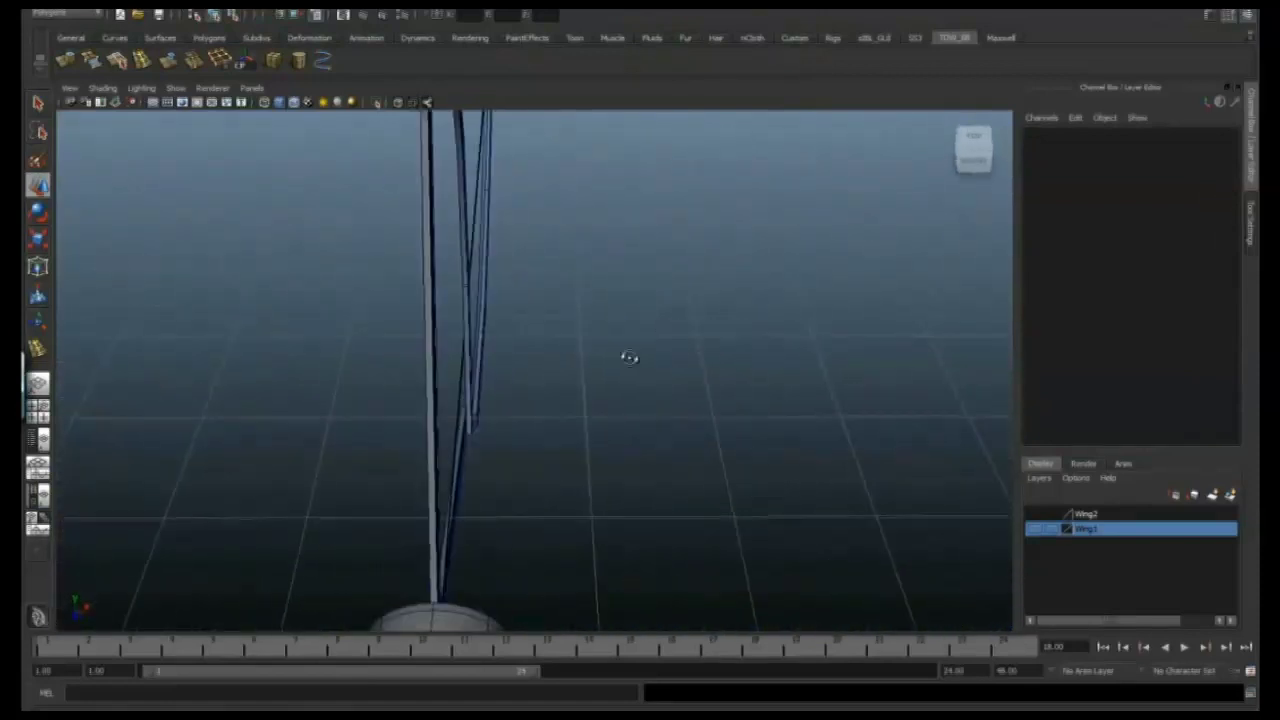
pyautogui.keyDown('alt'); pyautogui.moveTo(626, 354); pyautogui.dragTo(574, 451, button='right'); pyautogui.keyUp('alt')
pyautogui.click(560, 487)
pyautogui.press('F8')
pyautogui.keyDown('alt'); pyautogui.moveTo(560, 487); pyautogui.dragTo(475, 402); pyautogui.keyUp('alt')
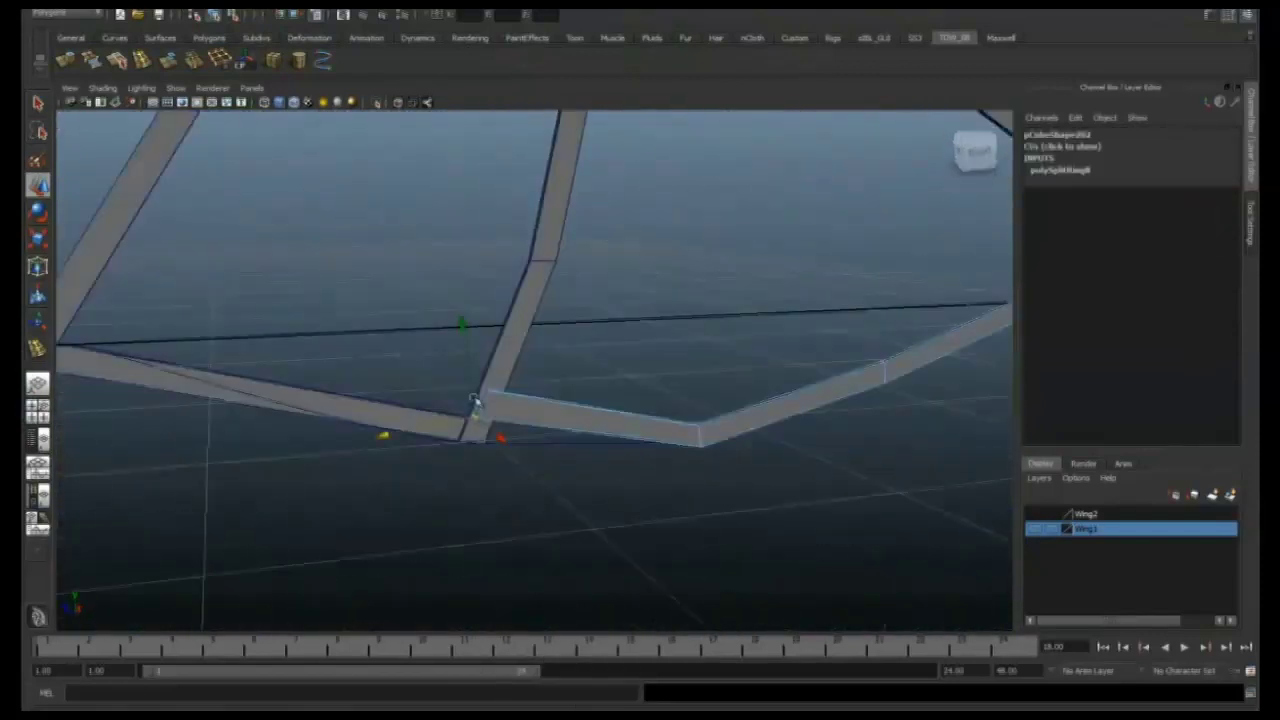
pyautogui.click(1228, 18)
pyautogui.keyDown('alt'); pyautogui.moveTo(594, 437); pyautogui.dragTo(430, 447); pyautogui.keyUp('alt')
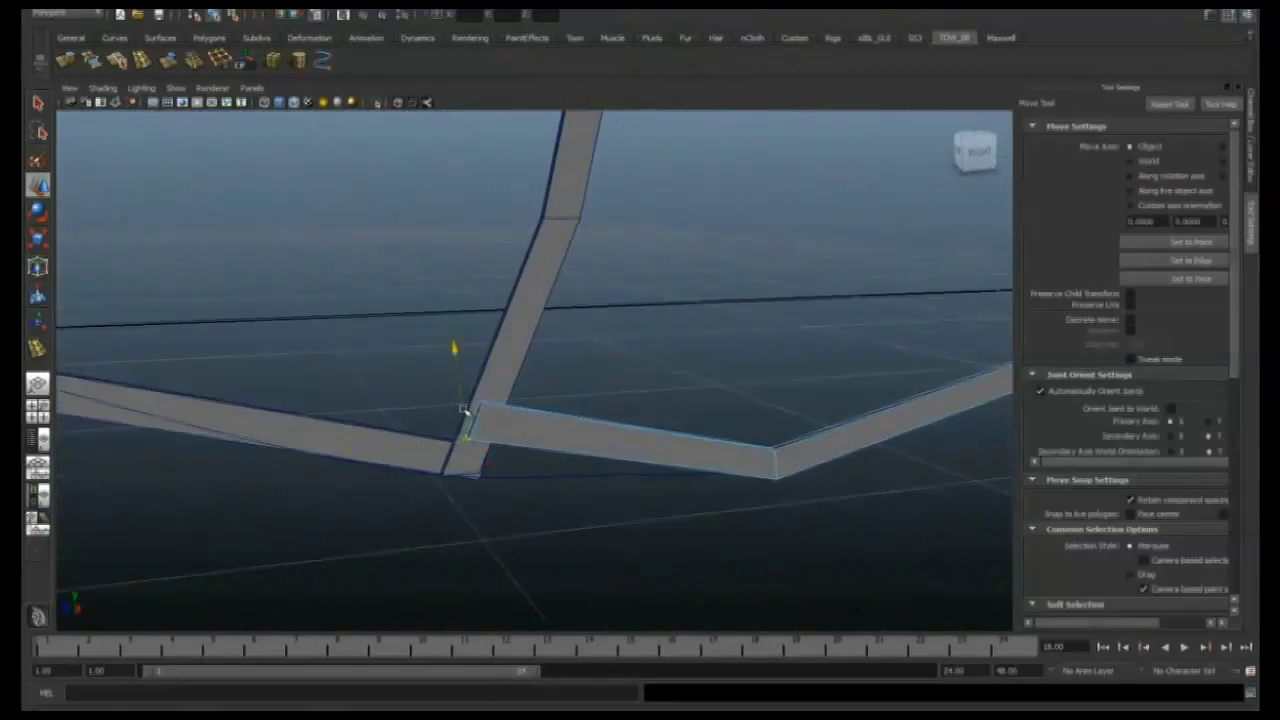
# Move the long upper strut's inner end vertices to line up with the inner strut at the wing's peak.
pyautogui.keyDown('alt'); pyautogui.moveTo(474, 410); pyautogui.dragTo(456, 272); pyautogui.keyUp('alt')
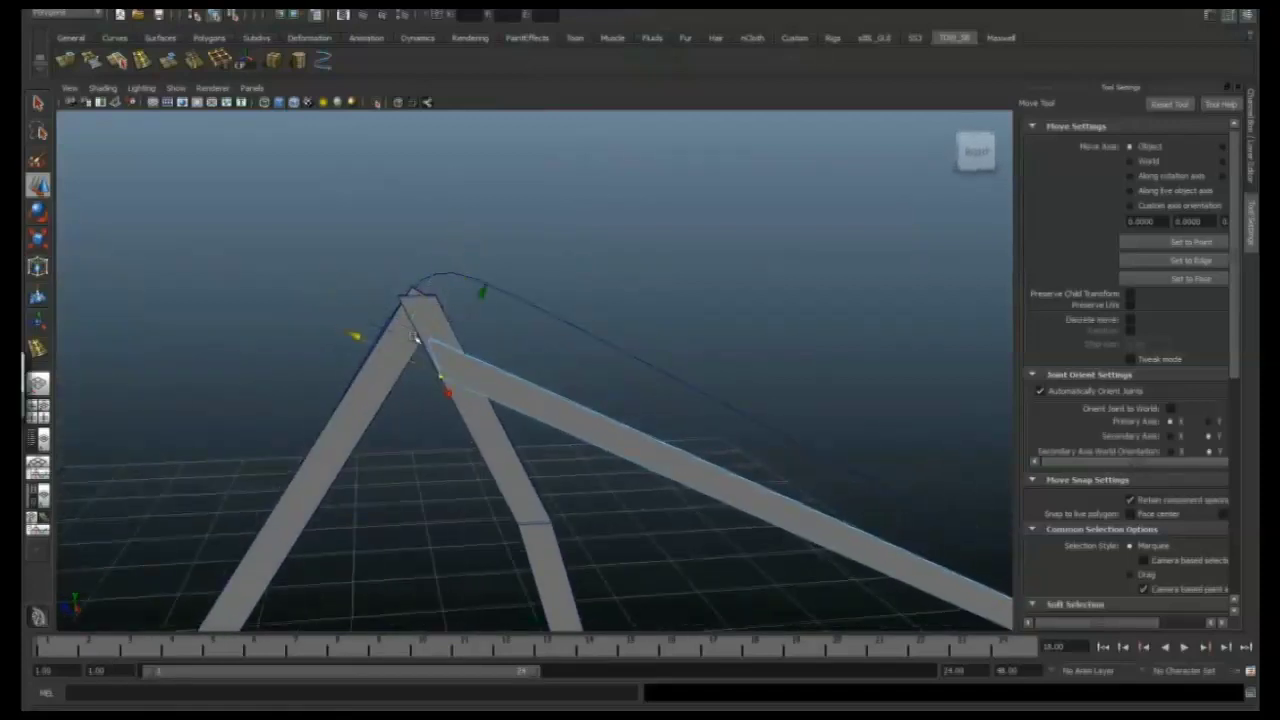
pyautogui.keyDown('alt'); pyautogui.moveTo(404, 326); pyautogui.dragTo(540, 352); pyautogui.keyUp('alt')
pyautogui.keyDown('alt'); pyautogui.moveTo(507, 441); pyautogui.dragTo(259, 398); pyautogui.keyUp('alt')
# Adjust the long upper strut's end vertices at the wing tip so its end rests on the outer lower strut.
pyautogui.keyDown('alt'); pyautogui.moveTo(137, 501); pyautogui.dragTo(725, 383); pyautogui.keyUp('alt')
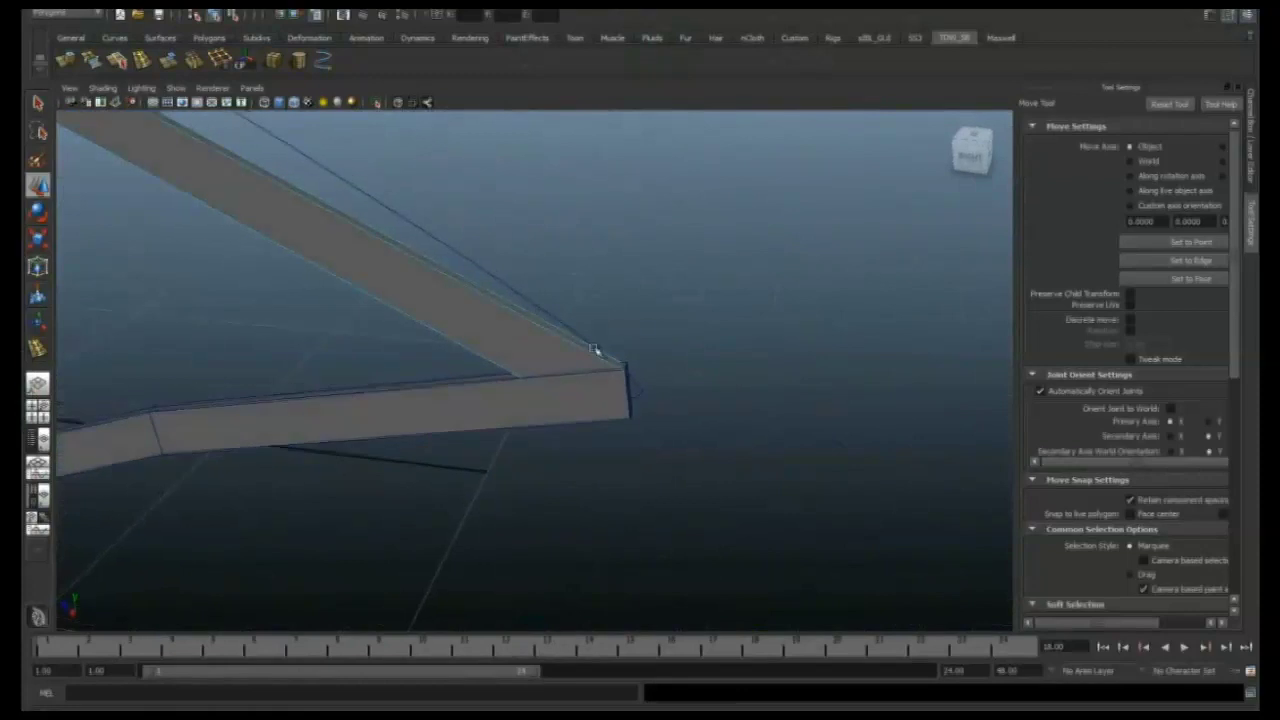
pyautogui.press('4')
pyautogui.click(618, 366)
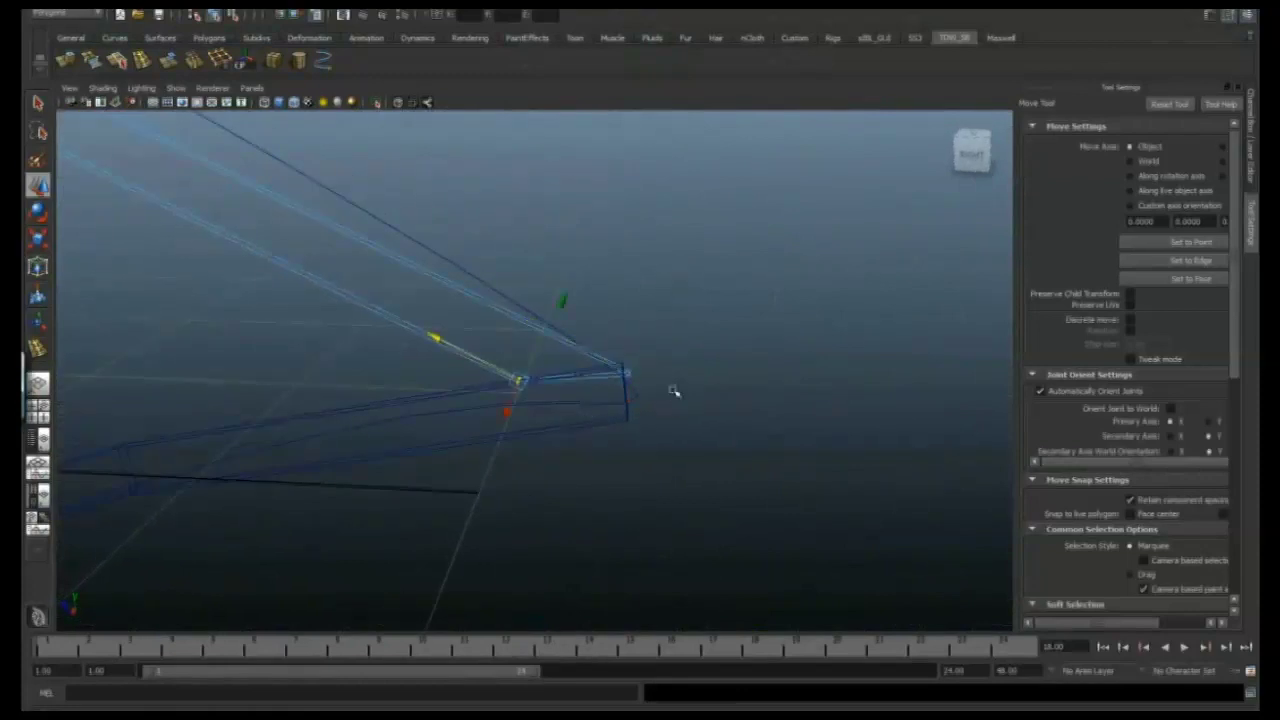
pyautogui.keyDown('alt'); pyautogui.moveTo(651, 379); pyautogui.dragTo(527, 234); pyautogui.keyUp('alt')
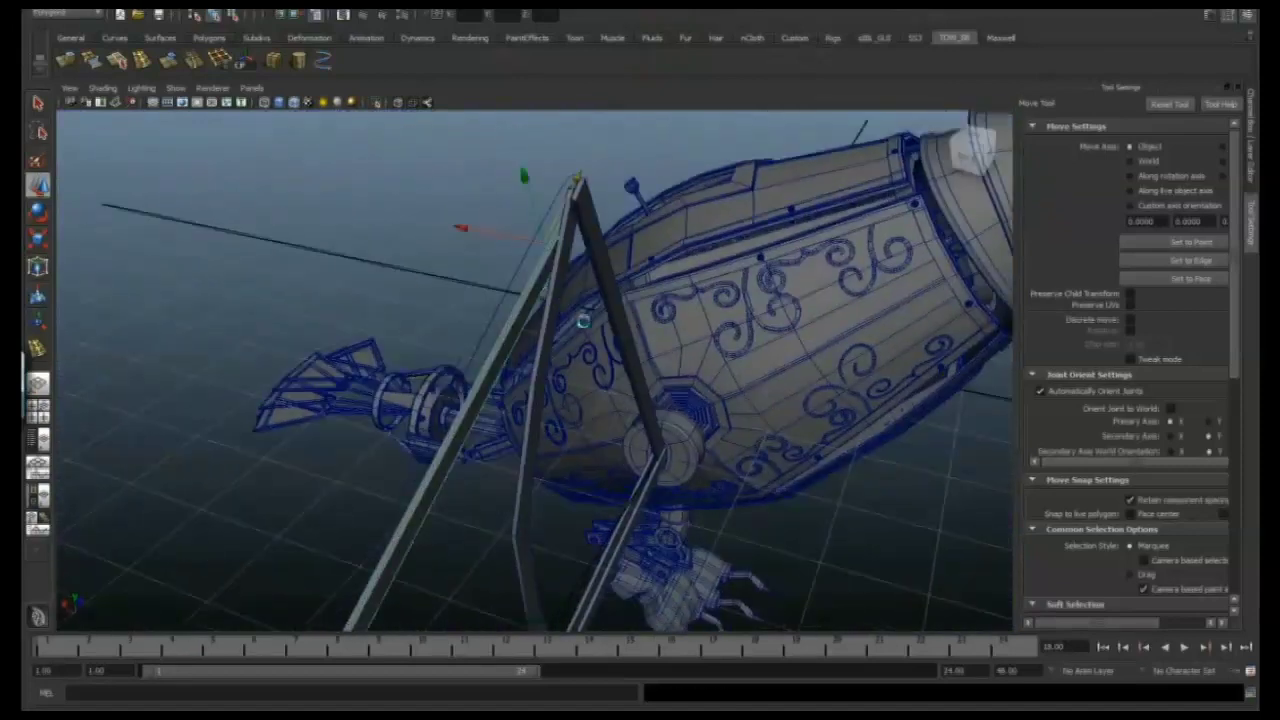
# Adjust the end vertices of the three struts meeting at the wing's peak so that they form a clean joint.
pyautogui.press('f')
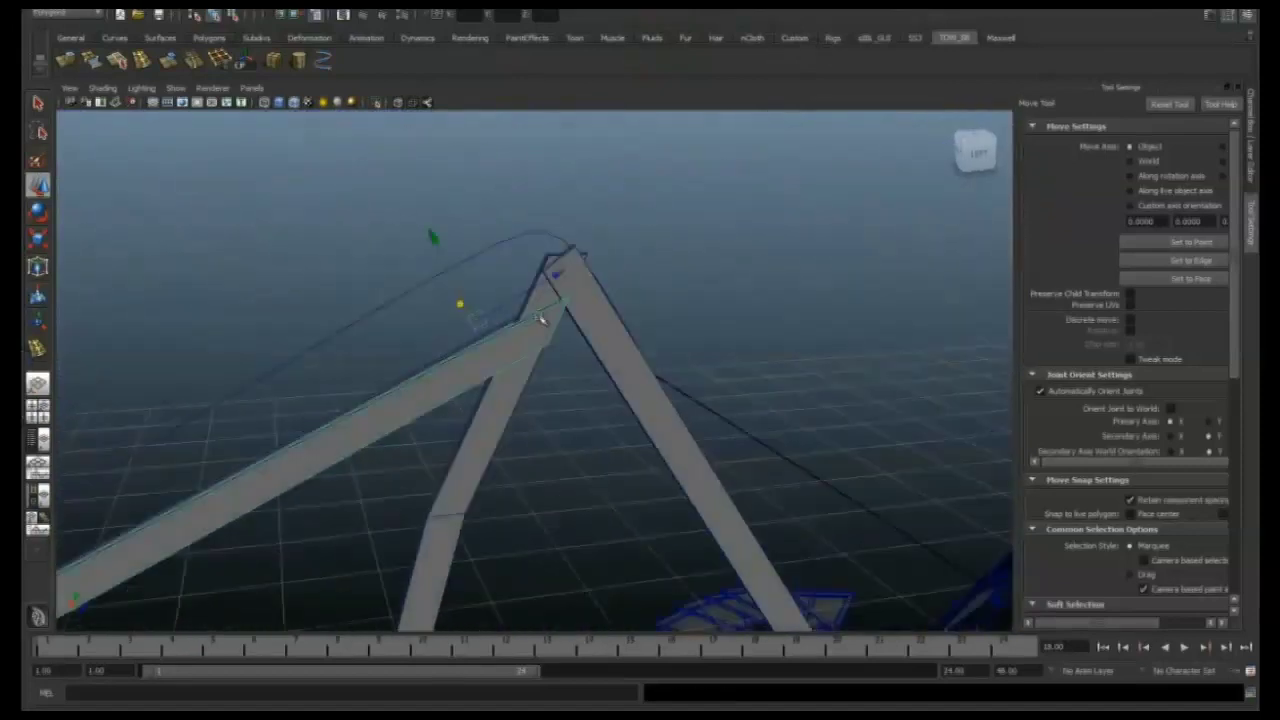
pyautogui.keyDown('alt'); pyautogui.moveTo(541, 289); pyautogui.dragTo(625, 425); pyautogui.keyUp('alt')
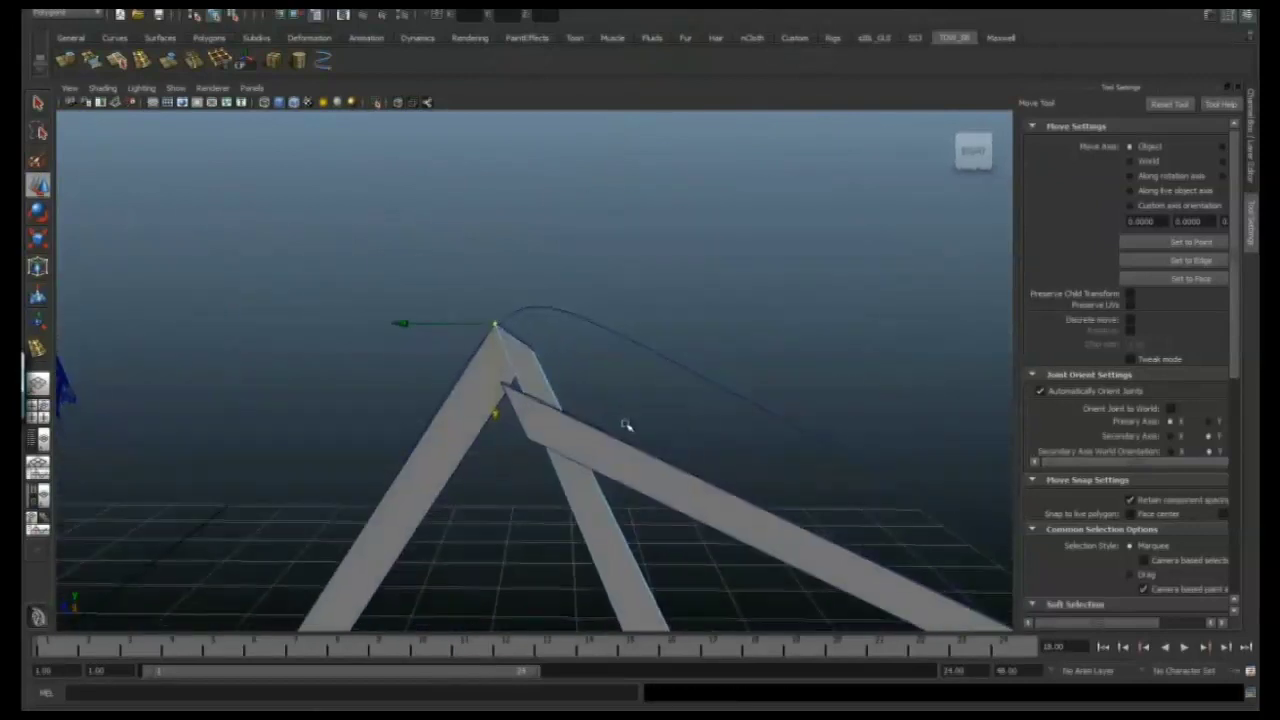
pyautogui.keyDown('alt'); pyautogui.moveTo(533, 380); pyautogui.dragTo(586, 345); pyautogui.keyUp('alt')
pyautogui.keyDown('alt'); pyautogui.moveTo(507, 383); pyautogui.dragTo(555, 381); pyautogui.keyUp('alt')
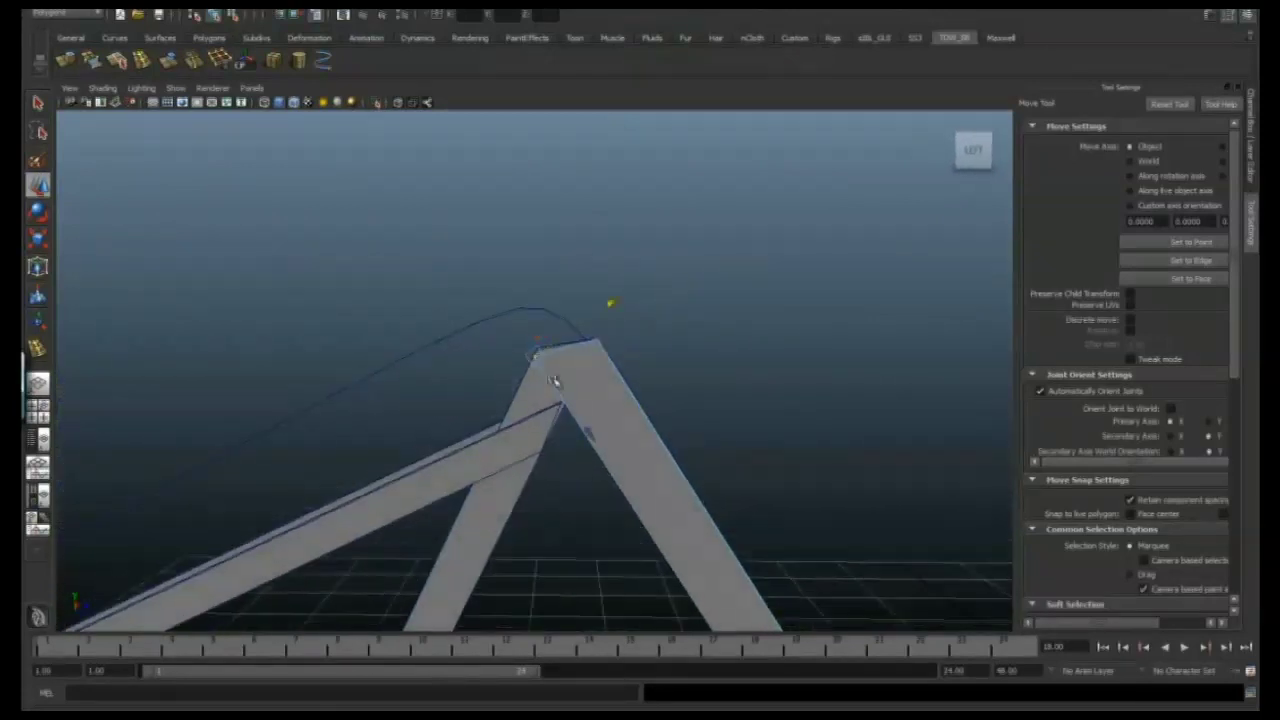
pyautogui.rightClick(540, 420)
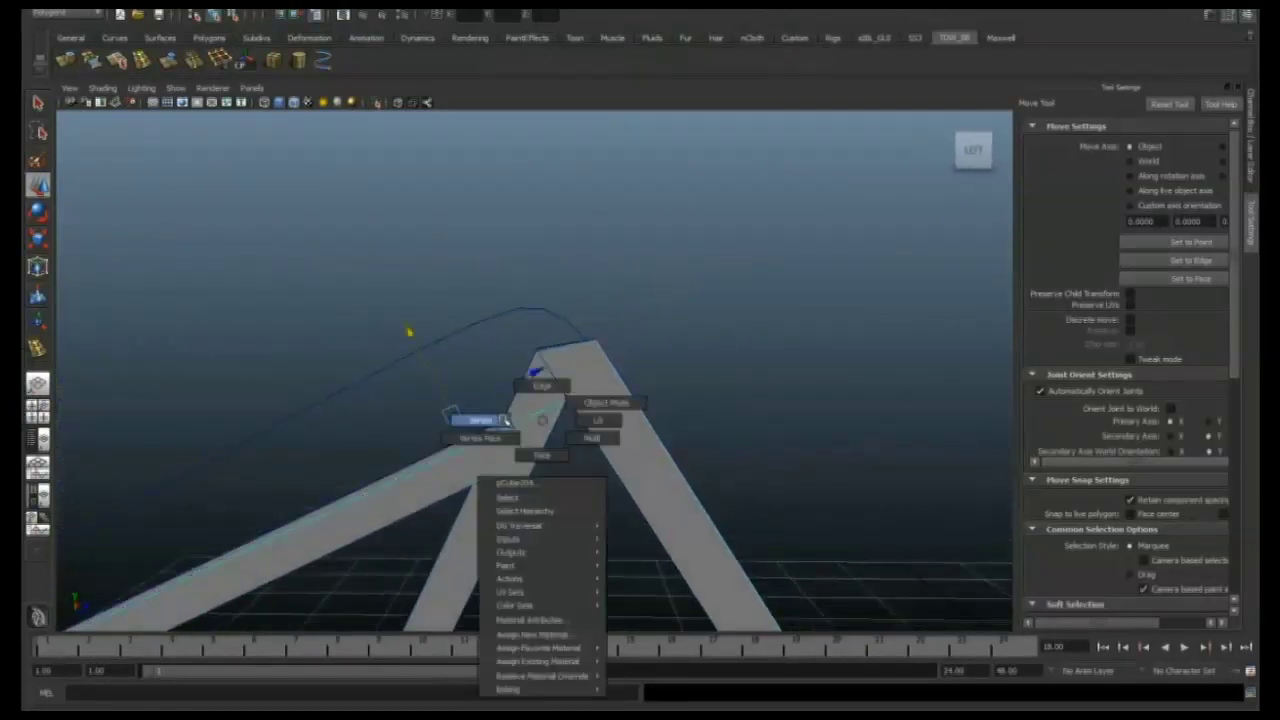
pyautogui.keyDown('alt'); pyautogui.moveTo(589, 380); pyautogui.dragTo(406, 406); pyautogui.keyUp('alt')
pyautogui.rightClick(491, 329)
# Refine the outer lower strut's vertices at the upright strut's foot and its nearest bend, and check its end at the wing tip.
pyautogui.scroll(5, 606, 376)
pyautogui.keyDown('alt'); pyautogui.moveTo(606, 376); pyautogui.dragTo(634, 426); pyautogui.keyUp('alt')
pyautogui.moveTo(591, 408); pyautogui.dragTo(476, 398, button='right')
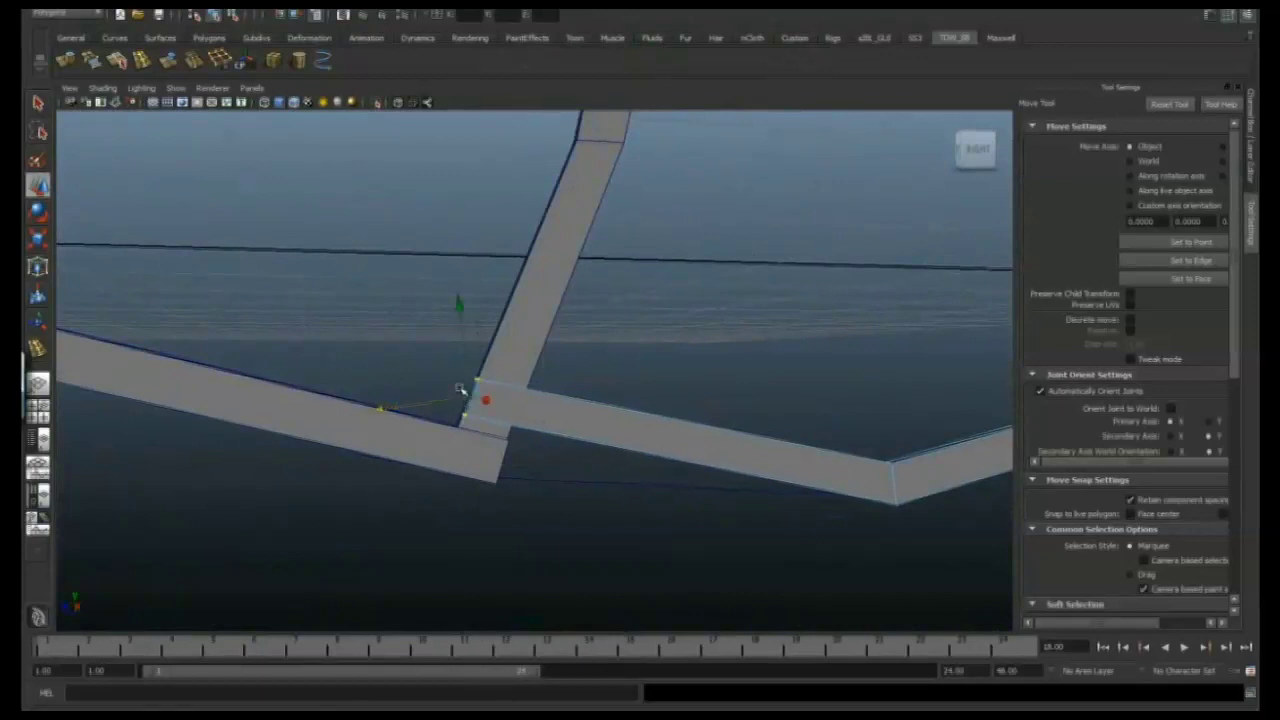
pyautogui.keyDown('alt'); pyautogui.moveTo(704, 502); pyautogui.dragTo(727, 441); pyautogui.keyUp('alt')
pyautogui.rightClick(525, 434)
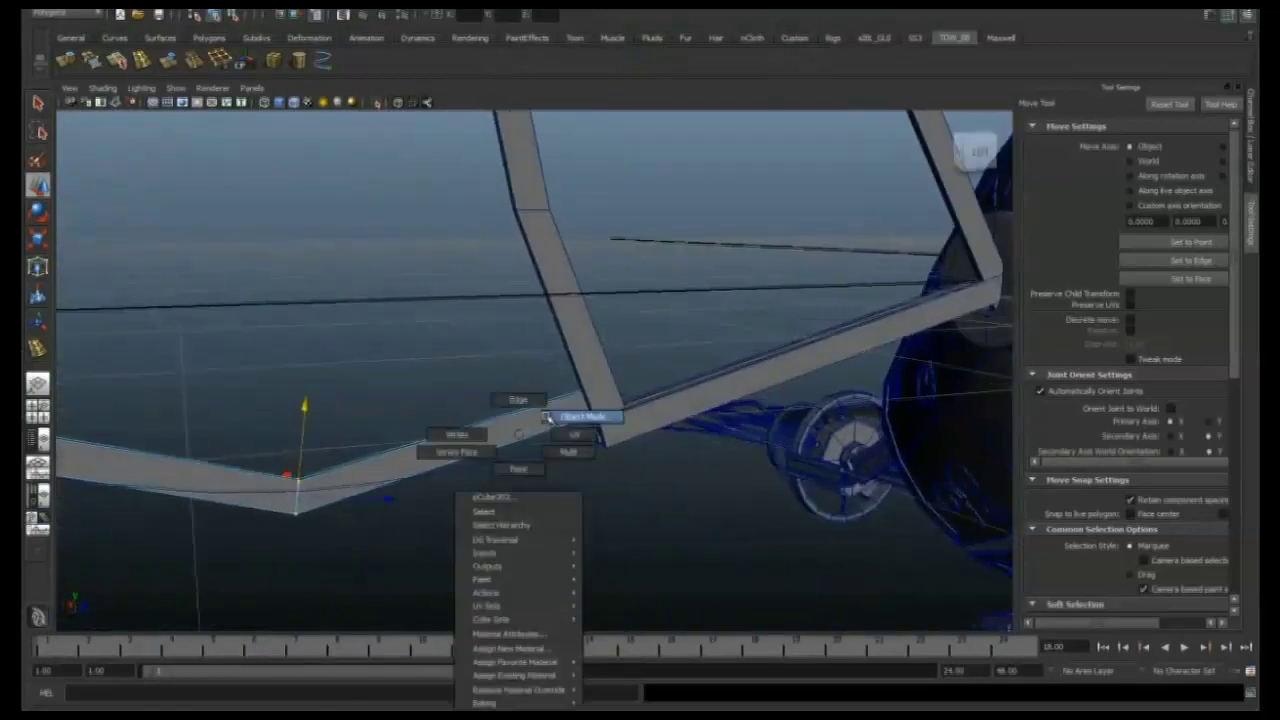
pyautogui.scroll(5, 808, 517)
pyautogui.keyDown('alt'); pyautogui.moveTo(808, 517); pyautogui.dragTo(722, 455); pyautogui.keyUp('alt')
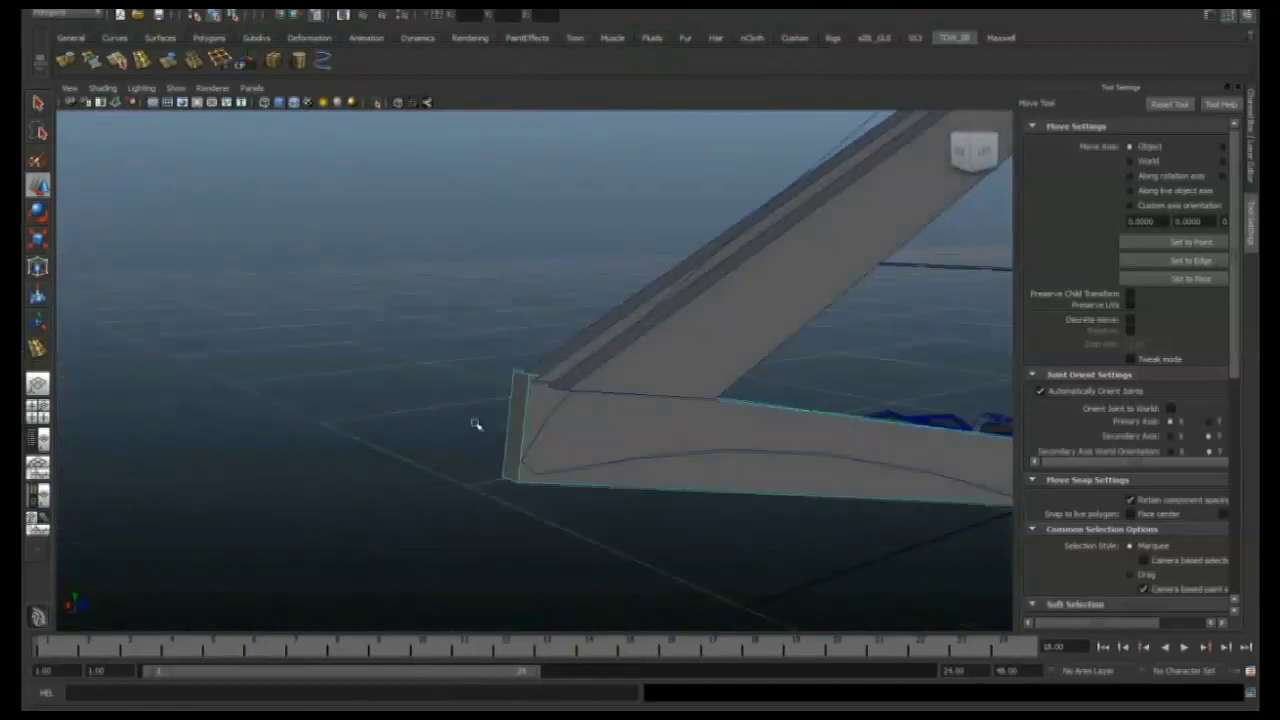
pyautogui.keyDown('alt'); pyautogui.moveTo(476, 425); pyautogui.dragTo(465, 438); pyautogui.keyUp('alt')
pyautogui.keyDown('alt'); pyautogui.moveTo(449, 388); pyautogui.dragTo(563, 320); pyautogui.keyUp('alt')
# Create an eight-sided block near the lower joint as a rivet and rotate it about X onto its side.
pyautogui.rightClick(677, 466)
pyautogui.press('f')
pyautogui.hotkey('ctrl', 'a')
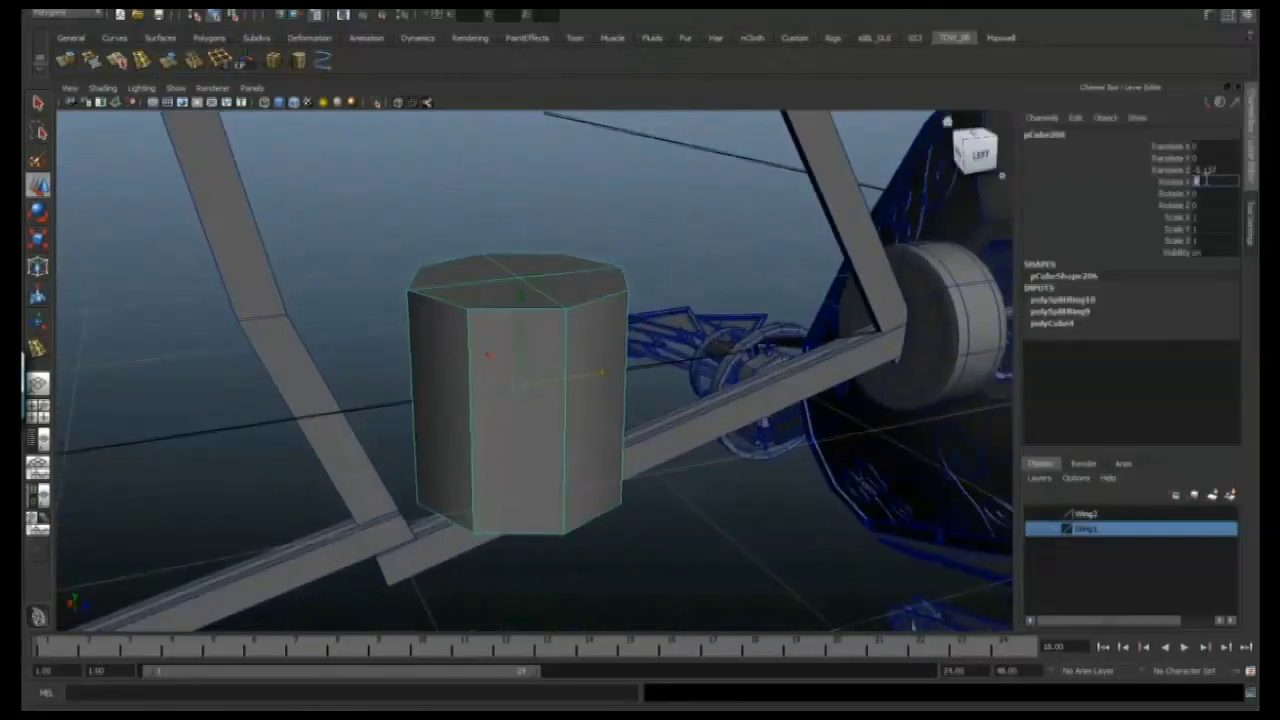
pyautogui.press('Return')
# Extrude the rivet's end faces outward and scale them down to form a domed cap.
pyautogui.keyDown('alt'); pyautogui.moveTo(560, 380); pyautogui.dragTo(609, 300); pyautogui.keyUp('alt')
pyautogui.press('F8')
pyautogui.click(486, 371)
pyautogui.hotkey('ctrl', 'e')
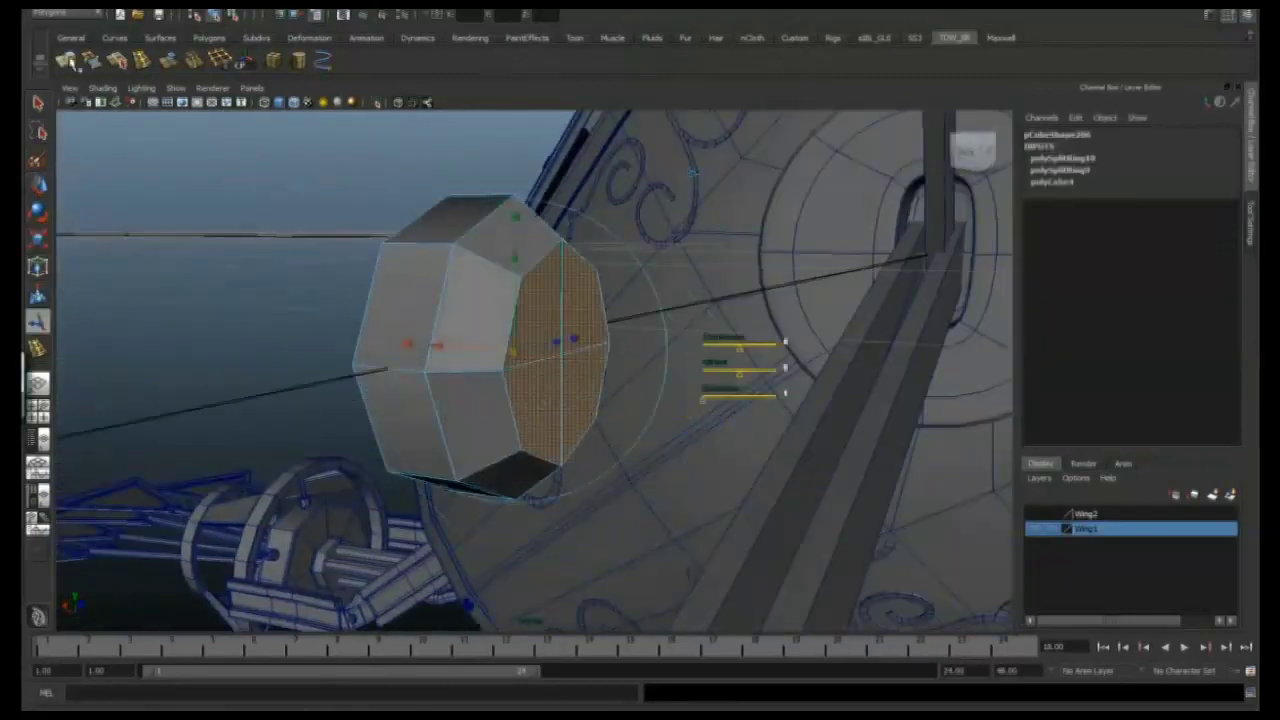
pyautogui.keyDown('alt'); pyautogui.moveTo(400, 330); pyautogui.dragTo(440, 318); pyautogui.keyUp('alt')
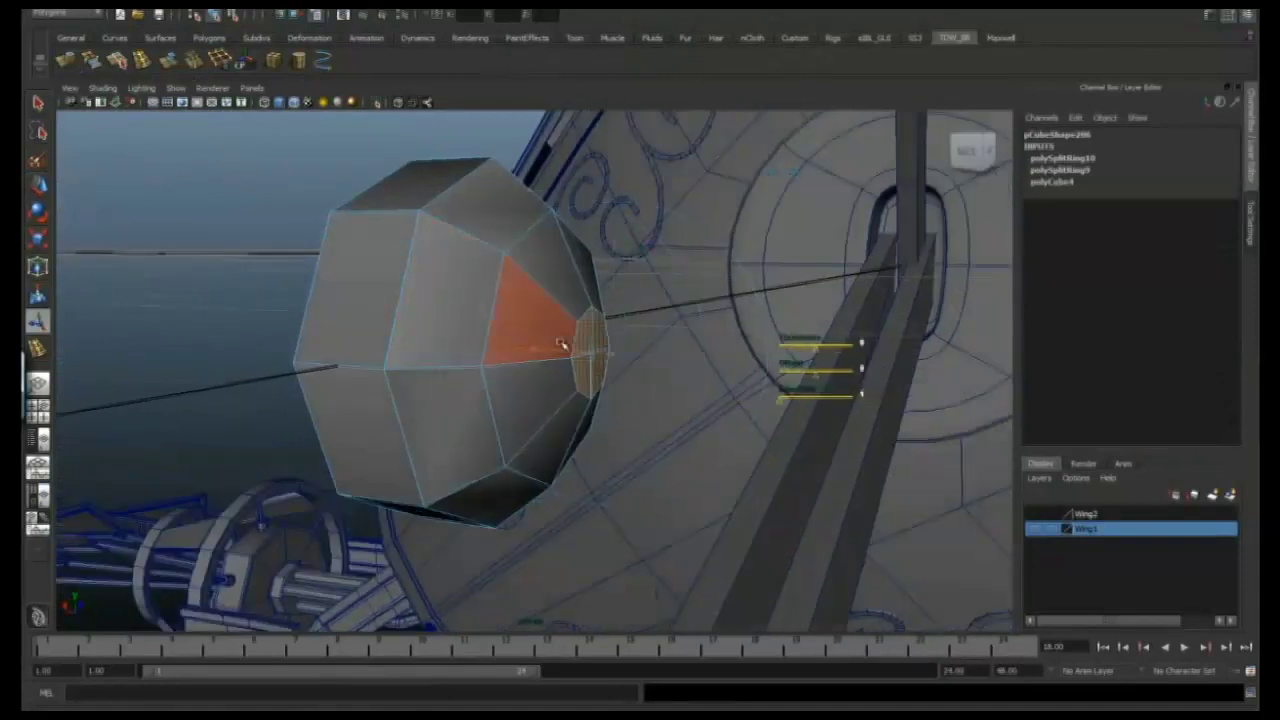
pyautogui.keyDown('alt'); pyautogui.moveTo(562, 344); pyautogui.dragTo(437, 237); pyautogui.keyUp('alt')
# Insert edge loops around the rim of the rivet and switch to edge selection.
pyautogui.keyDown('alt'); pyautogui.moveTo(362, 252); pyautogui.dragTo(510, 246); pyautogui.keyUp('alt')
pyautogui.hotkey('ctrl', 'shift', 't')
pyautogui.moveTo(510, 246); pyautogui.dragTo(527, 228, button='right')
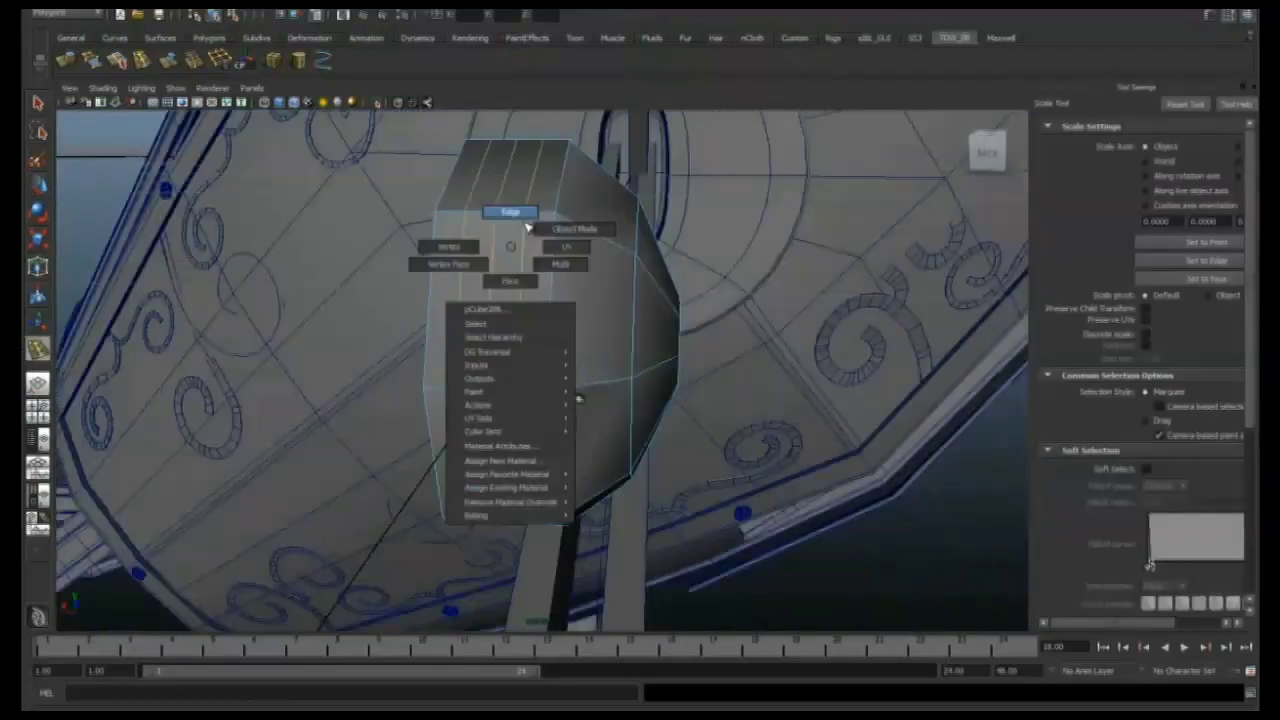
pyautogui.keyDown('alt'); pyautogui.moveTo(461, 311); pyautogui.dragTo(606, 277); pyautogui.keyUp('alt')
# Scale the rivet down, move it onto the struts at the wing's peak and duplicate it to make a pair.
pyautogui.scroll(-6, 610, 320)
pyautogui.click(617, 350)
pyautogui.keyDown('alt'); pyautogui.moveTo(617, 350); pyautogui.dragTo(675, 260); pyautogui.keyUp('alt')
pyautogui.keyDown('alt'); pyautogui.moveTo(678, 403); pyautogui.dragTo(680, 497); pyautogui.keyUp('alt')
pyautogui.press('r')
pyautogui.press('w')
pyautogui.keyDown('alt'); pyautogui.moveTo(604, 450); pyautogui.dragTo(634, 503); pyautogui.keyUp('alt')
pyautogui.press('f')
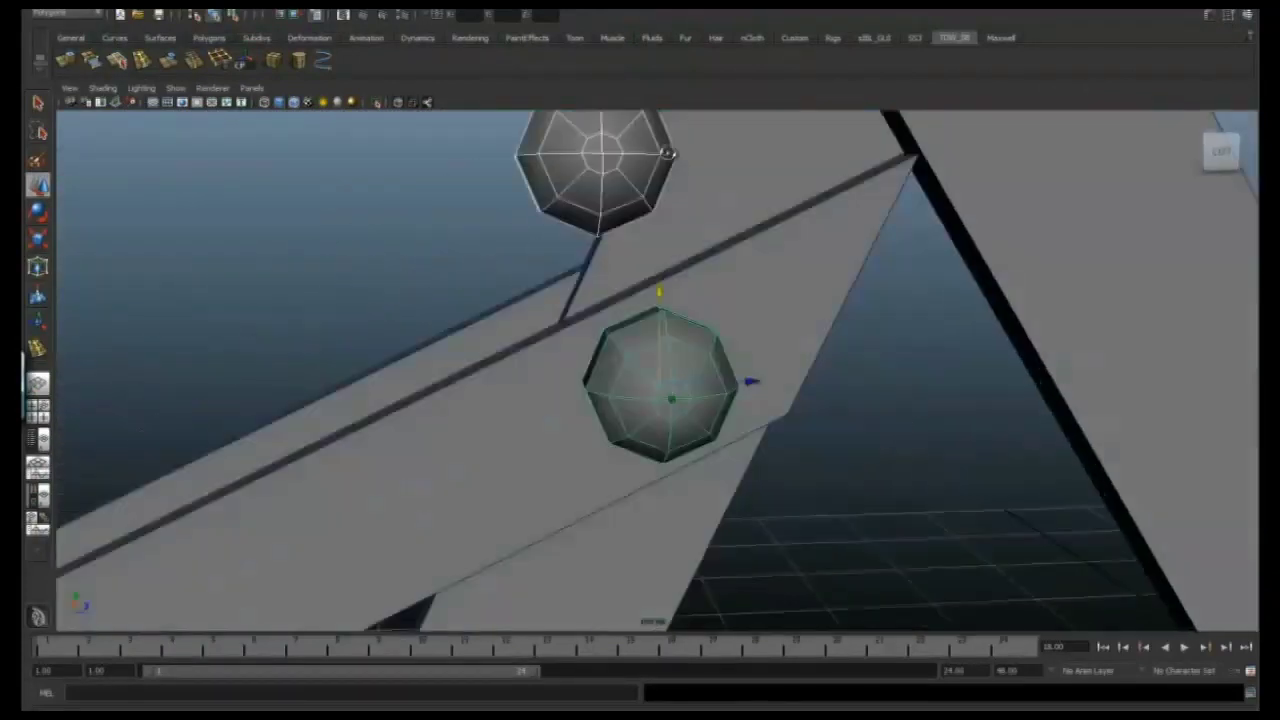
# Place copies of the rivets on the lower joint below the upright strut and on the wing tip joint.
pyautogui.keyDown('alt'); pyautogui.moveTo(709, 393); pyautogui.dragTo(645, 470); pyautogui.keyUp('alt')
pyautogui.keyDown('alt'); pyautogui.moveTo(645, 470); pyautogui.dragTo(697, 476, button='middle'); pyautogui.keyUp('alt')
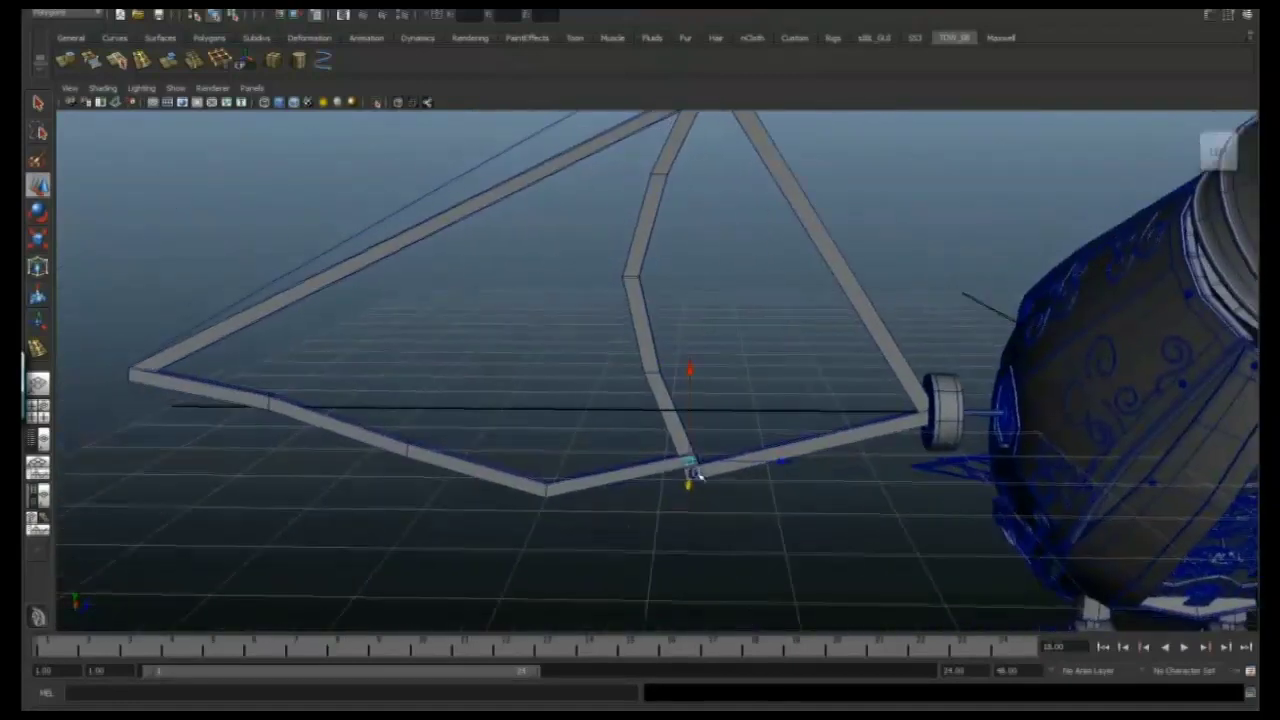
pyautogui.keyDown('alt'); pyautogui.moveTo(279, 445); pyautogui.dragTo(378, 423, button='middle'); pyautogui.keyUp('alt')
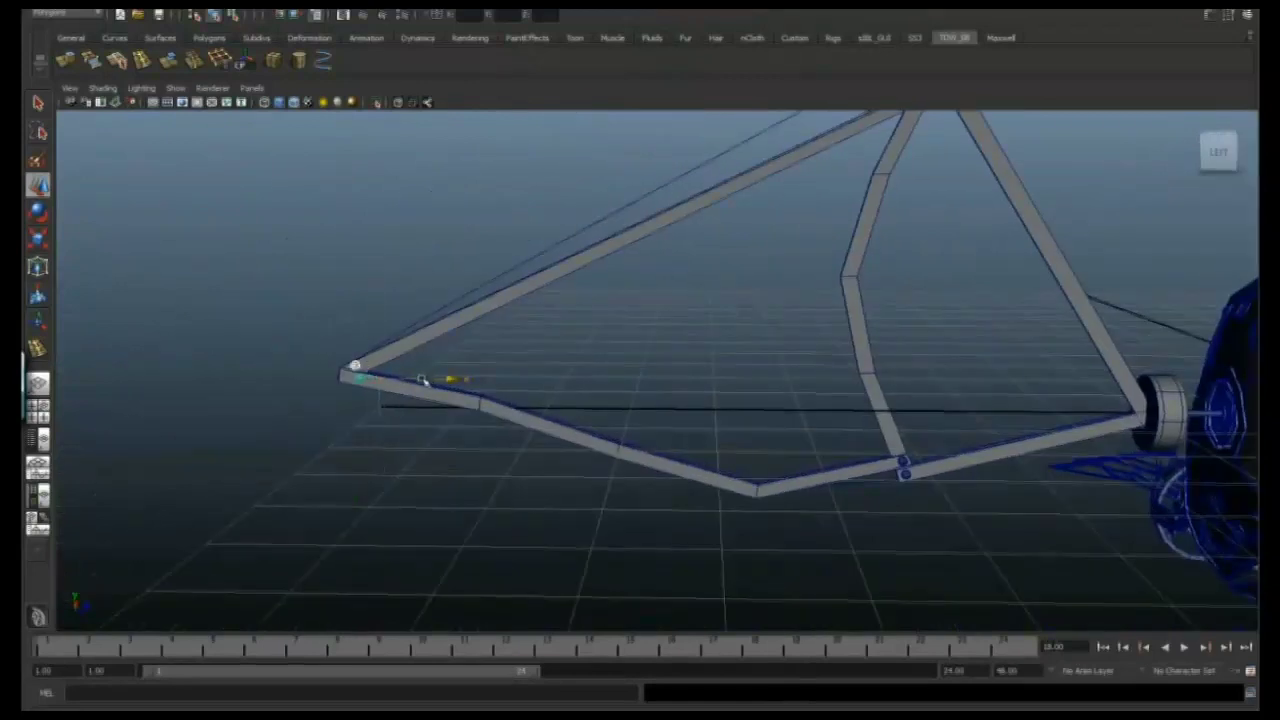
# Position the second rivet on the upper strut at the wing tip joint.
pyautogui.press('f')
pyautogui.scroll(-10, 645, 270)
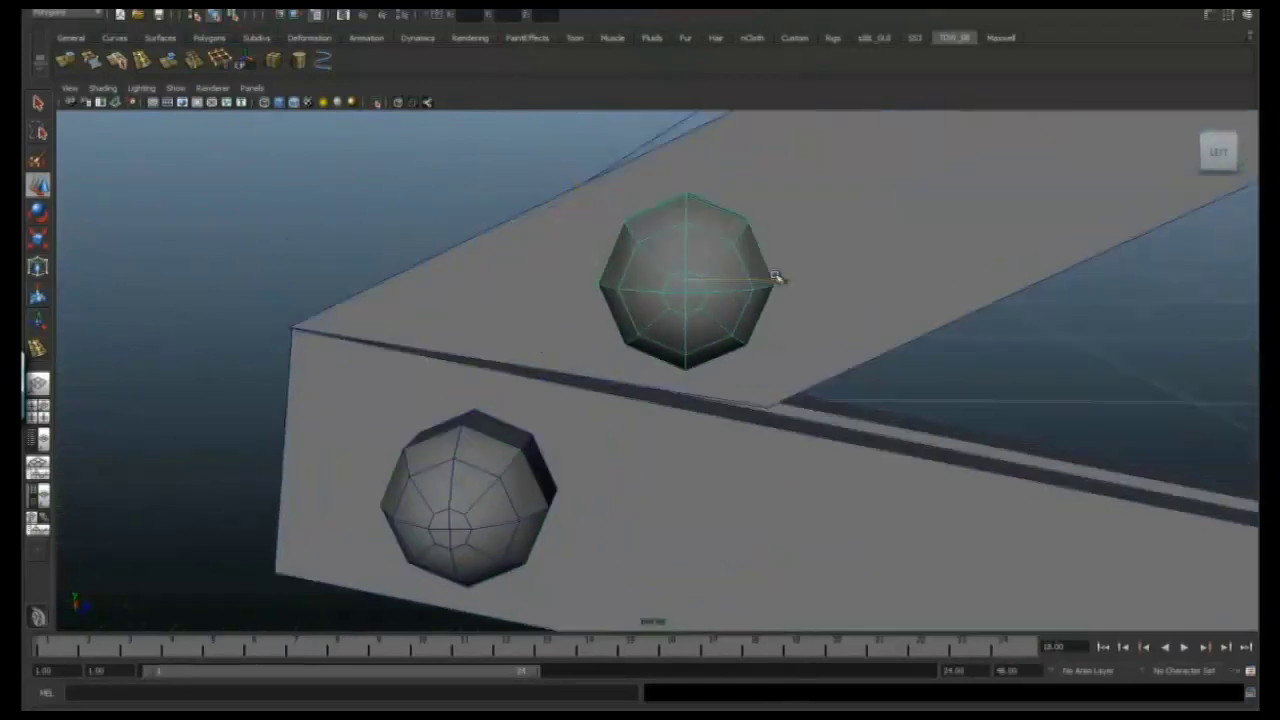
pyautogui.scroll(4, 827, 389)
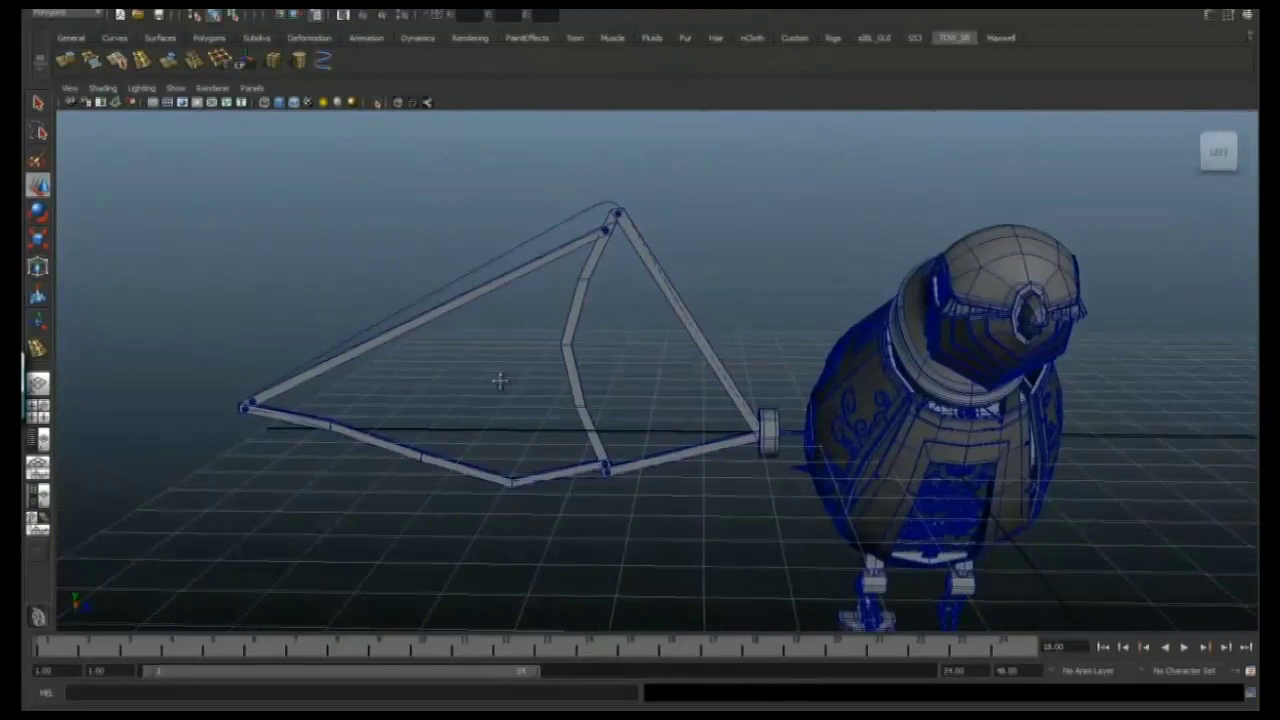
# Switch to the side view and draw scroll-shaped curves with spiral ends inside the inner wing panel.
pyautogui.keyDown('alt'); pyautogui.moveTo(500, 381); pyautogui.dragTo(669, 403); pyautogui.keyUp('alt')
pyautogui.scroll(5, 666, 443)
pyautogui.keyDown('alt'); pyautogui.moveTo(390, 262); pyautogui.dragTo(407, 395); pyautogui.keyUp('alt')
pyautogui.click(252, 88)
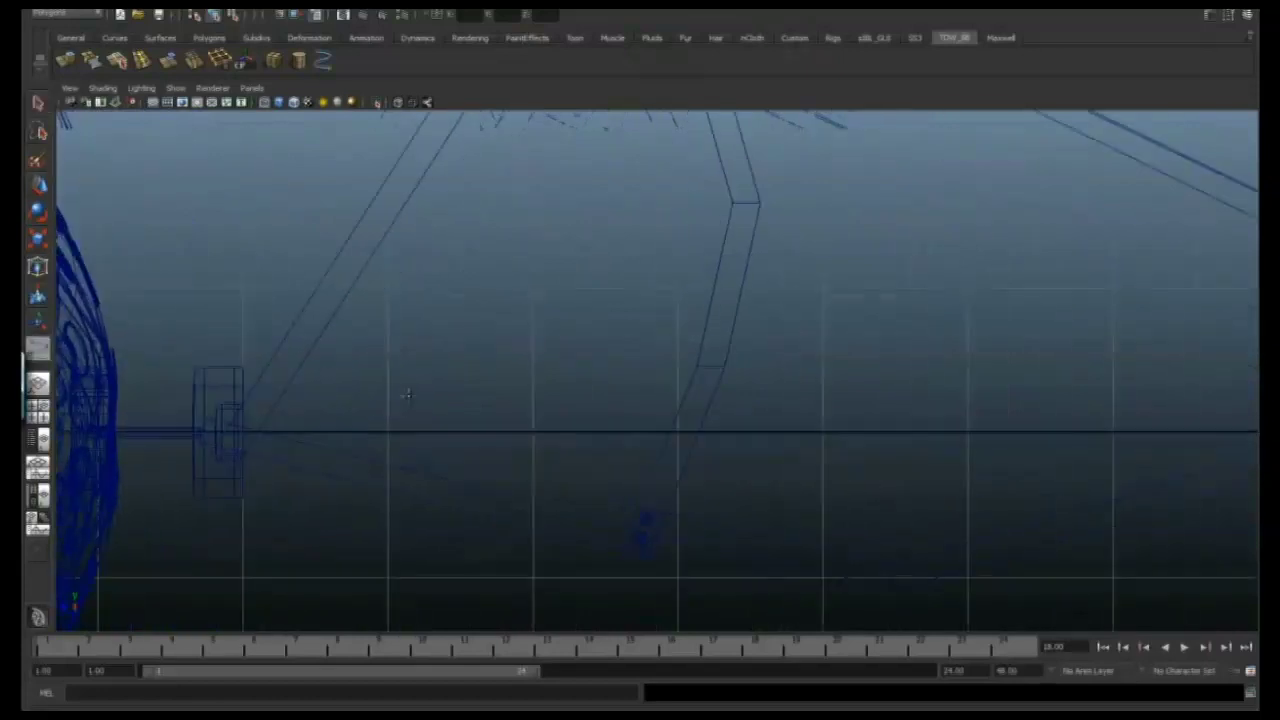
pyautogui.keyDown('alt'); pyautogui.moveTo(323, 294); pyautogui.dragTo(603, 393); pyautogui.keyUp('alt')
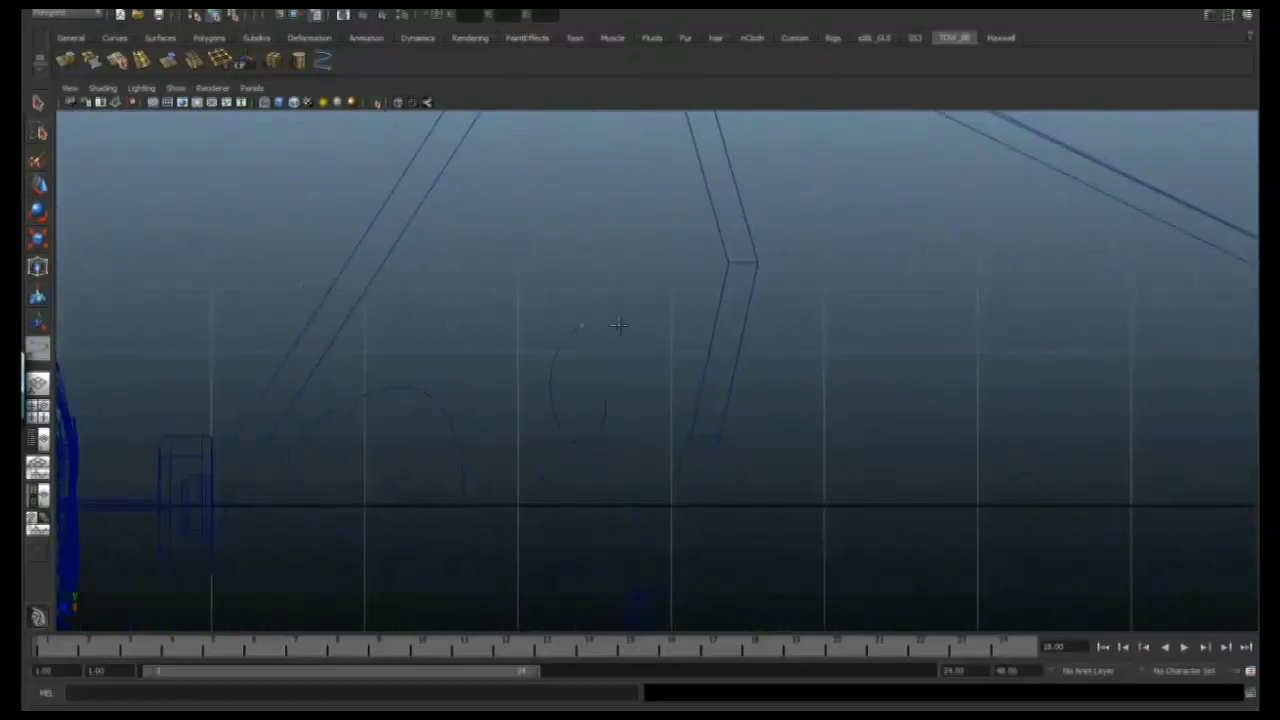
pyautogui.keyDown('alt'); pyautogui.moveTo(637, 298); pyautogui.dragTo(422, 327); pyautogui.keyUp('alt')
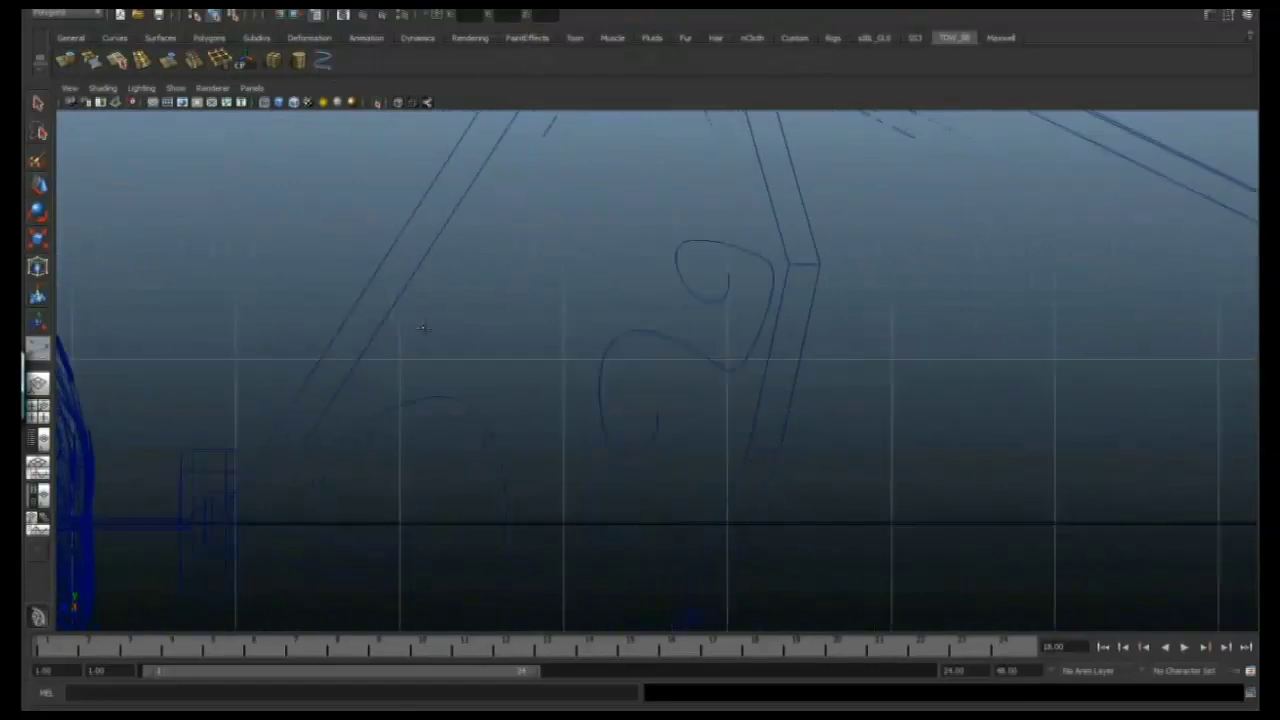
pyautogui.keyDown('alt'); pyautogui.moveTo(521, 218); pyautogui.dragTo(383, 350); pyautogui.keyUp('alt')
# Reshape the spiral near the wing hub and the S-bend of the lowest scroll curve by moving control vertices.
pyautogui.press('w')
pyautogui.moveTo(528, 407); pyautogui.dragTo(773, 297)
pyautogui.moveTo(609, 271); pyautogui.dragTo(620, 397)
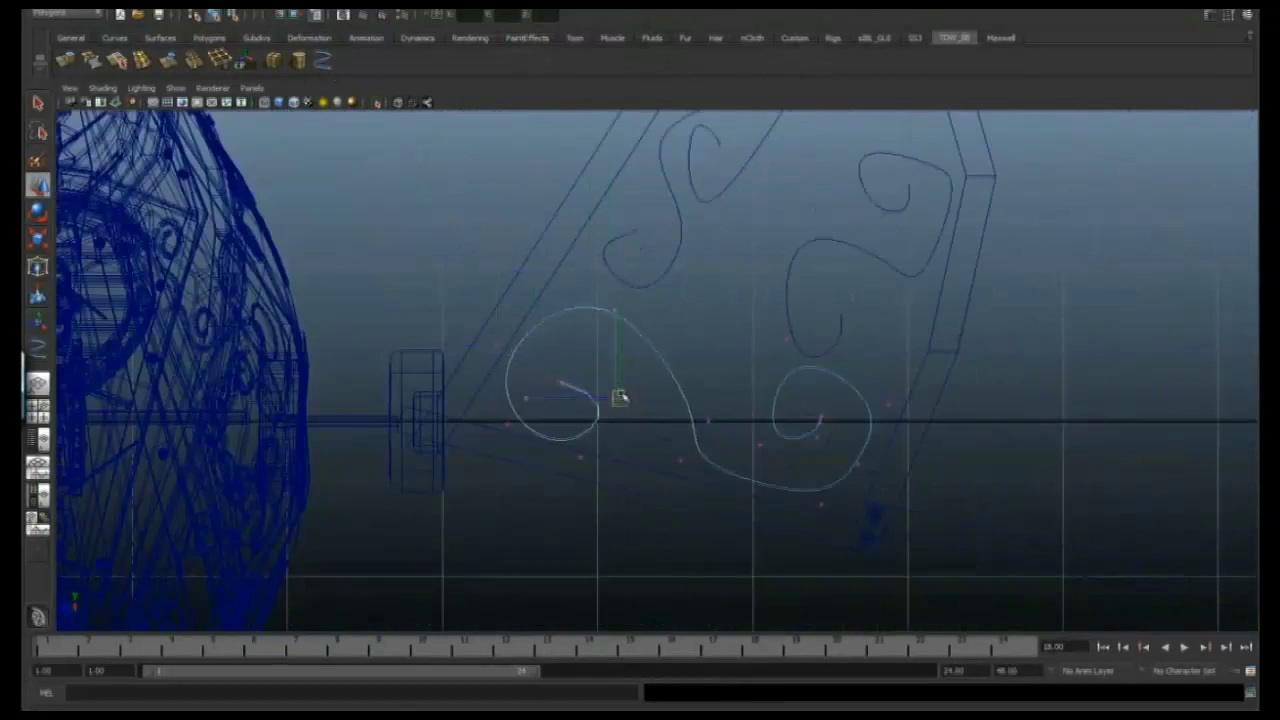
pyautogui.moveTo(708, 422); pyautogui.dragTo(674, 351)
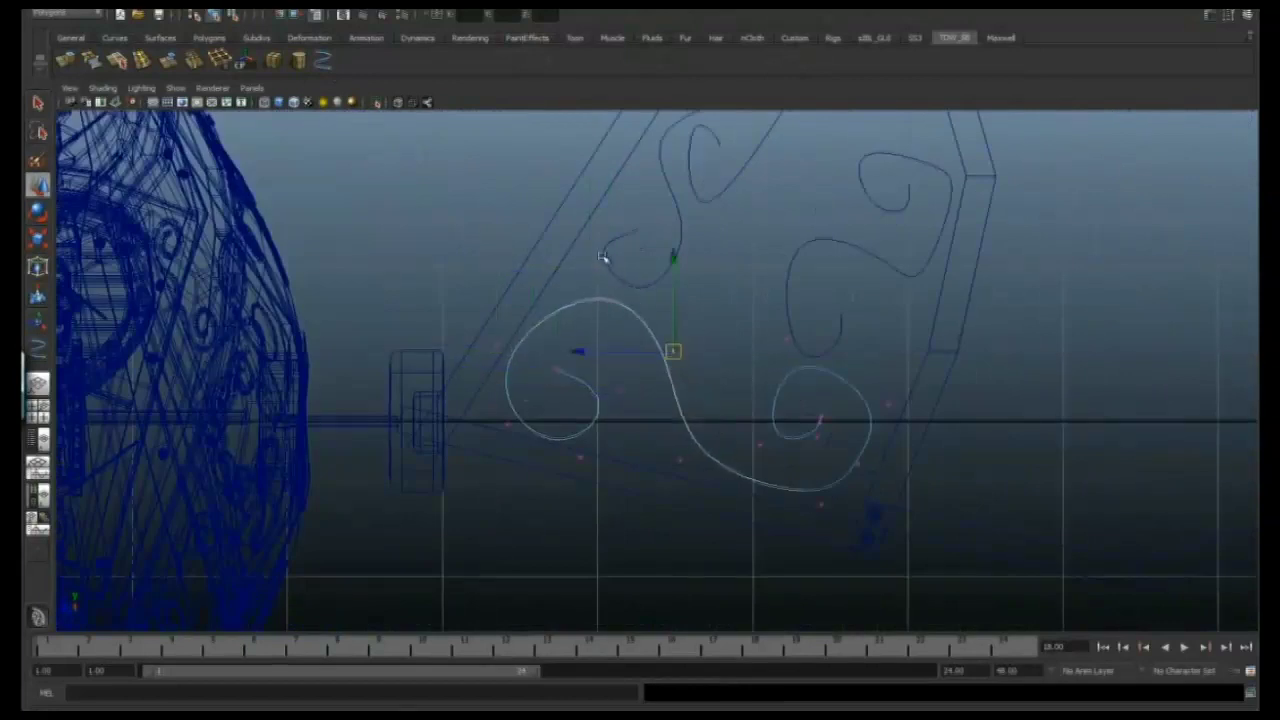
pyautogui.click(680, 459)
pyautogui.keyDown('alt'); pyautogui.moveTo(791, 491); pyautogui.dragTo(766, 466); pyautogui.keyUp('alt')
pyautogui.click(763, 495)
pyautogui.click(415, 408)
pyautogui.moveTo(413, 408); pyautogui.dragTo(594, 340)
# Round out the spiral of the lowest scroll curve nearest the upright strut by adjusting its control vertices.
pyautogui.click(753, 492)
pyautogui.click(800, 443)
pyautogui.moveTo(800, 443); pyautogui.dragTo(829, 343)
pyautogui.moveTo(679, 283); pyautogui.dragTo(762, 390)
pyautogui.click(716, 269)
pyautogui.scroll(1, 806, 380)
pyautogui.click(812, 448)
pyautogui.keyDown('alt'); pyautogui.moveTo(818, 456); pyautogui.dragTo(890, 512, button='middle'); pyautogui.keyUp('alt')
pyautogui.click(348, 416)
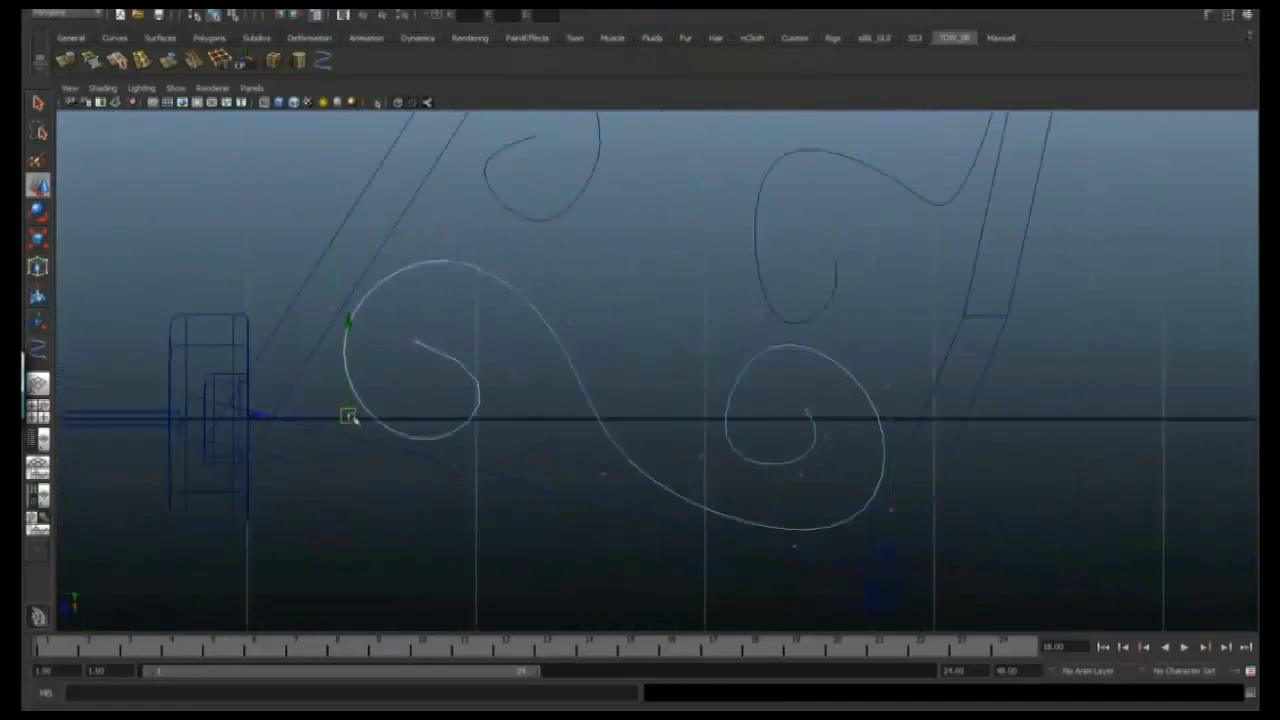
# Smooth the other scroll curves between the two inner struts by moving their control vertices.
pyautogui.scroll(2, 566, 437)
pyautogui.rightClick(694, 386)
pyautogui.scroll(2, 623, 271)
pyautogui.click(703, 380)
pyautogui.moveTo(703, 380); pyautogui.dragTo(761, 376)
pyautogui.click(856, 372)
pyautogui.moveTo(800, 160); pyautogui.dragTo(853, 345)
pyautogui.click(731, 283)
pyautogui.moveTo(731, 283); pyautogui.dragTo(678, 426)
pyautogui.keyDown('alt'); pyautogui.moveTo(688, 358); pyautogui.dragTo(689, 400, button='middle'); pyautogui.keyUp('alt')
pyautogui.moveTo(689, 400); pyautogui.dragTo(564, 300)
pyautogui.moveTo(806, 316); pyautogui.dragTo(711, 386)
pyautogui.keyDown('alt'); pyautogui.moveTo(711, 386); pyautogui.dragTo(603, 397, button='right'); pyautogui.keyUp('alt')
pyautogui.moveTo(603, 397); pyautogui.dragTo(535, 257)
pyautogui.click(615, 265)
# Draw a double-scroll curve below the wing's peak and smooth the bend leading into its lower spiral.
pyautogui.keyDown('alt'); pyautogui.moveTo(629, 254); pyautogui.dragTo(729, 380); pyautogui.keyUp('alt')
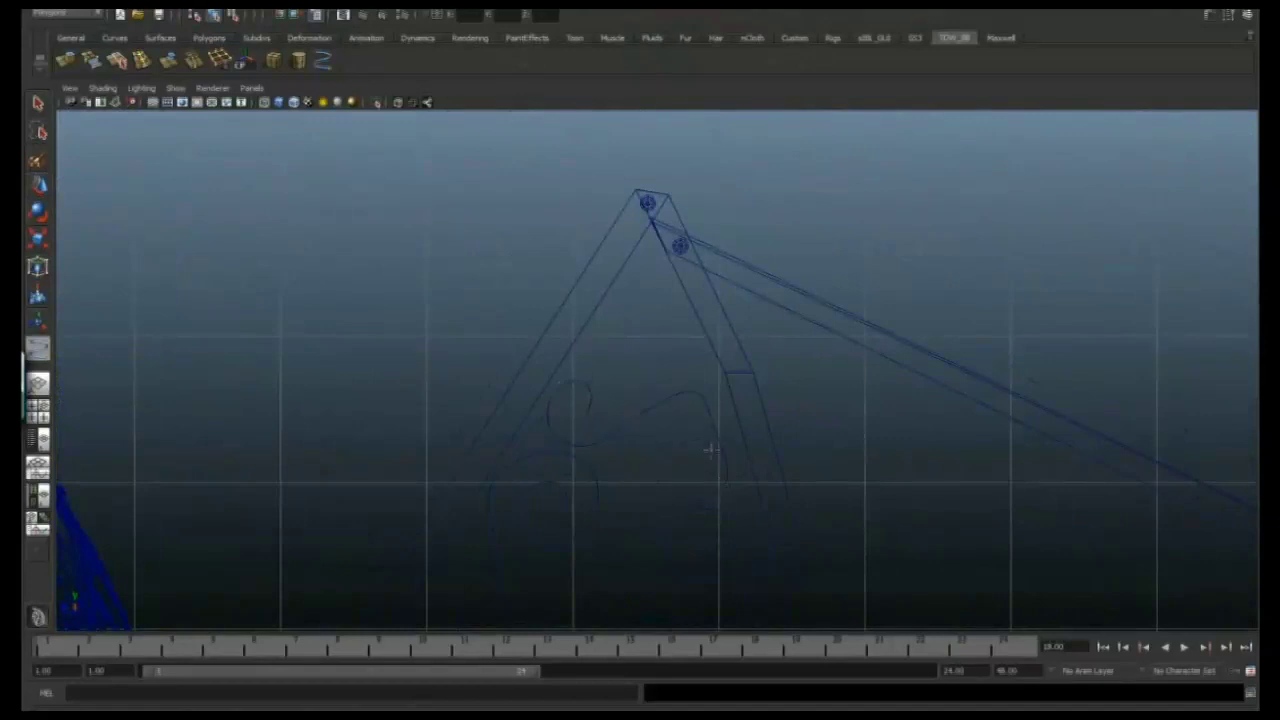
pyautogui.press('w')
pyautogui.click(680, 397)
pyautogui.press('f')
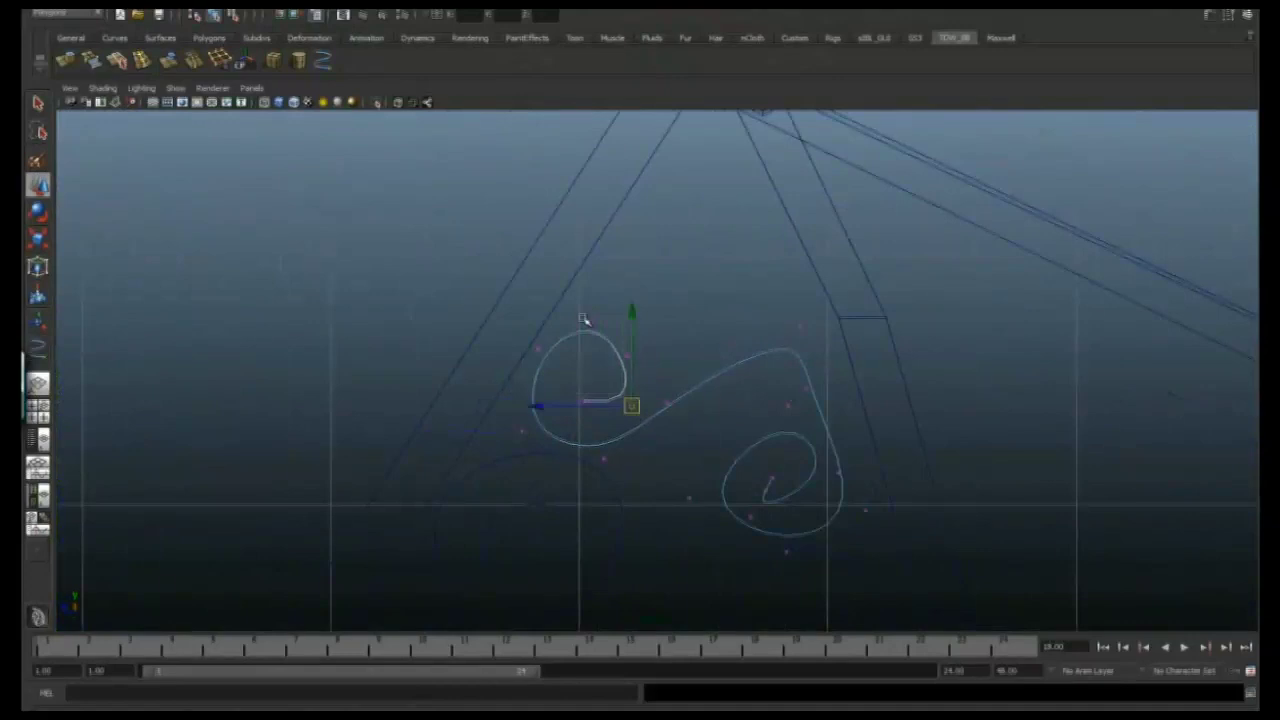
pyautogui.click(766, 334)
pyautogui.moveTo(783, 391); pyautogui.dragTo(829, 380)
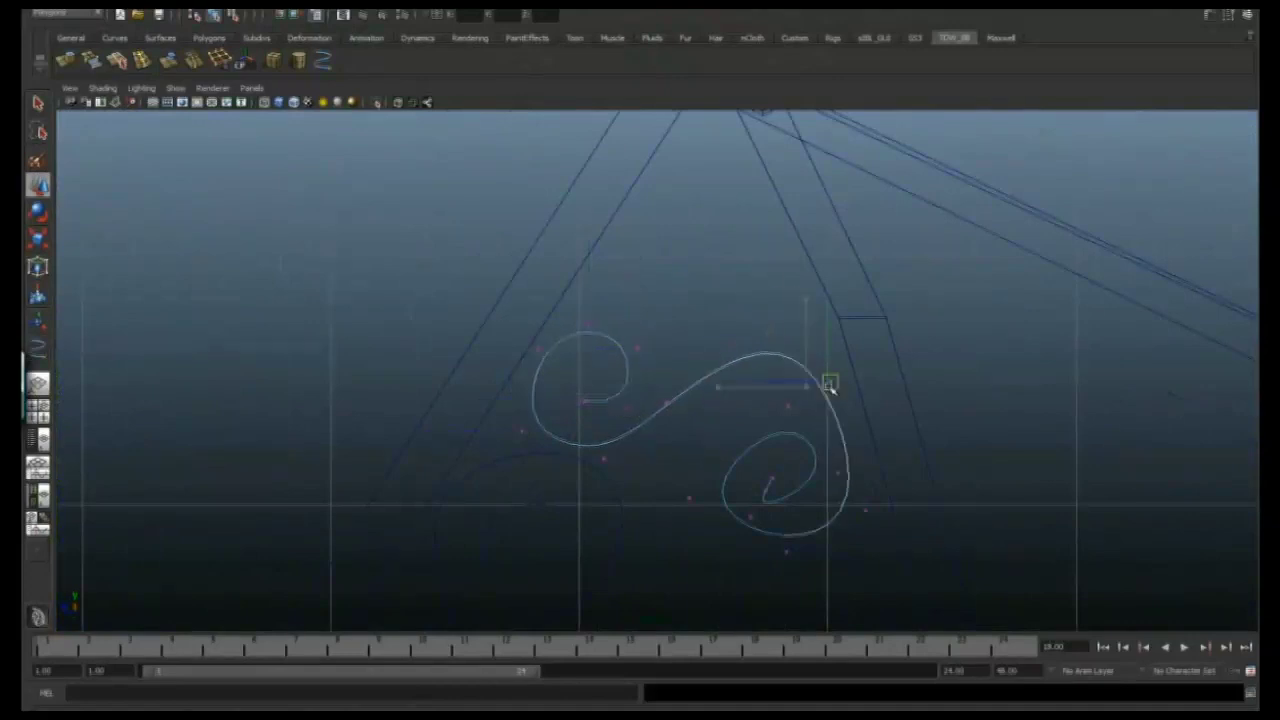
pyautogui.click(866, 511)
pyautogui.click(786, 551)
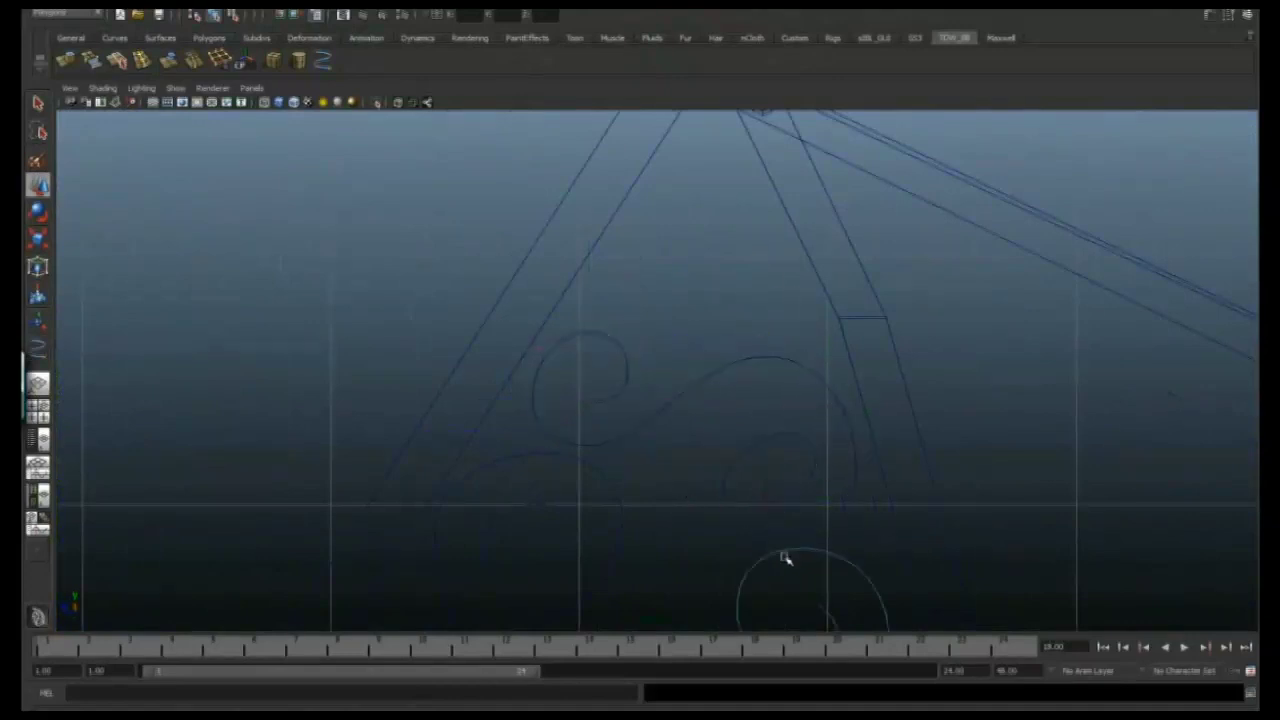
# Refine the lower spiral of the double-scroll curve beside the upright strut by moving its control vertices.
pyautogui.click(695, 501)
pyautogui.click(772, 384)
pyautogui.click(842, 460)
pyautogui.click(795, 520)
pyautogui.click(700, 505)
pyautogui.click(760, 386)
pyautogui.click(848, 445)
pyautogui.click(802, 519)
# Draw a single spiral curve low in the middle of the inner wing panel and round it by moving control vertices.
pyautogui.keyDown('alt'); pyautogui.moveTo(762, 500); pyautogui.dragTo(889, 423); pyautogui.keyUp('alt')
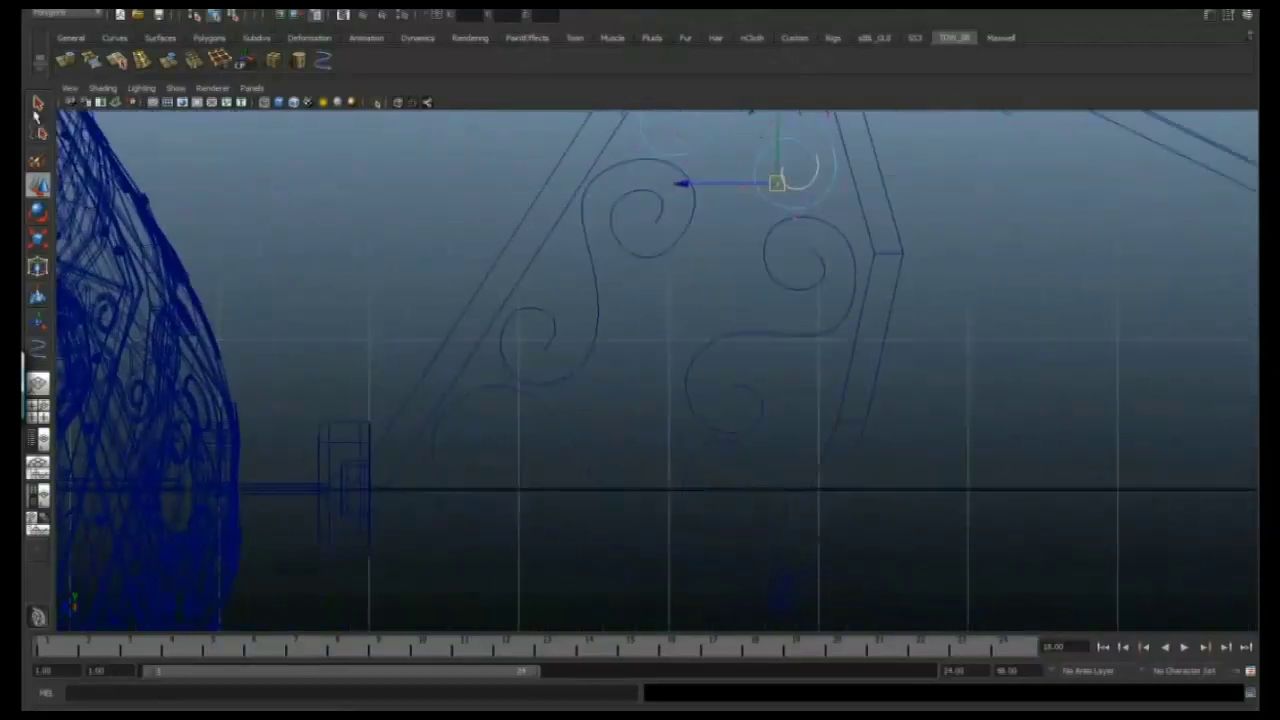
pyautogui.scroll(2, 463, 429)
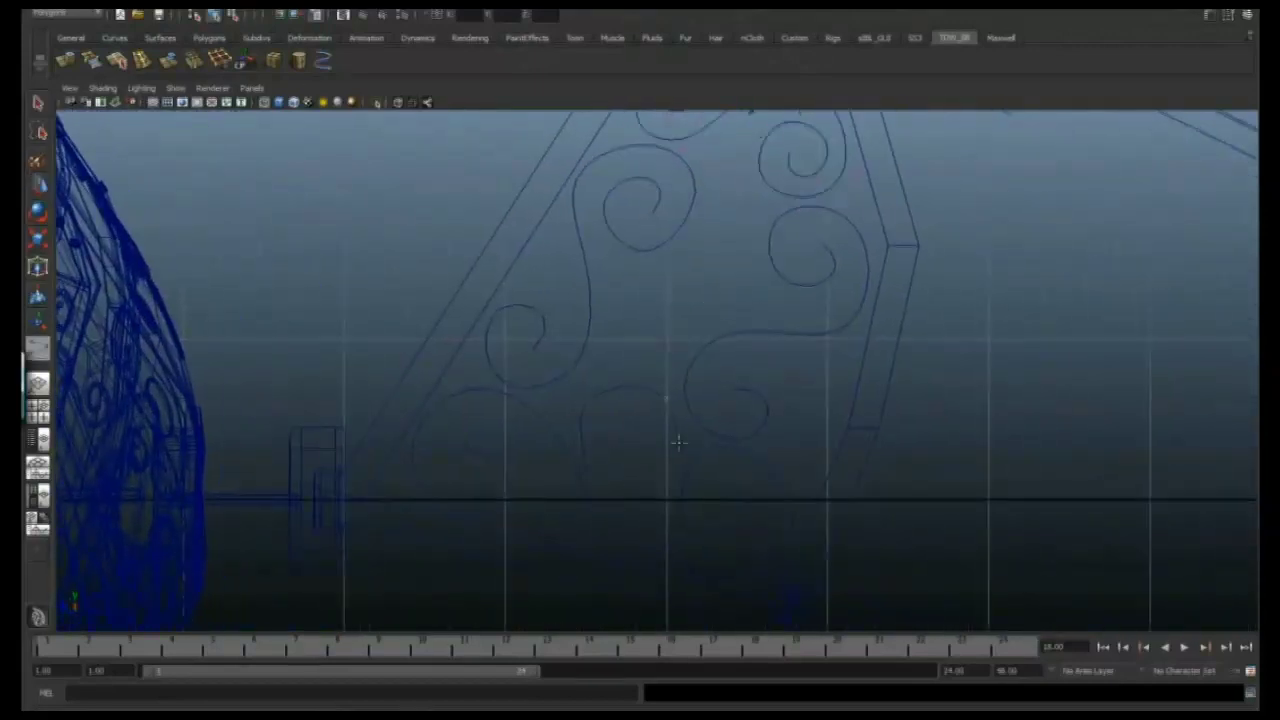
pyautogui.keyDown('alt'); pyautogui.moveTo(648, 450); pyautogui.dragTo(631, 371); pyautogui.keyUp('alt')
pyautogui.click(620, 368)
pyautogui.press('w')
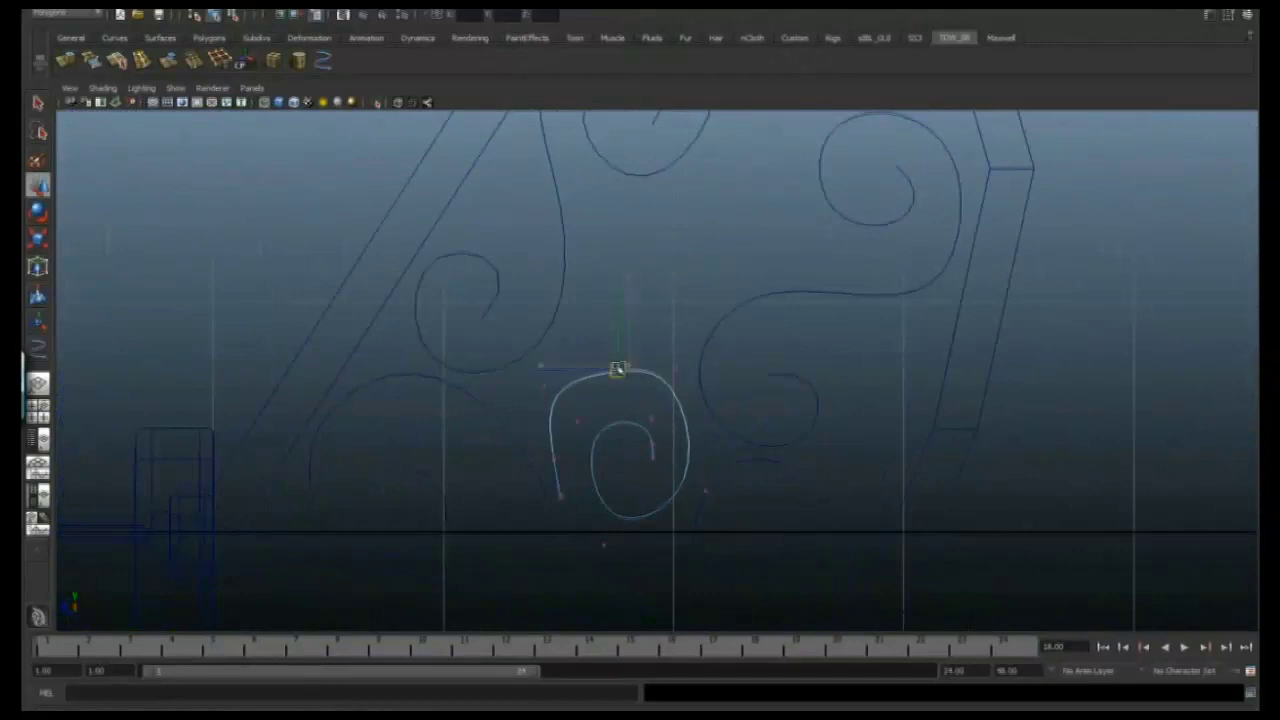
pyautogui.click(710, 491)
pyautogui.click(605, 540)
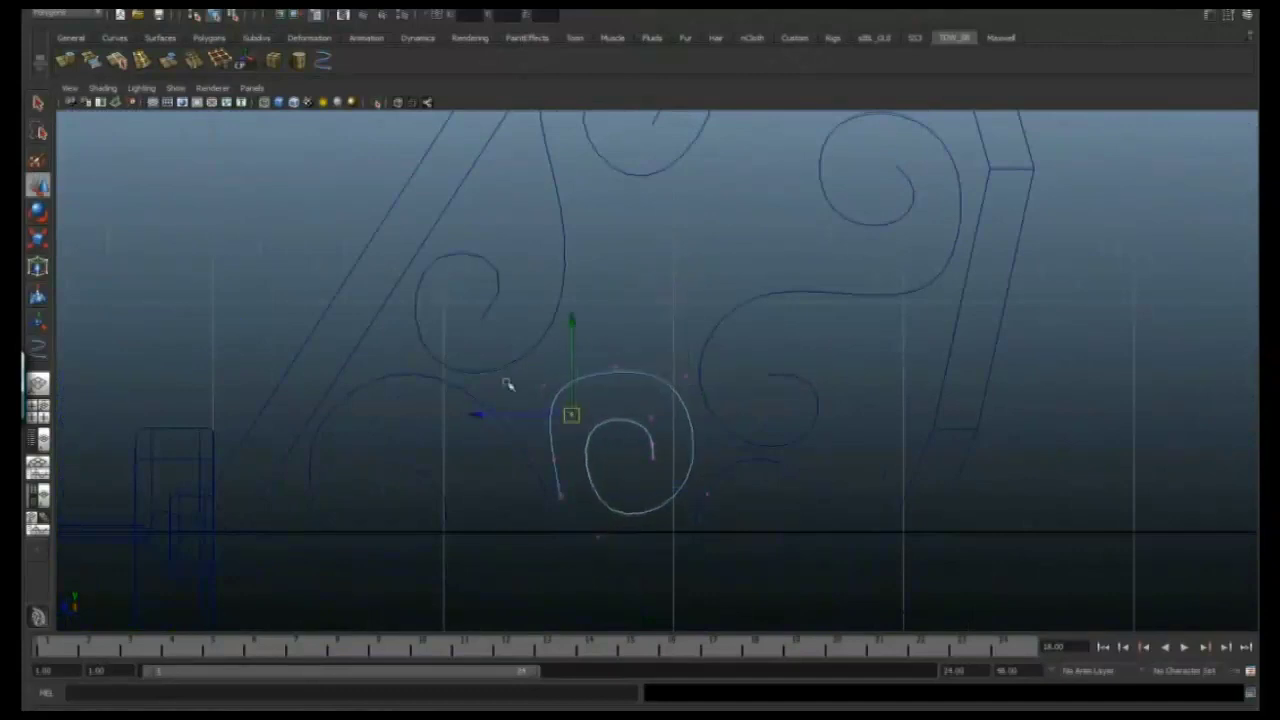
pyautogui.click(655, 405)
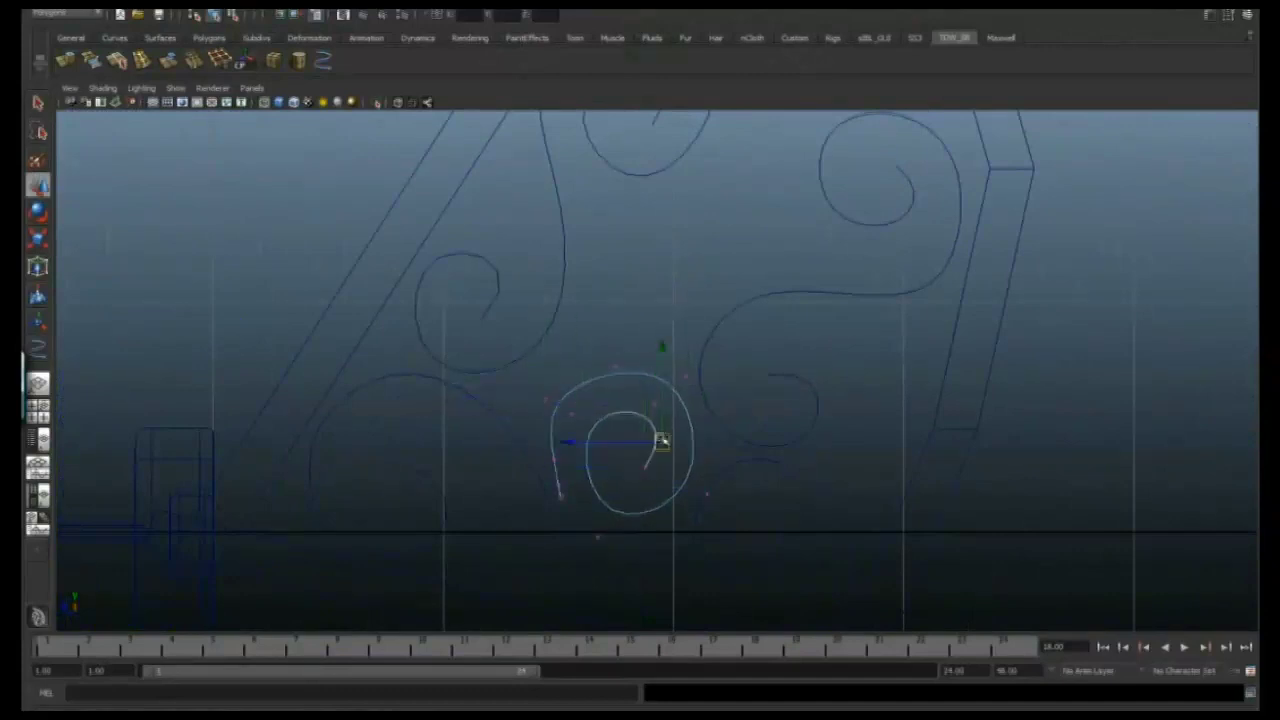
pyautogui.moveTo(651, 472); pyautogui.dragTo(598, 527)
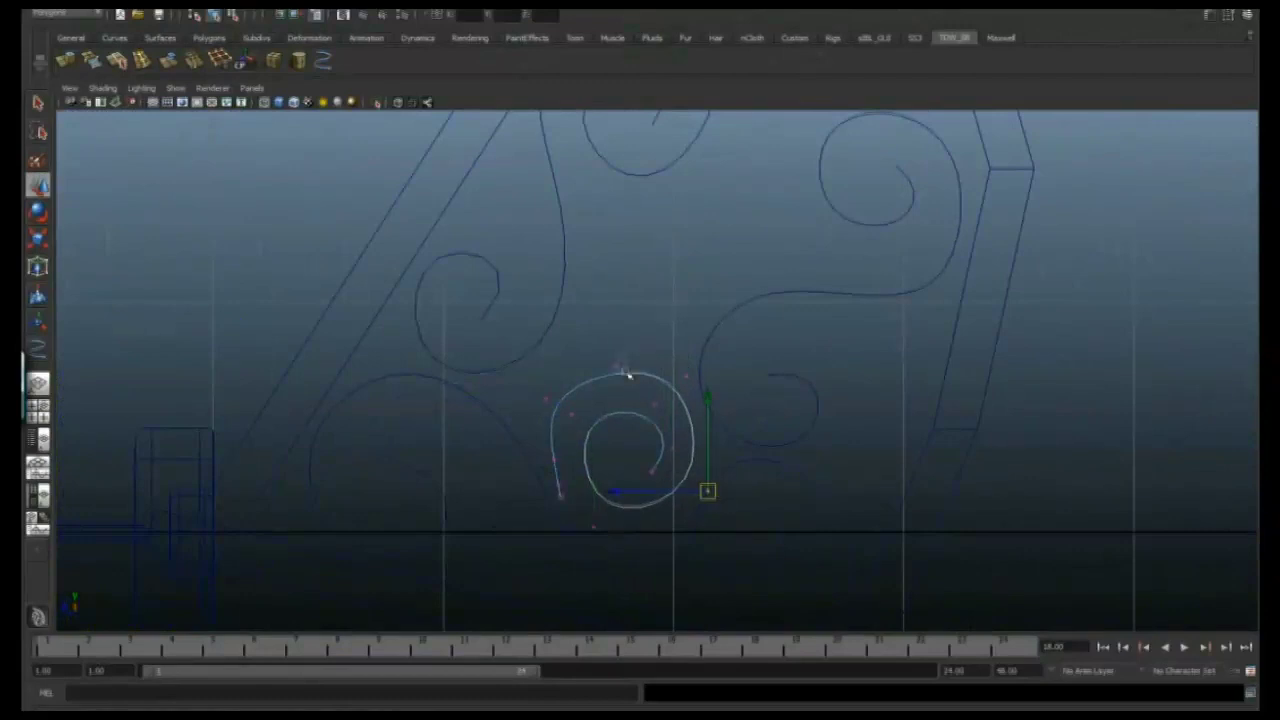
pyautogui.scroll(-8, 628, 374)
pyautogui.press('q')
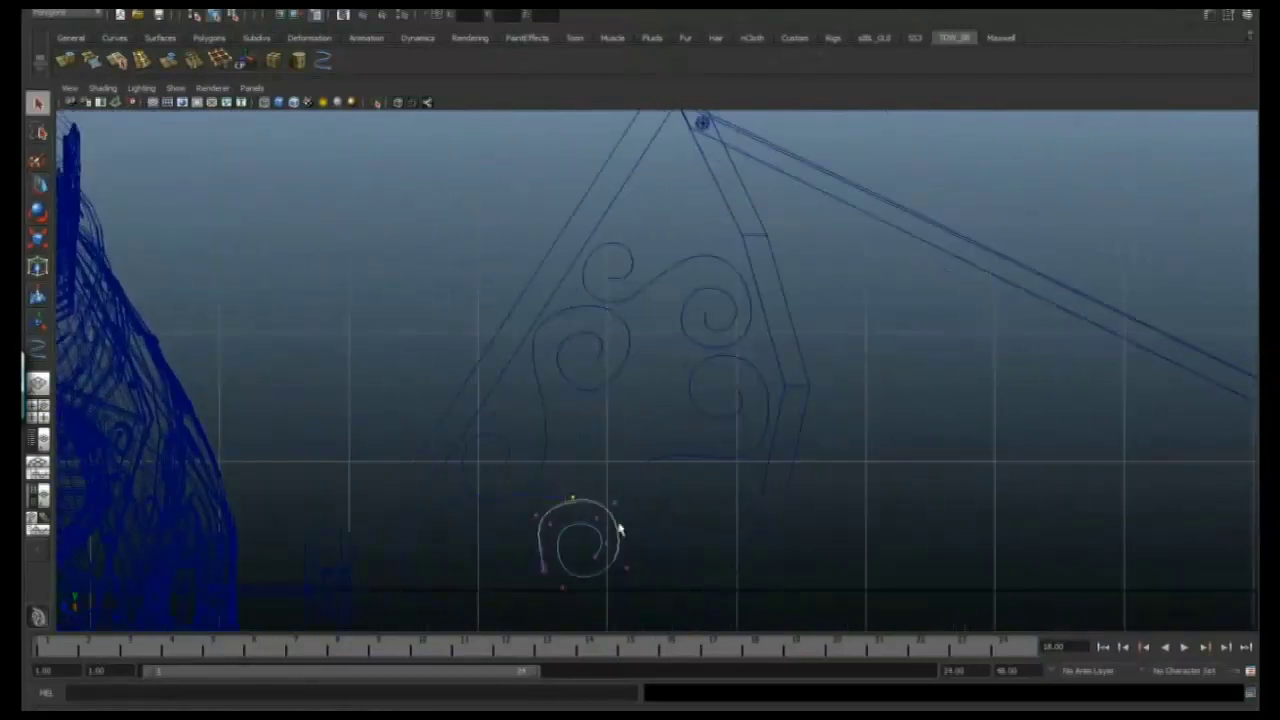
# Draw a spiral branching off the scroll beside the upright strut and move its control vertices to round it.
pyautogui.click(322, 62)
pyautogui.scroll(2, 654, 449)
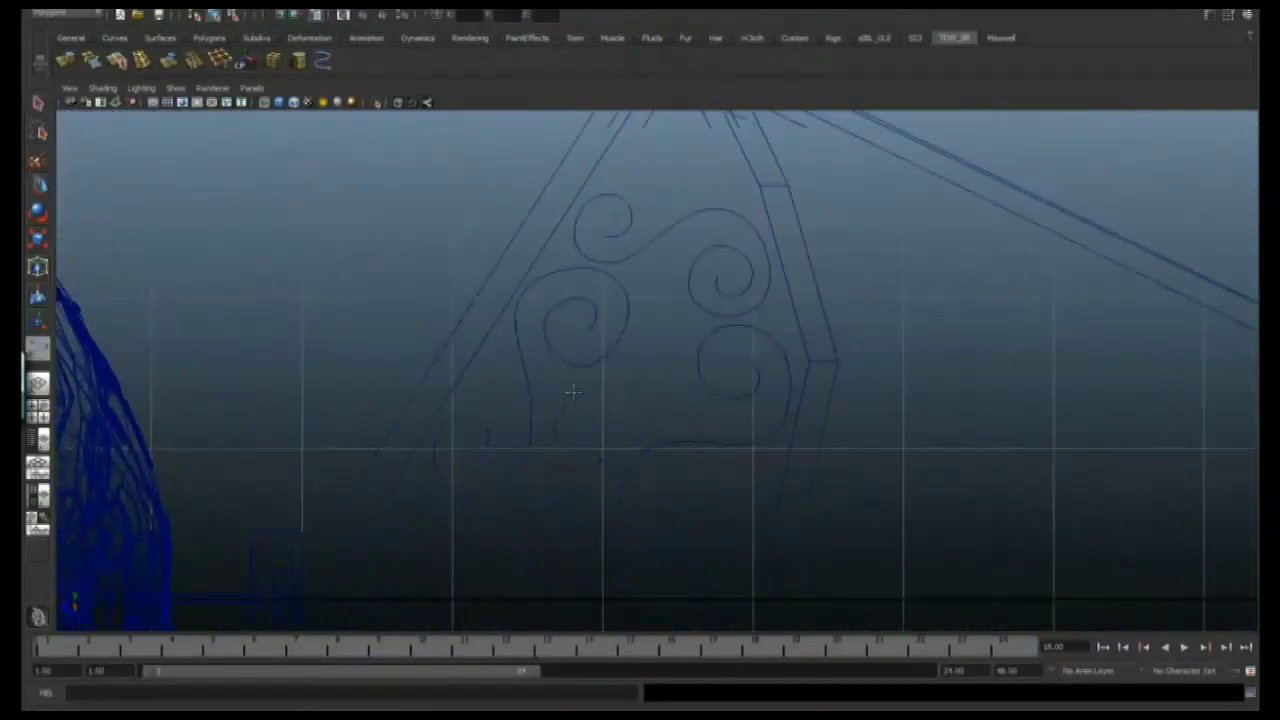
pyautogui.scroll(4, 600, 432)
pyautogui.press('w')
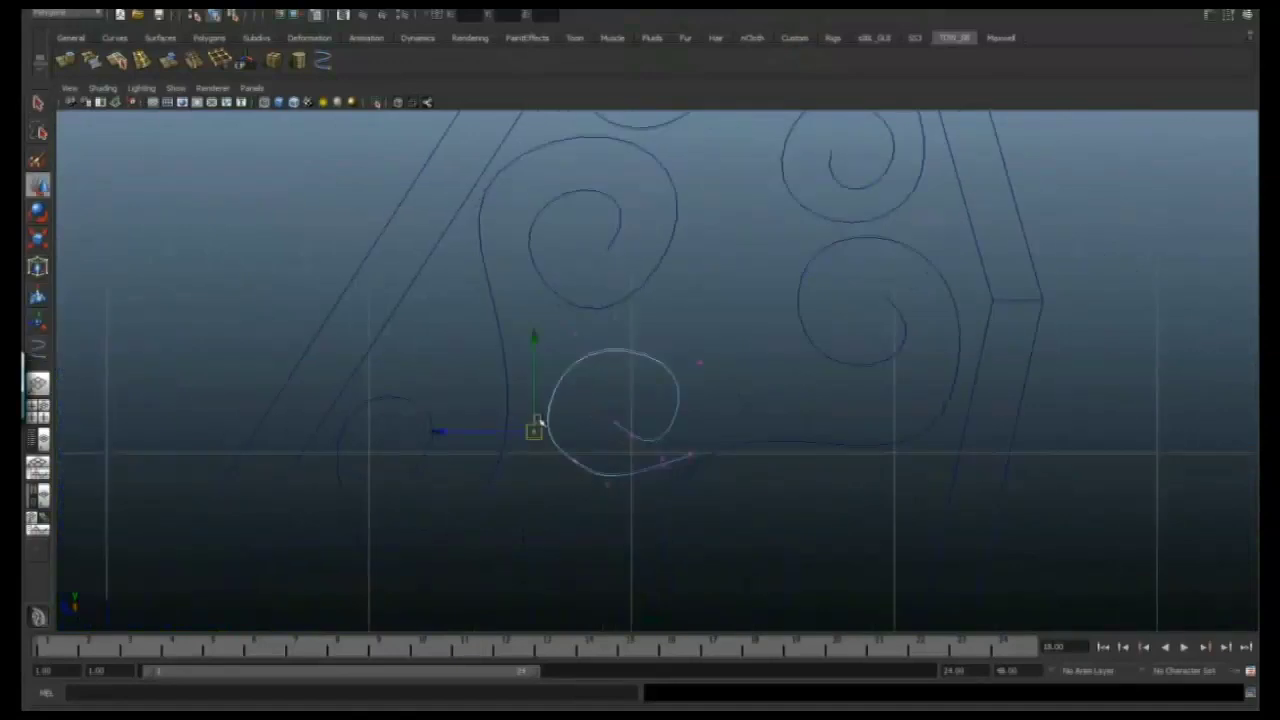
pyautogui.moveTo(699, 362); pyautogui.dragTo(701, 351)
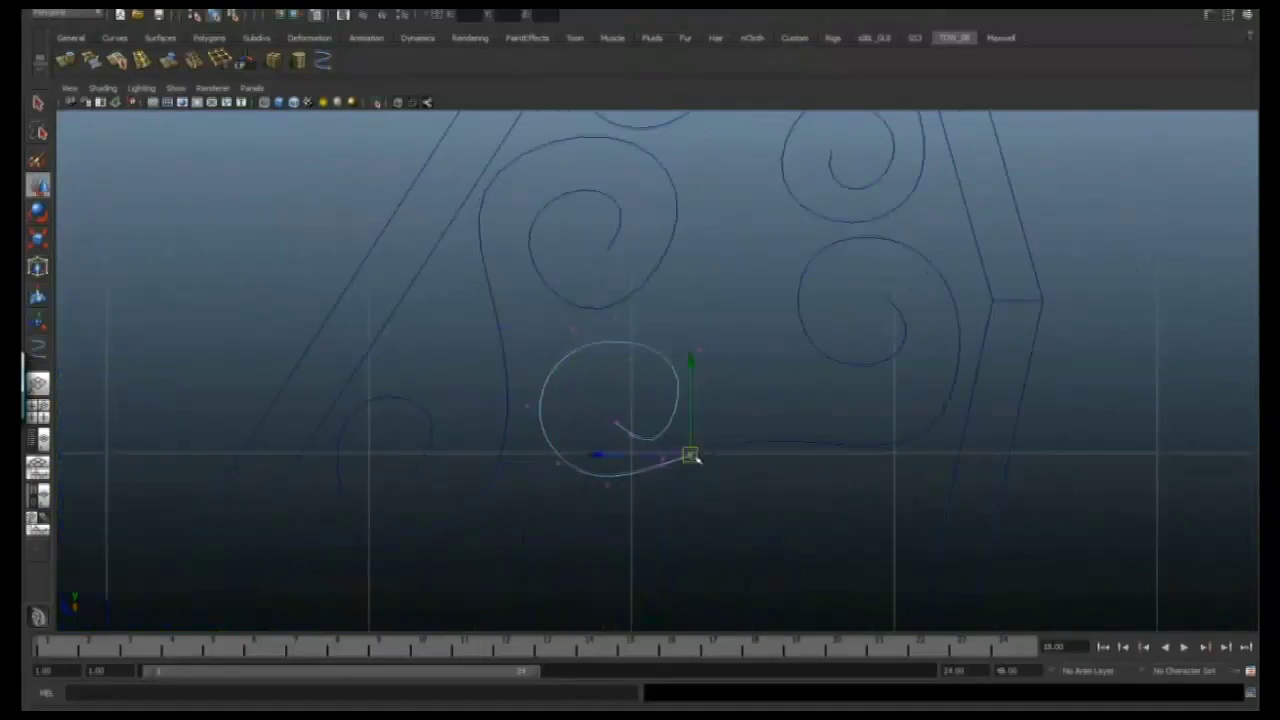
pyautogui.moveTo(617, 420); pyautogui.dragTo(682, 444, button='middle')
pyautogui.moveTo(701, 349); pyautogui.dragTo(697, 334)
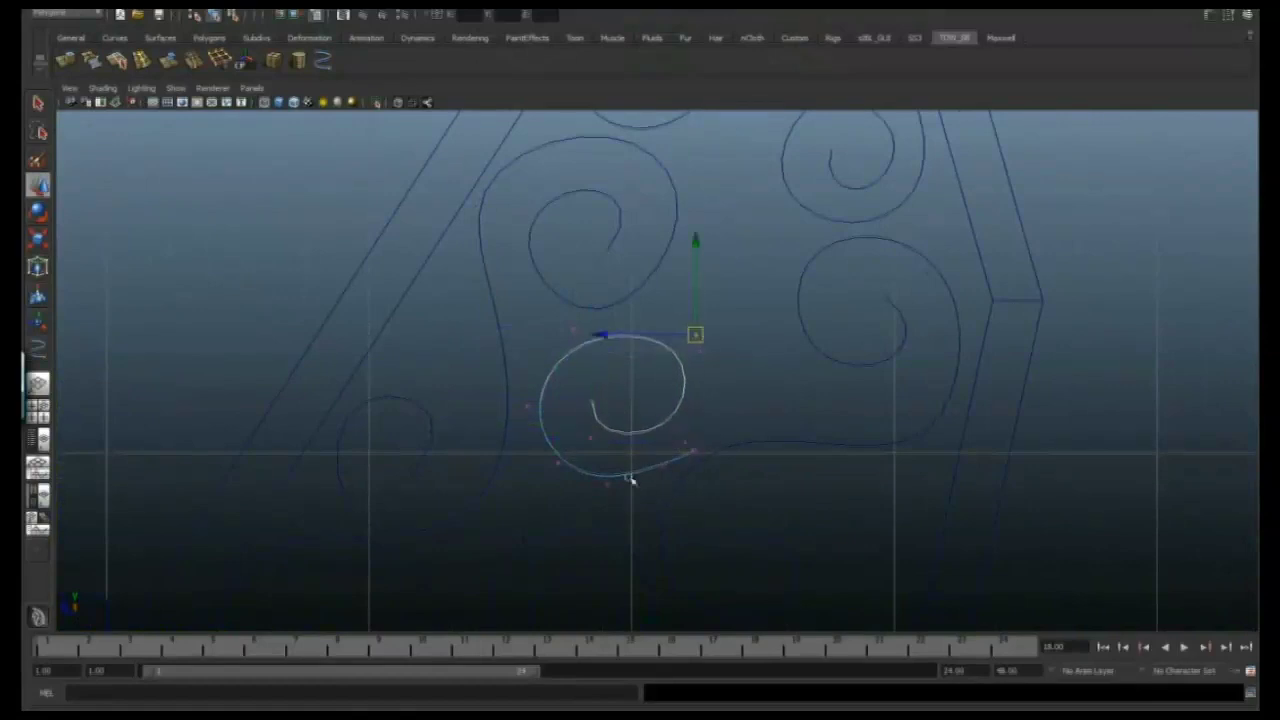
pyautogui.scroll(-5, 609, 487)
pyautogui.rightClick(600, 443)
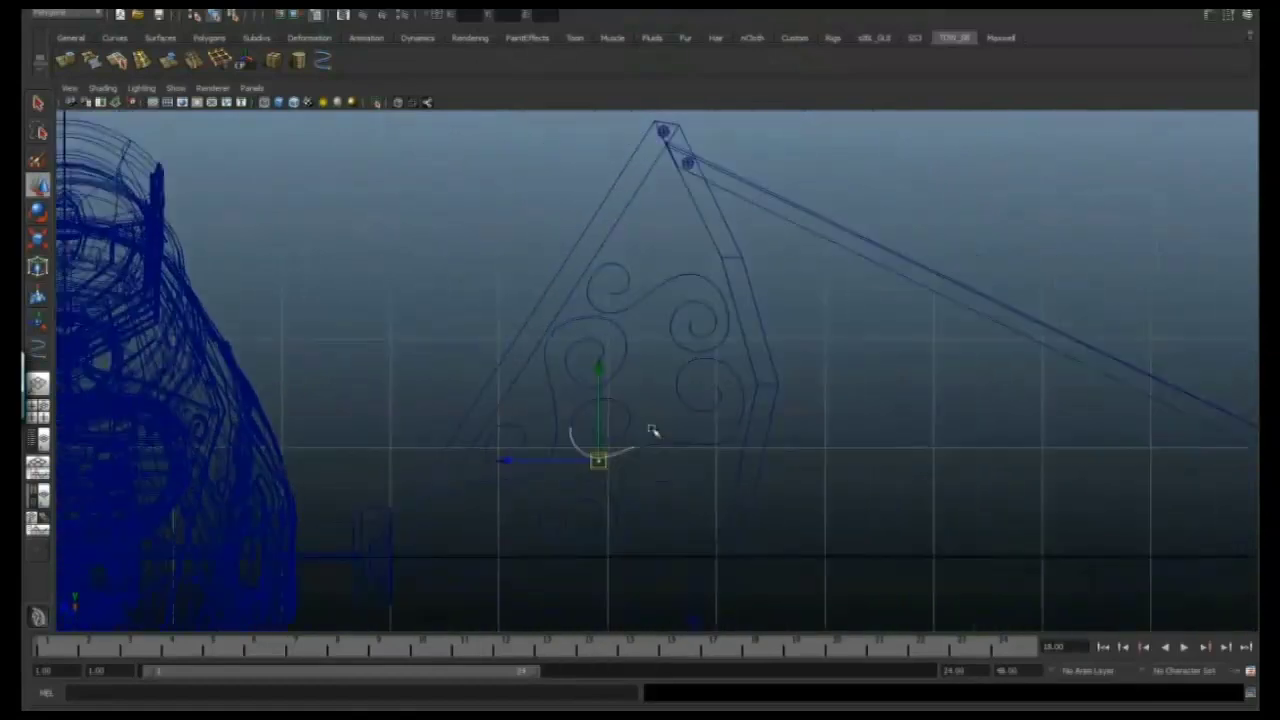
# Draw a spiral curve filling the space directly under the wing's peak and adjust its control vertices.
pyautogui.keyDown('alt'); pyautogui.moveTo(654, 434); pyautogui.dragTo(686, 561, button='middle'); pyautogui.keyUp('alt')
pyautogui.scroll(3, 630, 424)
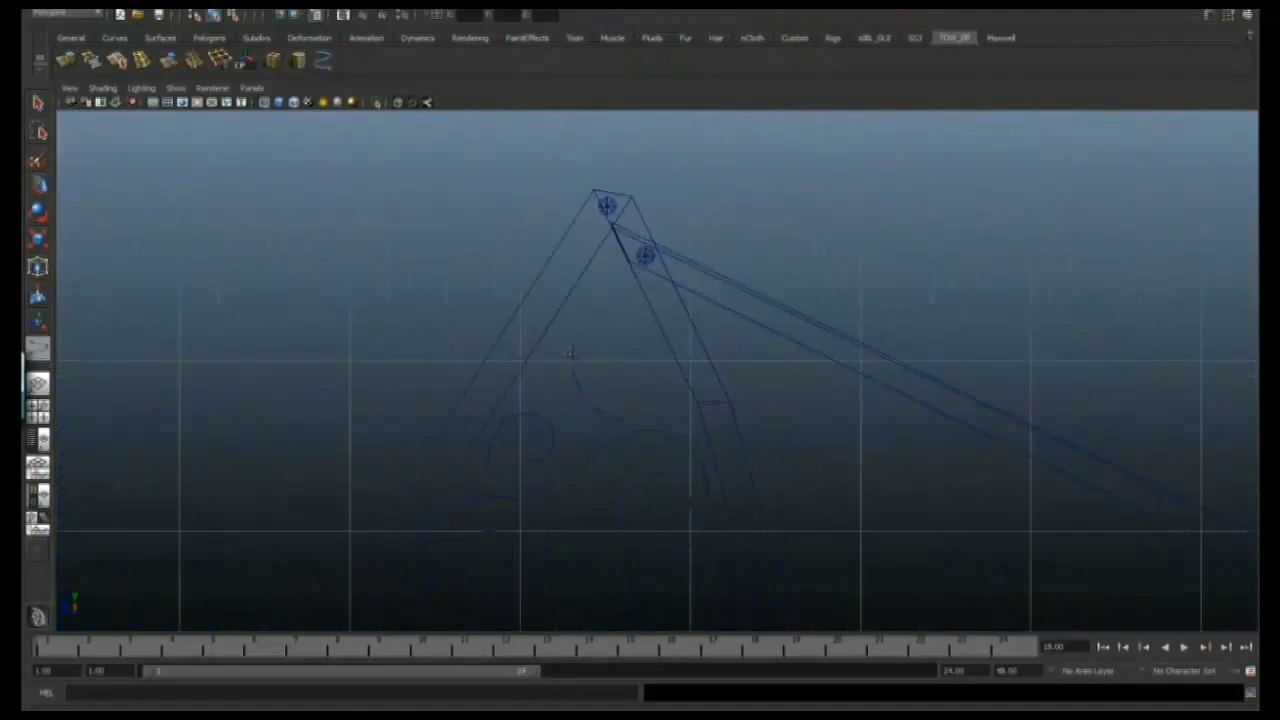
pyautogui.press('q')
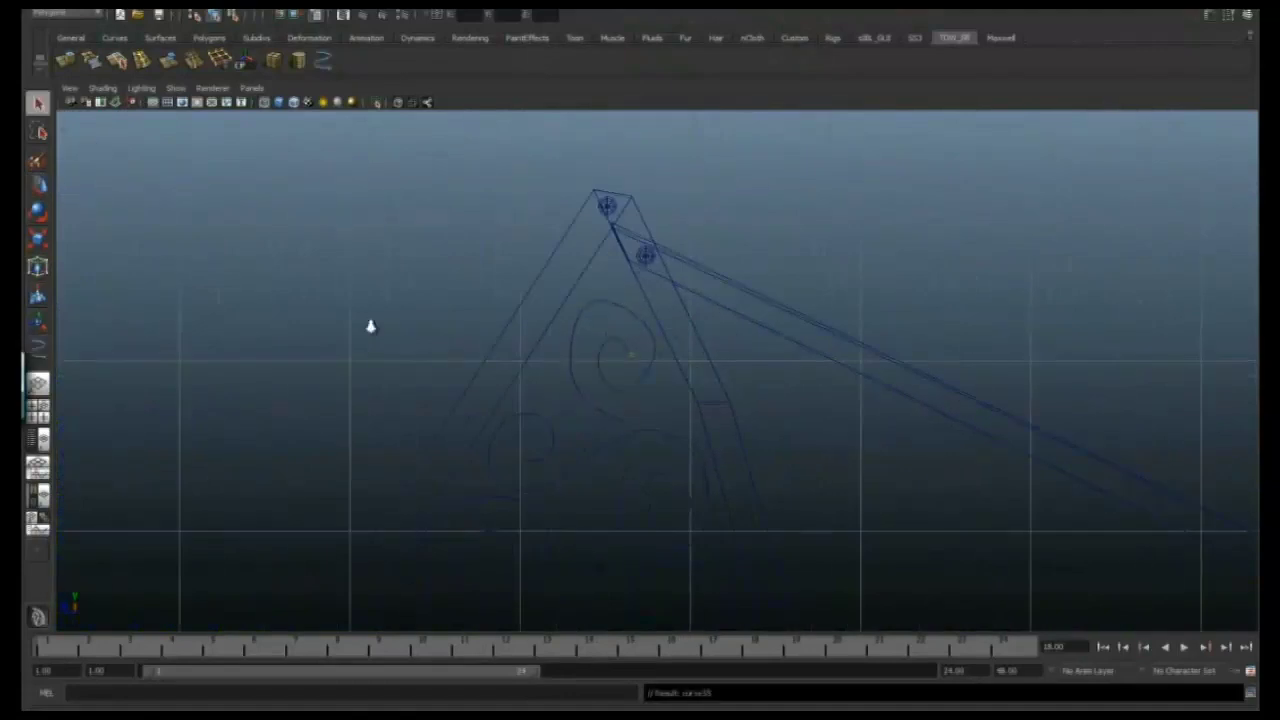
pyautogui.scroll(2, 450, 360)
pyautogui.click(545, 400)
pyautogui.press('w')
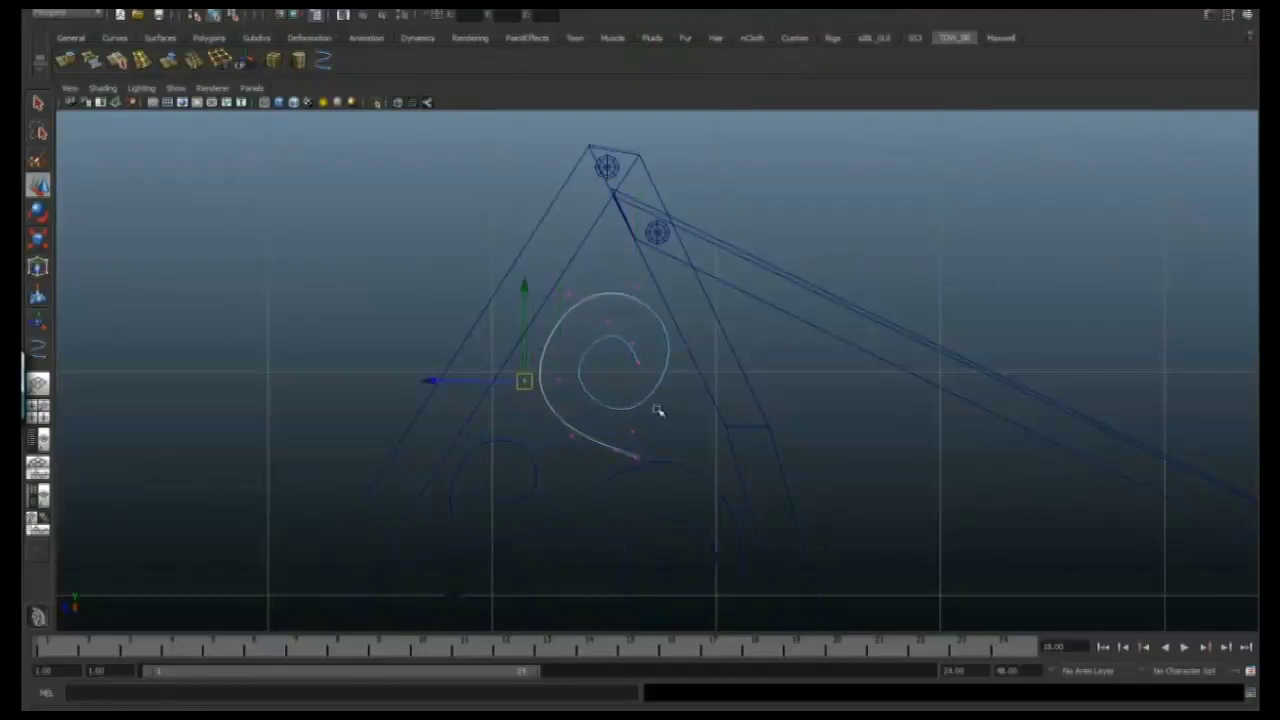
pyautogui.scroll(1, 700, 350)
pyautogui.moveTo(631, 277); pyautogui.dragTo(720, 298, button='right')
pyautogui.scroll(5, 577, 309)
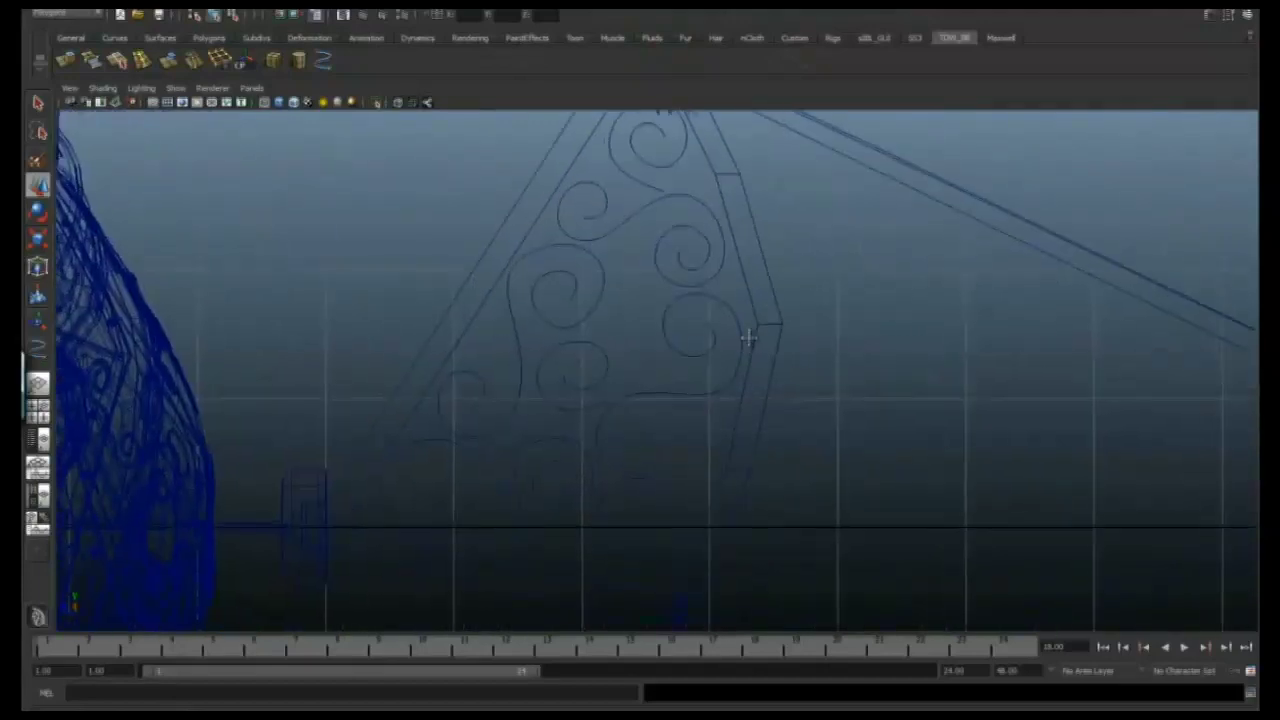
# Return to the perspective view, create a polygon plane and scale it down to a small square.
pyautogui.scroll(-5, 748, 338)
pyautogui.scroll(3, 697, 357)
pyautogui.keyDown('alt'); pyautogui.moveTo(685, 402); pyautogui.dragTo(650, 345); pyautogui.keyUp('alt')
pyautogui.scroll(4, 652, 343)
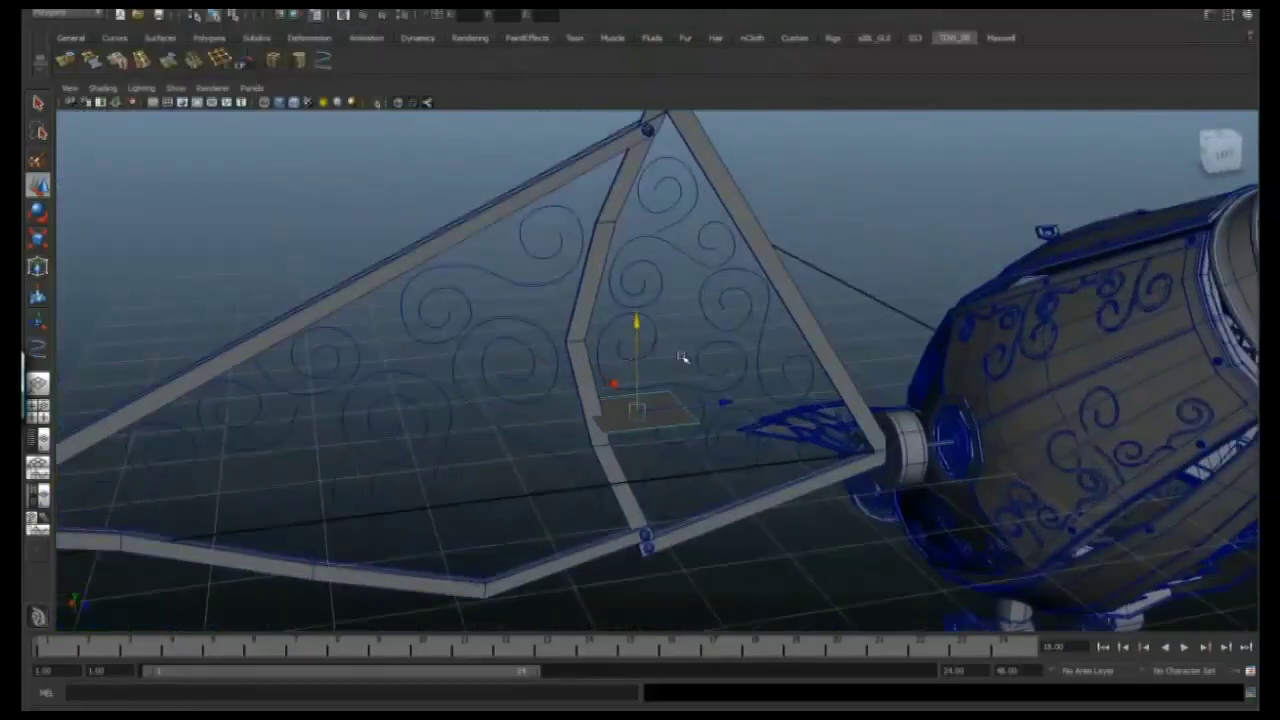
pyautogui.press('r')
pyautogui.scroll(5, 763, 383)
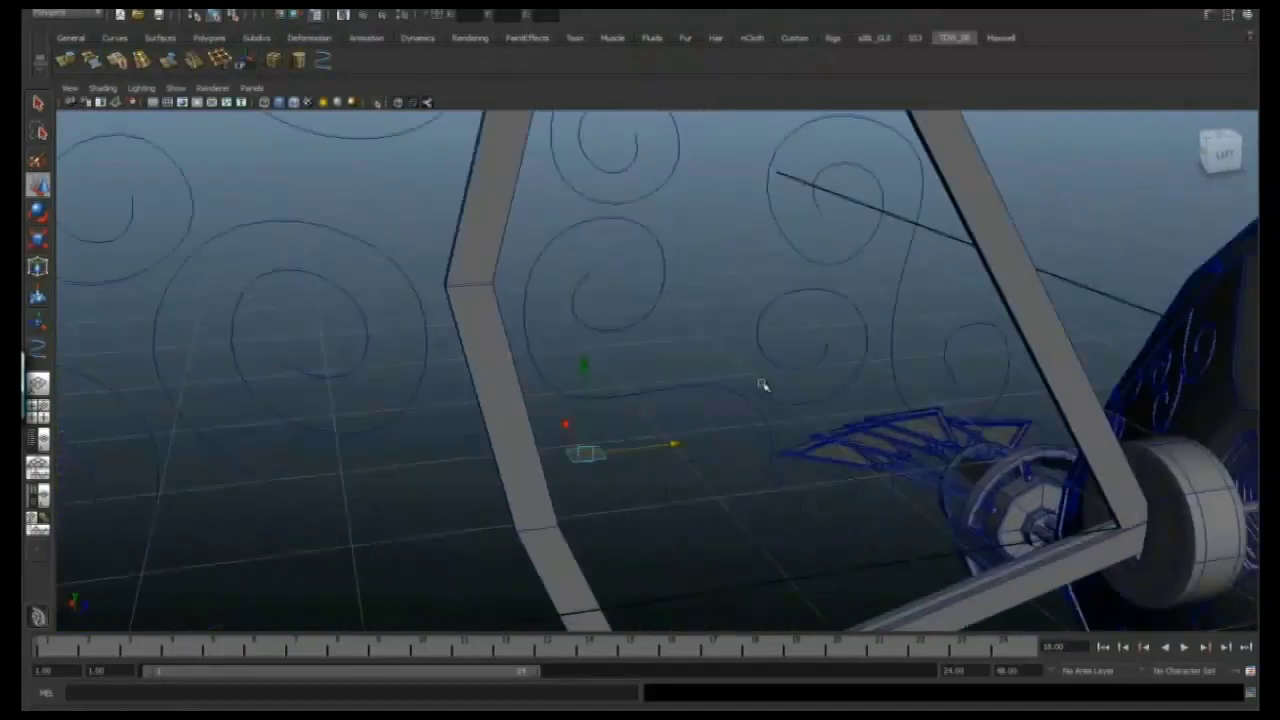
# Move the small plane to the end of a spiral and place copies at other curve ends in the inner panel.
pyautogui.press('w')
pyautogui.keyDown('alt'); pyautogui.moveTo(567, 424); pyautogui.dragTo(585, 358); pyautogui.keyUp('alt')
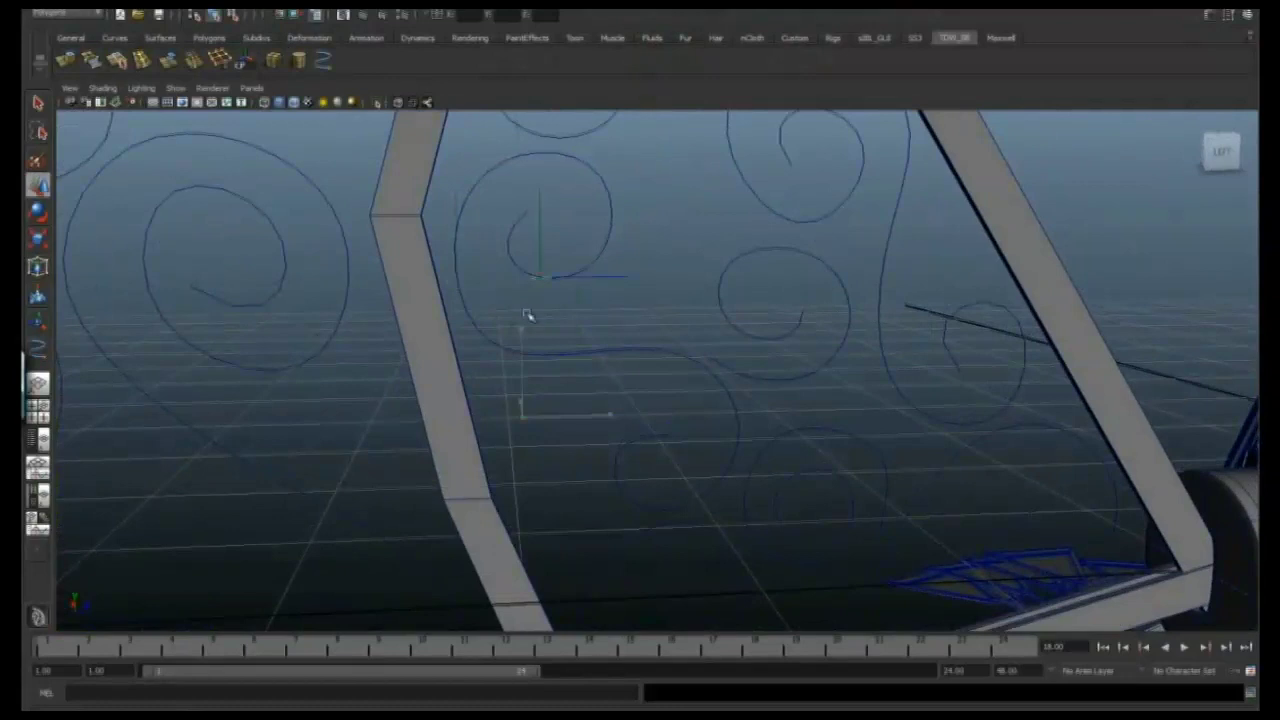
pyautogui.keyDown('alt'); pyautogui.moveTo(693, 440); pyautogui.dragTo(567, 324); pyautogui.keyUp('alt')
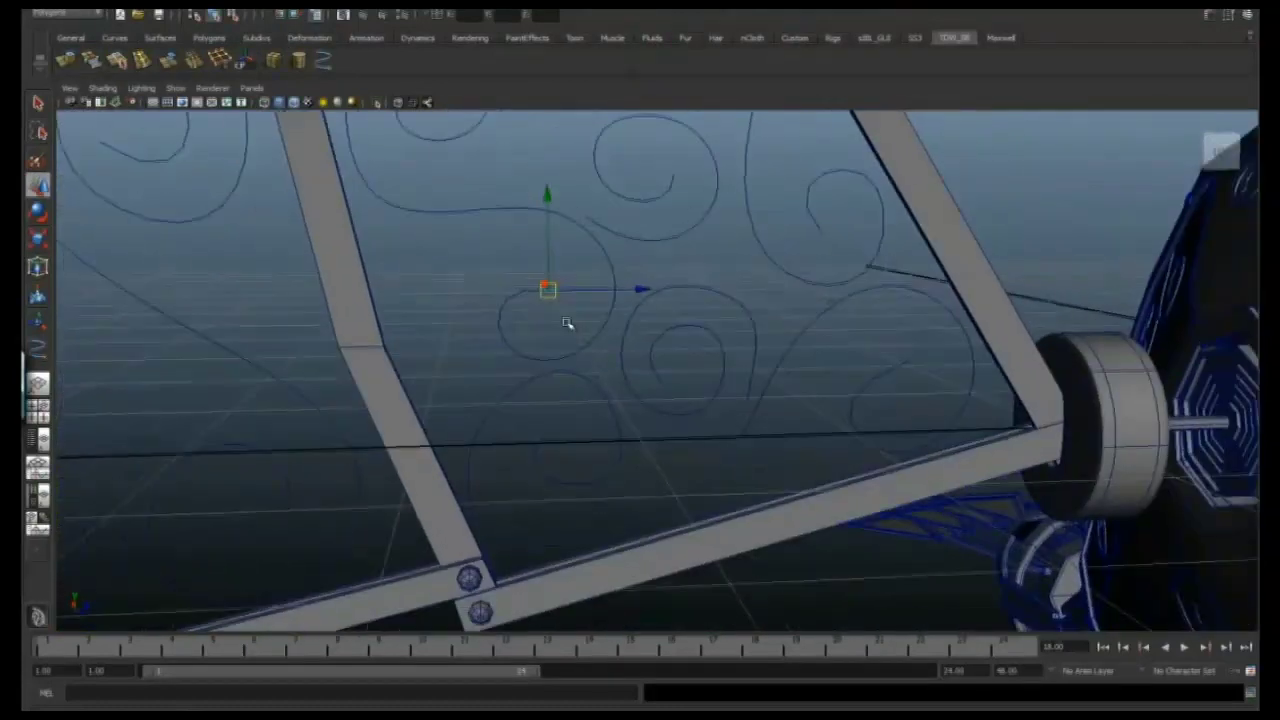
pyautogui.keyDown('alt'); pyautogui.moveTo(540, 435); pyautogui.dragTo(600, 418); pyautogui.keyUp('alt')
# Place copies of the small plane at the ends of the scroll curves in the outer wing panel.
pyautogui.keyDown('alt'); pyautogui.moveTo(748, 398); pyautogui.dragTo(549, 403); pyautogui.keyUp('alt')
pyautogui.keyDown('alt'); pyautogui.moveTo(451, 369); pyautogui.dragTo(453, 281); pyautogui.keyUp('alt')
pyautogui.moveTo(397, 317)
pyautogui.keyDown('alt'); pyautogui.mouseDown()
pyautogui.moveTo(494, 386)
pyautogui.moveTo(491, 357)
pyautogui.moveTo(617, 340)
pyautogui.moveTo(538, 253)
pyautogui.moveTo(523, 286)
pyautogui.moveTo(451, 343)
pyautogui.moveTo(380, 335)
pyautogui.mouseUp(); pyautogui.keyUp('alt')
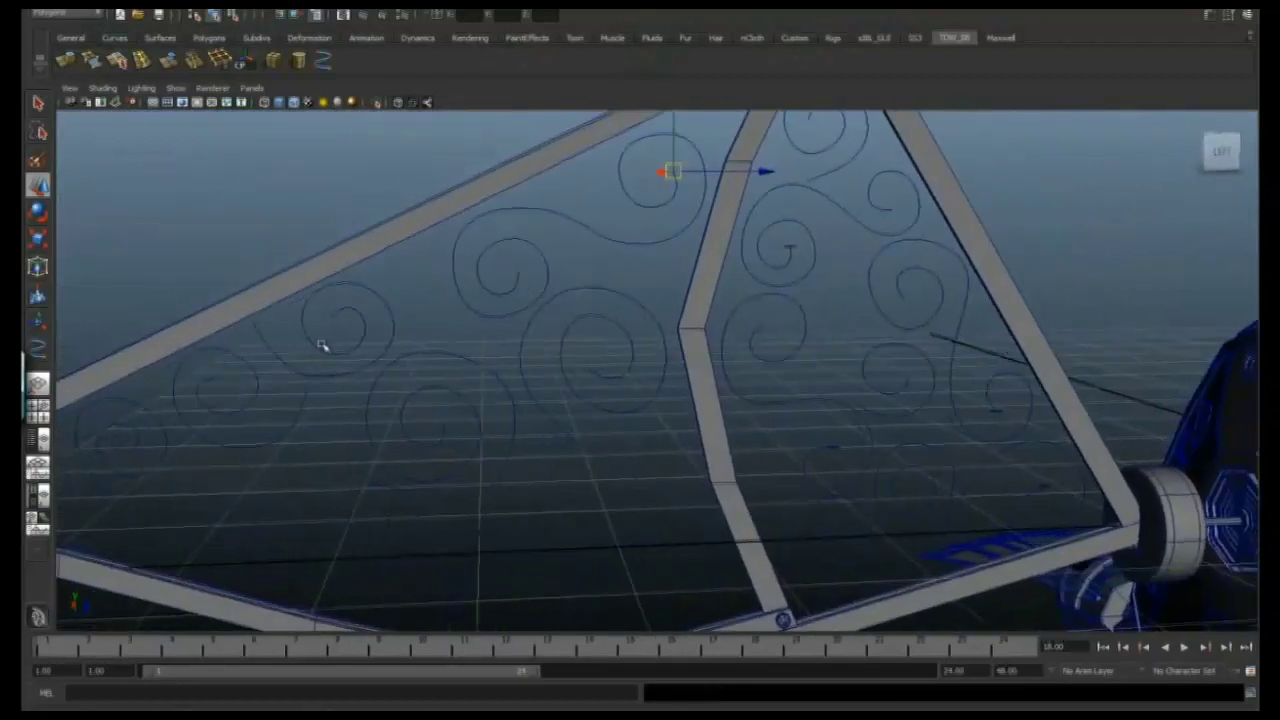
pyautogui.keyDown('alt'); pyautogui.moveTo(268, 347); pyautogui.dragTo(406, 483); pyautogui.keyUp('alt')
pyautogui.keyDown('alt'); pyautogui.moveTo(547, 540); pyautogui.dragTo(606, 271); pyautogui.keyUp('alt')
# Rotate the small plane near the top of the middle strut to face along the end of its spiral curve.
pyautogui.press('e')
pyautogui.keyDown('alt'); pyautogui.moveTo(517, 197); pyautogui.dragTo(711, 374); pyautogui.keyUp('alt')
pyautogui.keyDown('alt'); pyautogui.moveTo(826, 260); pyautogui.dragTo(578, 383); pyautogui.keyUp('alt')
pyautogui.click(642, 350)
pyautogui.keyDown('alt'); pyautogui.moveTo(560, 247); pyautogui.dragTo(572, 416); pyautogui.keyUp('alt')
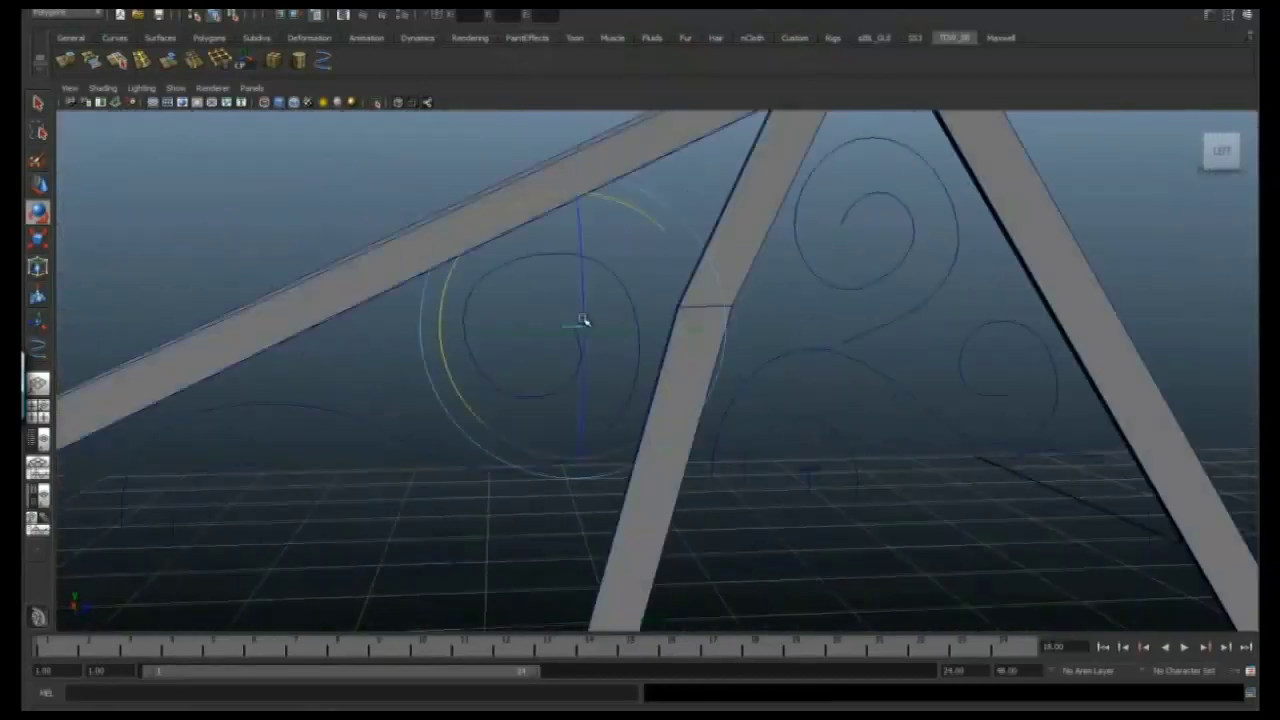
pyautogui.keyDown('alt'); pyautogui.moveTo(459, 389); pyautogui.dragTo(459, 351); pyautogui.keyUp('alt')
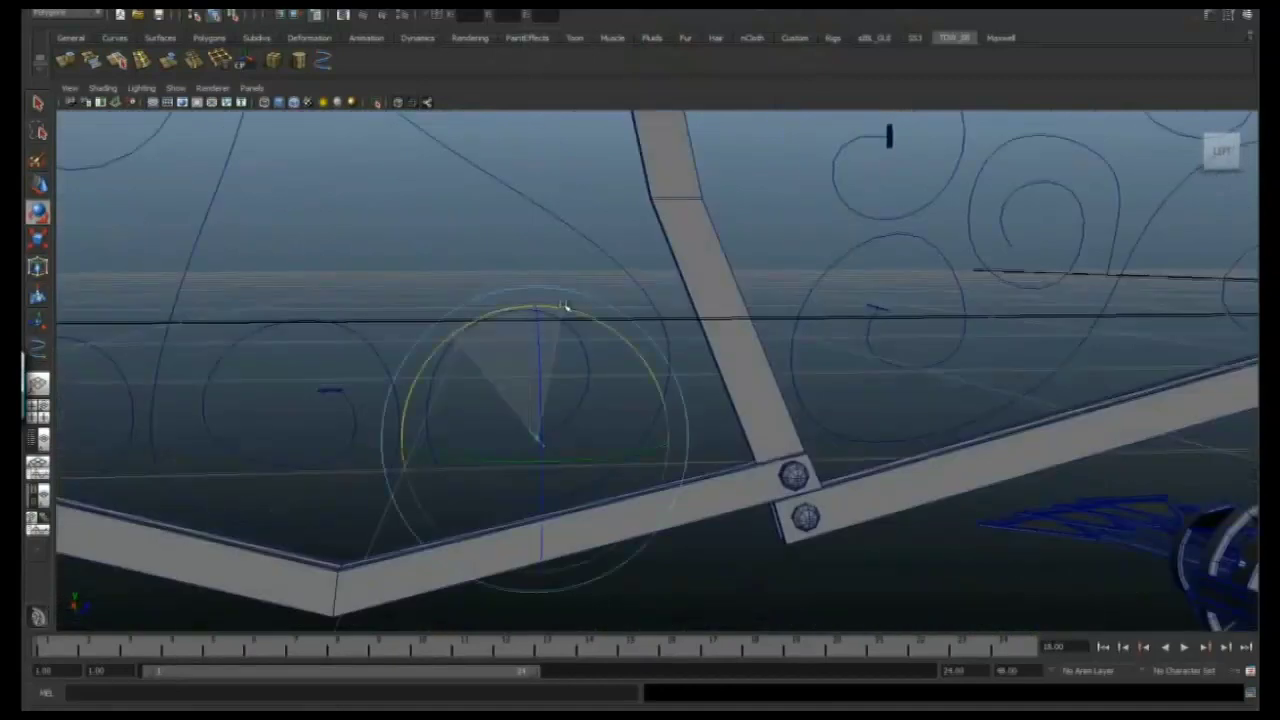
# Rotate the remaining small planes in the outer wing panel to line up with the ends of their scroll curves.
pyautogui.keyDown('alt'); pyautogui.moveTo(566, 306); pyautogui.dragTo(553, 360); pyautogui.keyUp('alt')
pyautogui.keyDown('alt'); pyautogui.moveTo(430, 273); pyautogui.dragTo(591, 366); pyautogui.keyUp('alt')
pyautogui.press('f')
pyautogui.press('w')
pyautogui.press('e')
pyautogui.keyDown('alt'); pyautogui.moveTo(256, 278); pyautogui.dragTo(340, 271); pyautogui.keyUp('alt')
# Extrude the small plane at the wing tip along its S-shaped curve with 28 divisions.
pyautogui.keyDown('alt'); pyautogui.moveTo(408, 183); pyautogui.dragTo(470, 410); pyautogui.keyUp('alt')
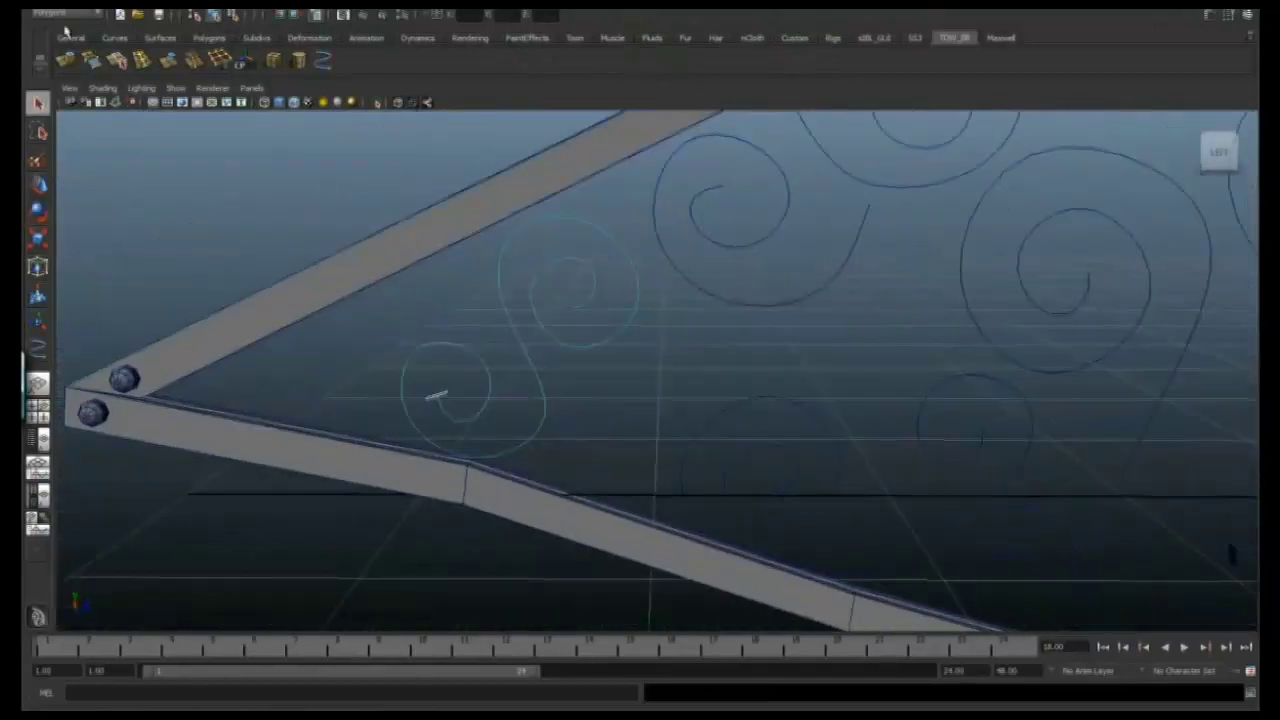
pyautogui.press('t')
pyautogui.hotkey('ctrl', 'a')
pyautogui.write('28')
pyautogui.press('Return')
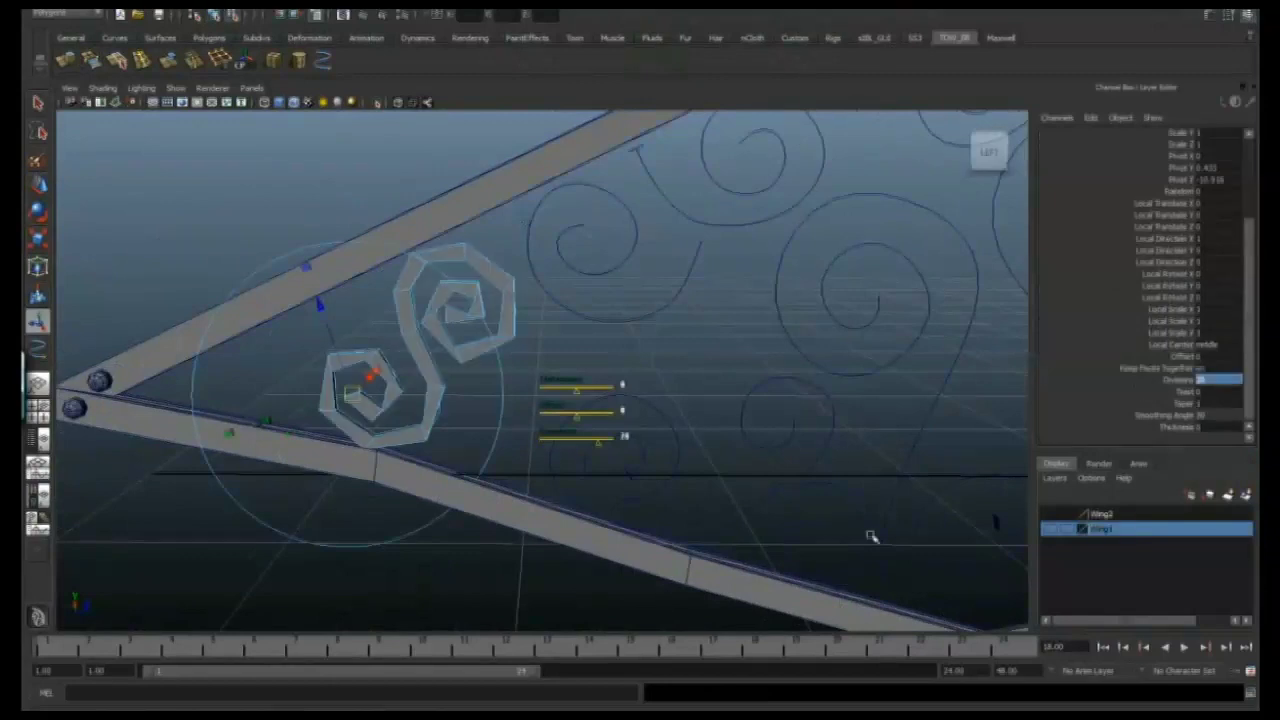
pyautogui.keyDown('alt'); pyautogui.moveTo(445, 346); pyautogui.dragTo(490, 310); pyautogui.keyUp('alt')
# Extrude the next small plane along the spiral curve under the upper frame bar and raise its divisions.
pyautogui.click(480, 306)
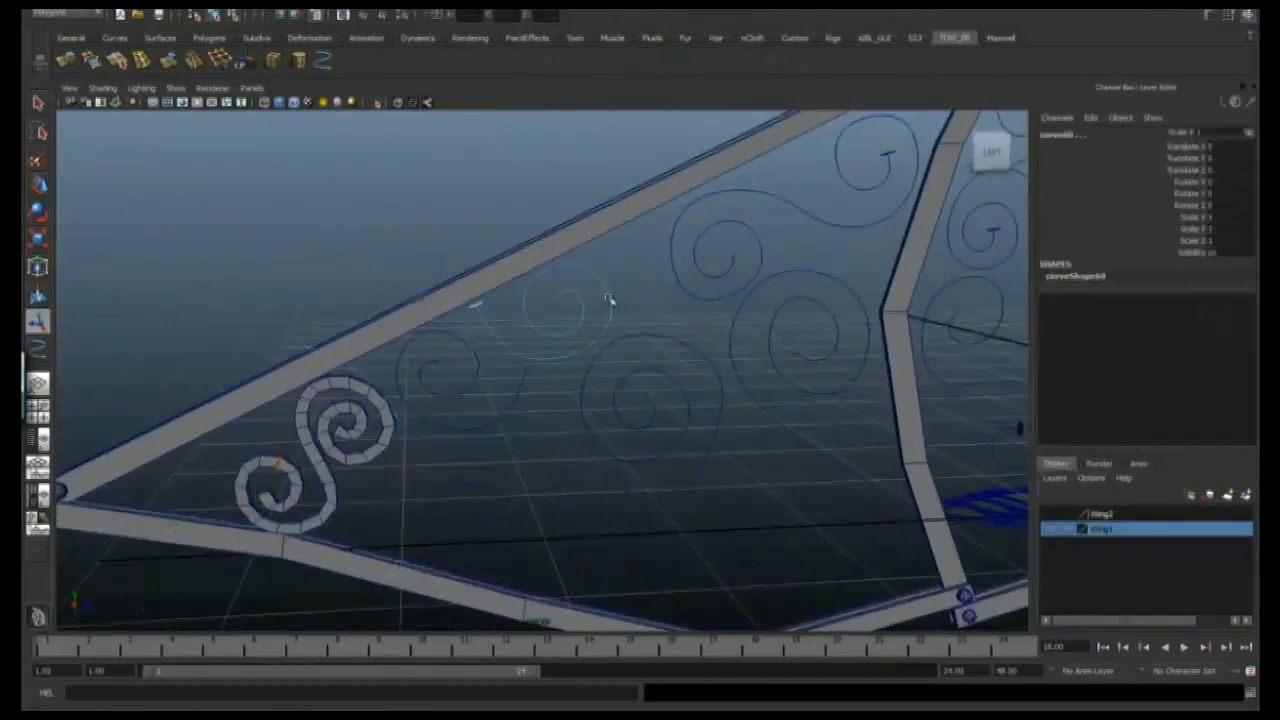
pyautogui.hotkey('ctrl', 'e')
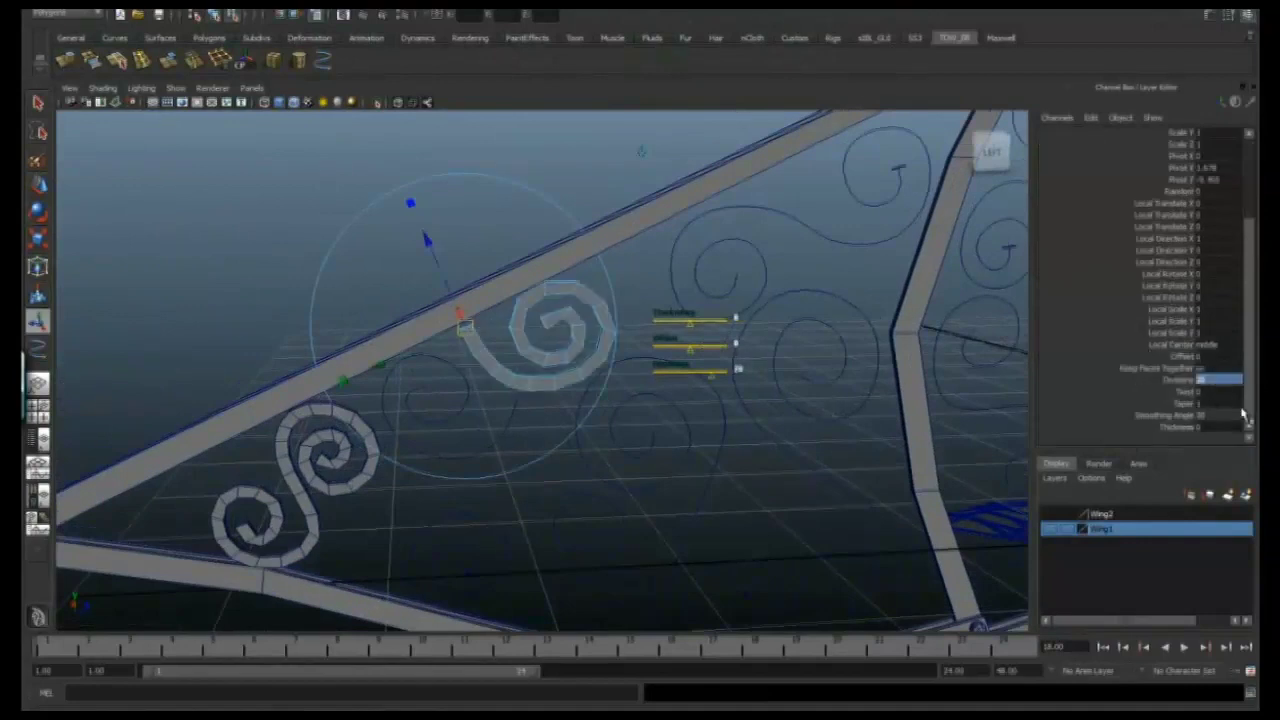
pyautogui.keyDown('alt'); pyautogui.moveTo(600, 400); pyautogui.dragTo(614, 343); pyautogui.keyUp('alt')
pyautogui.scroll(3, 729, 349)
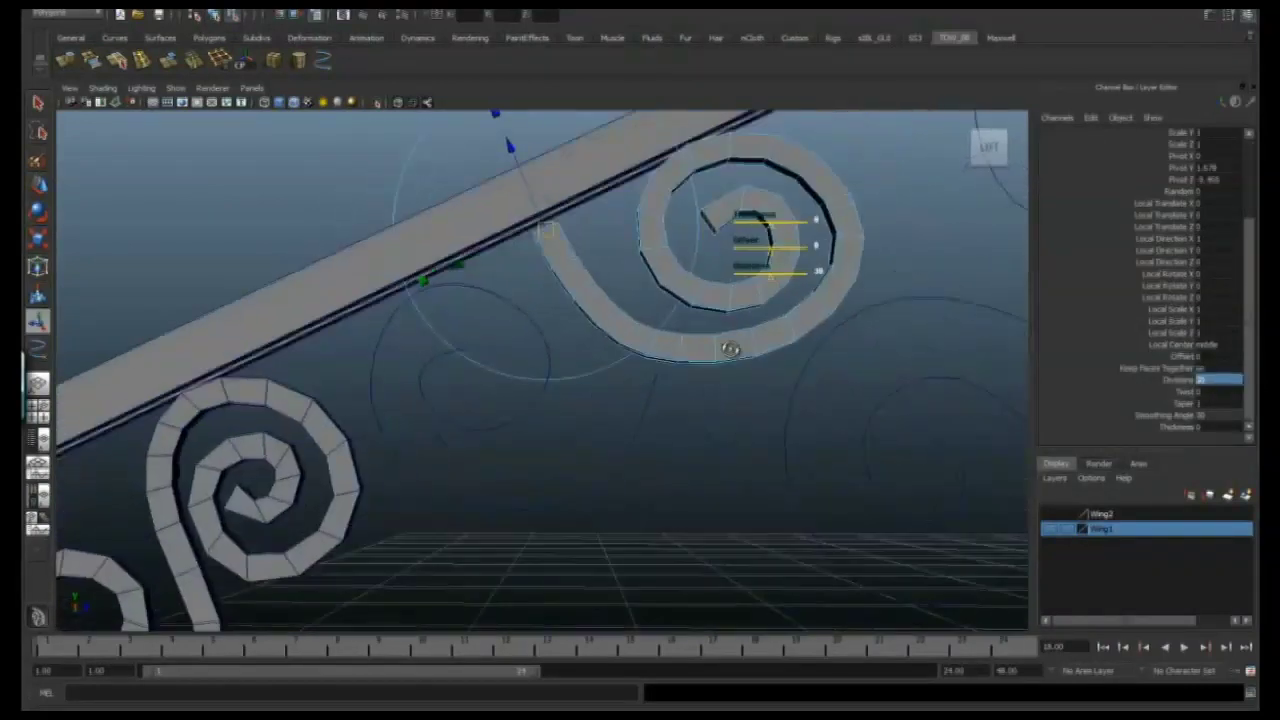
# Extrude a face along the neighbouring spiral that branches off the finished scroll, and raise its divisions to smooth it.
pyautogui.rightClick(655, 343)
pyautogui.click(655, 377)
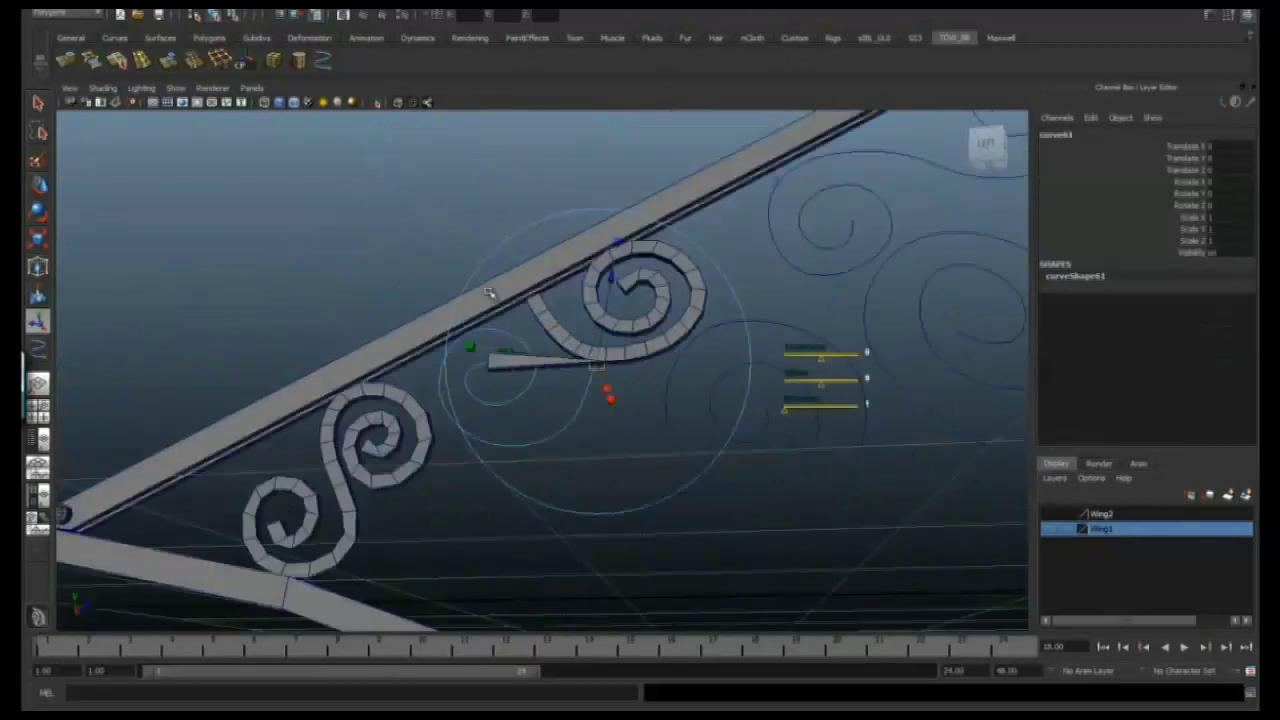
pyautogui.press('Return')
pyautogui.scroll(-4, 703, 371)
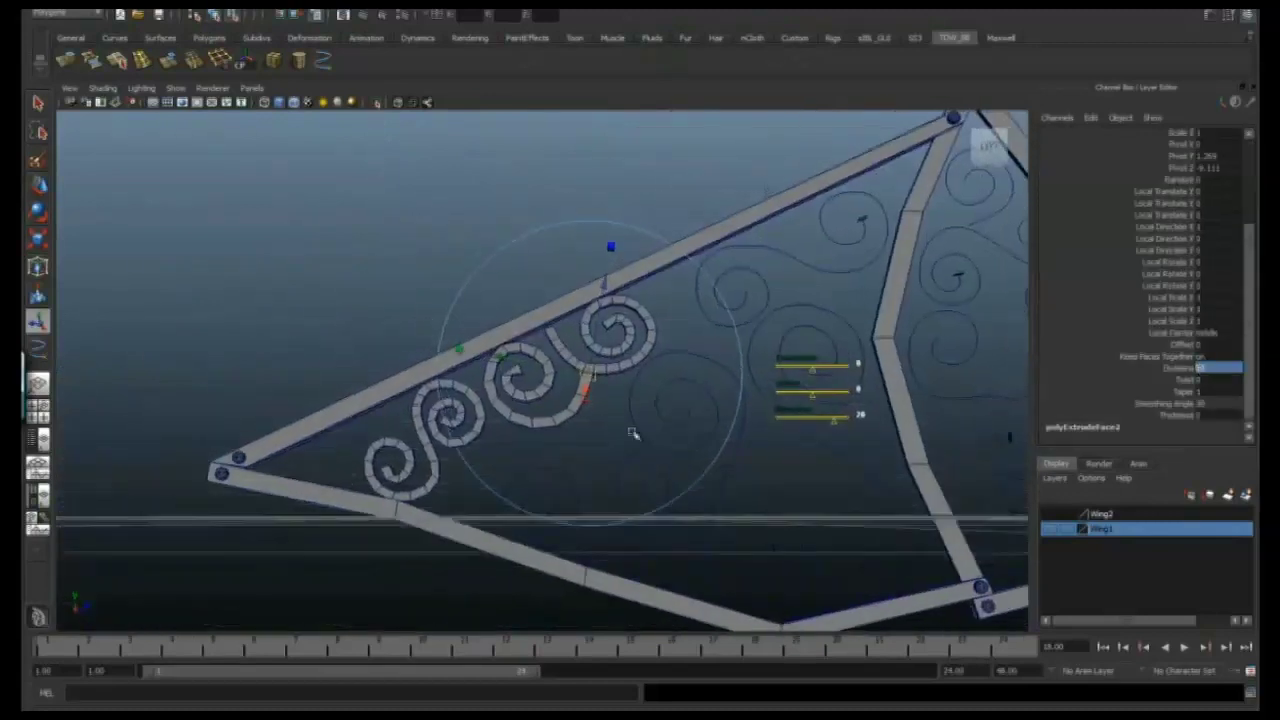
pyautogui.scroll(5, 663, 486)
pyautogui.scroll(-3, 703, 497)
# Extrude the small plane above the lower frame bar along its double-spiral curve and increase the divisions.
pyautogui.click(657, 349)
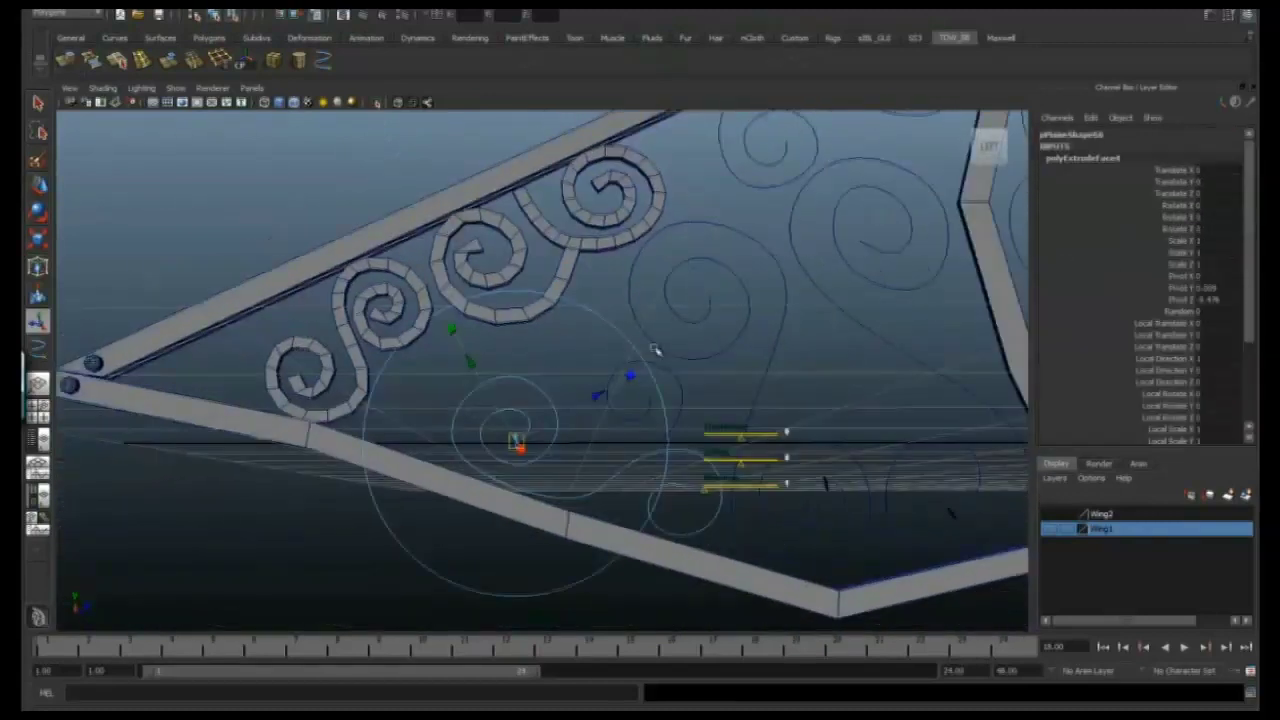
pyautogui.scroll(6, 811, 363)
pyautogui.click(262, 15)
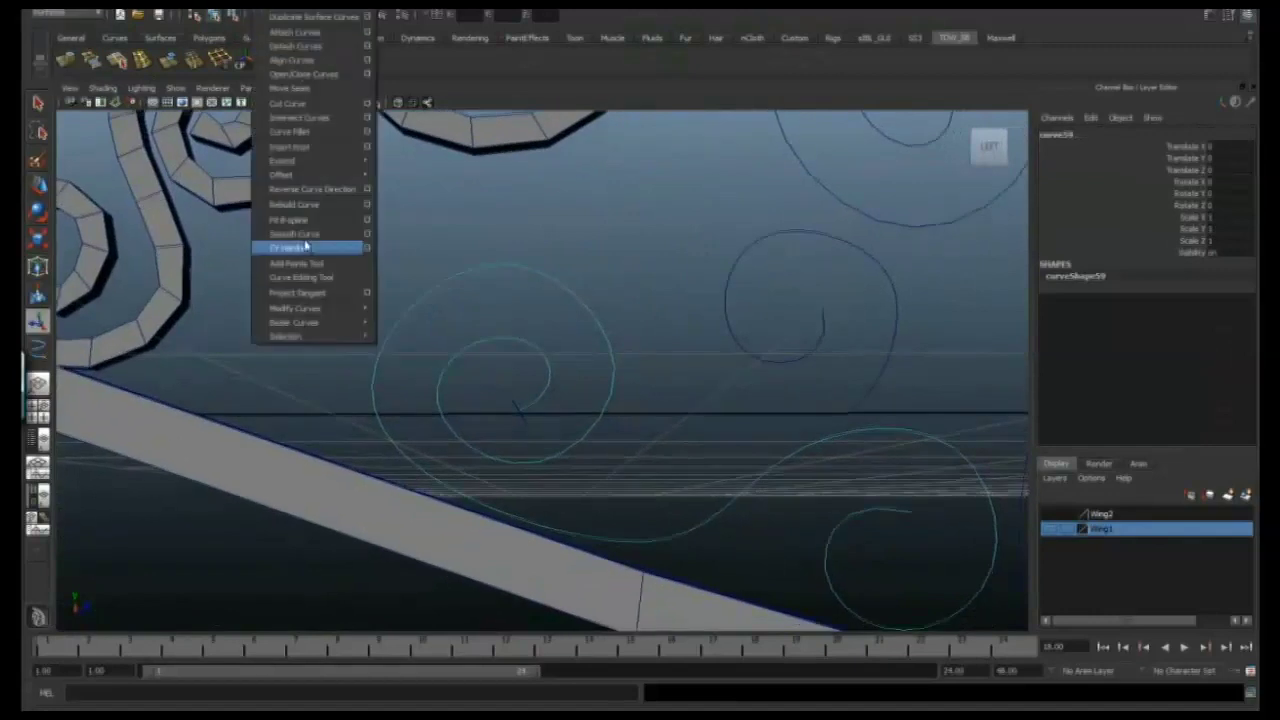
pyautogui.click(290, 248)
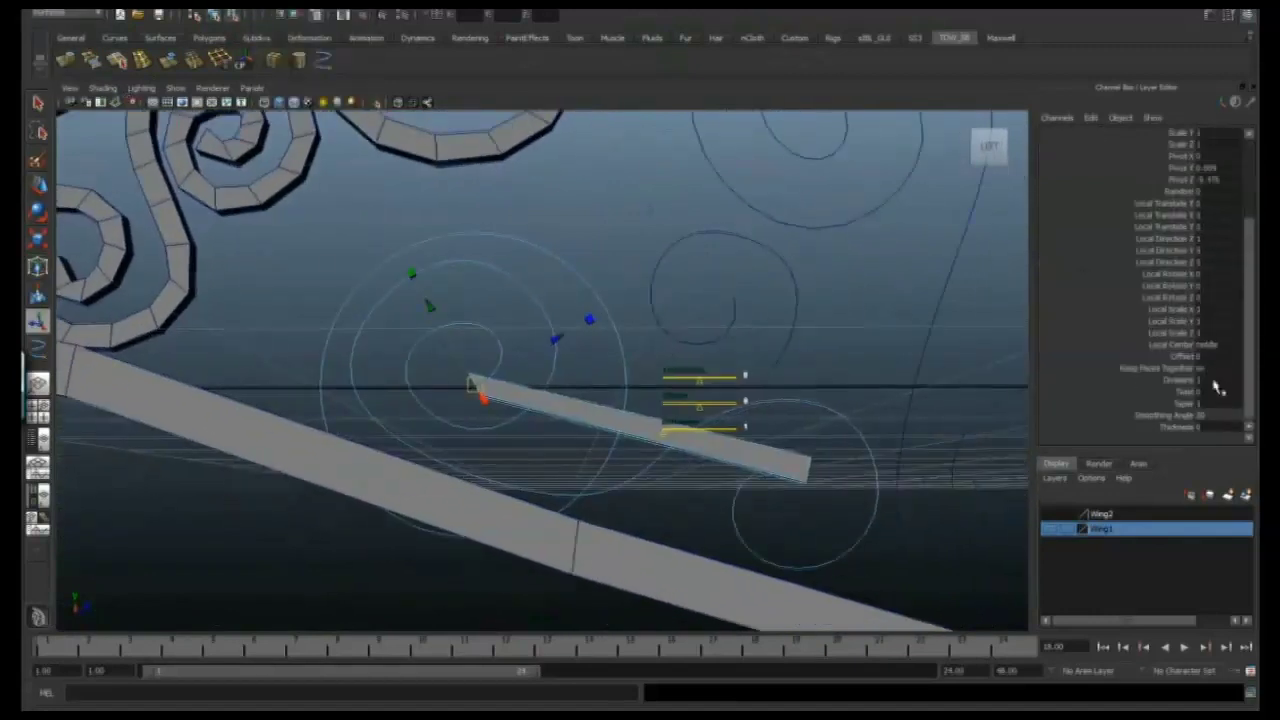
pyautogui.click(1195, 380)
pyautogui.keyDown('alt'); pyautogui.moveTo(876, 348); pyautogui.dragTo(674, 394, button='middle'); pyautogui.keyUp('alt')
pyautogui.scroll(2, 686, 409)
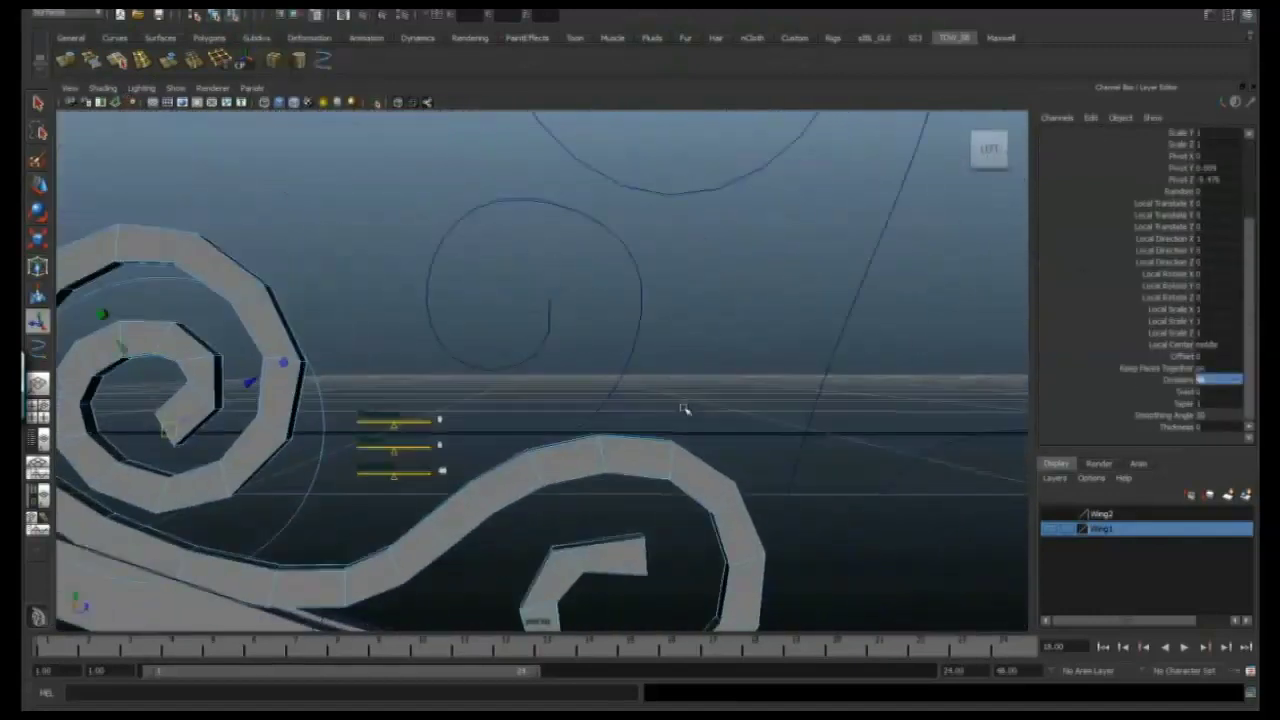
# Move the end control vertex of the small spiral above the new scroll so it meets the scroll's surface.
pyautogui.click(686, 409)
pyautogui.moveTo(603, 351); pyautogui.dragTo(528, 351, button='right')
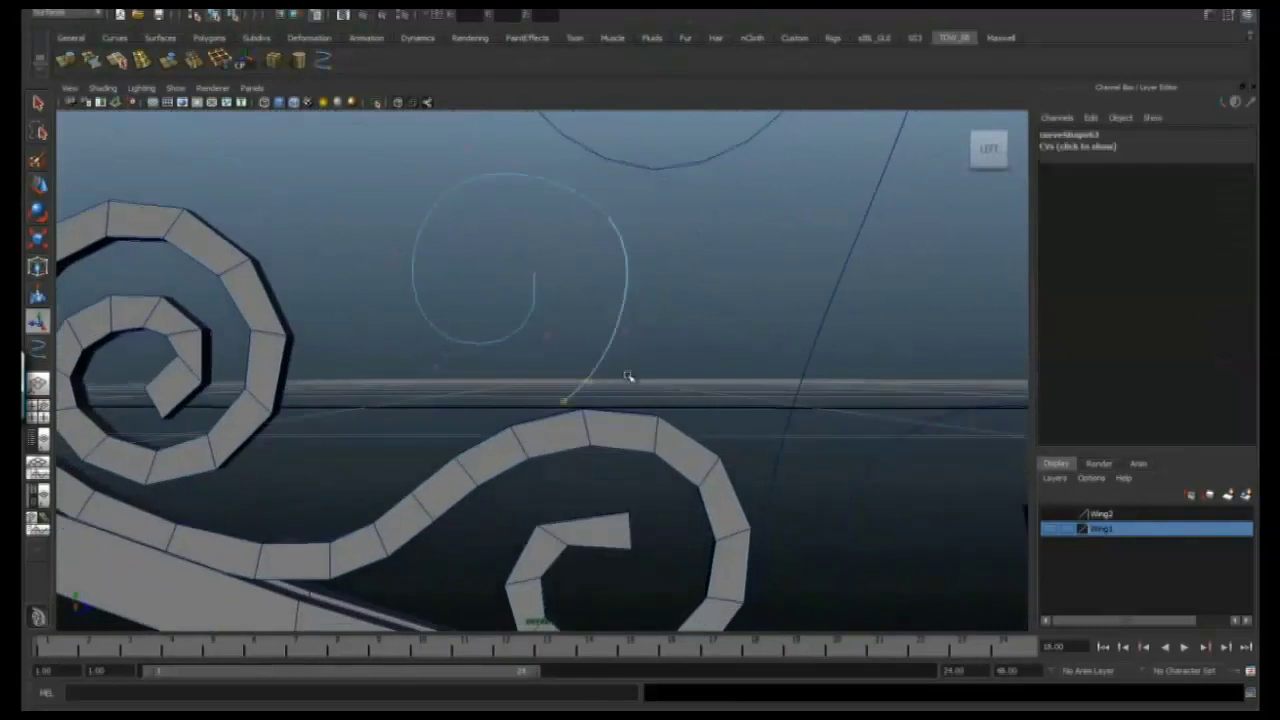
pyautogui.press('w')
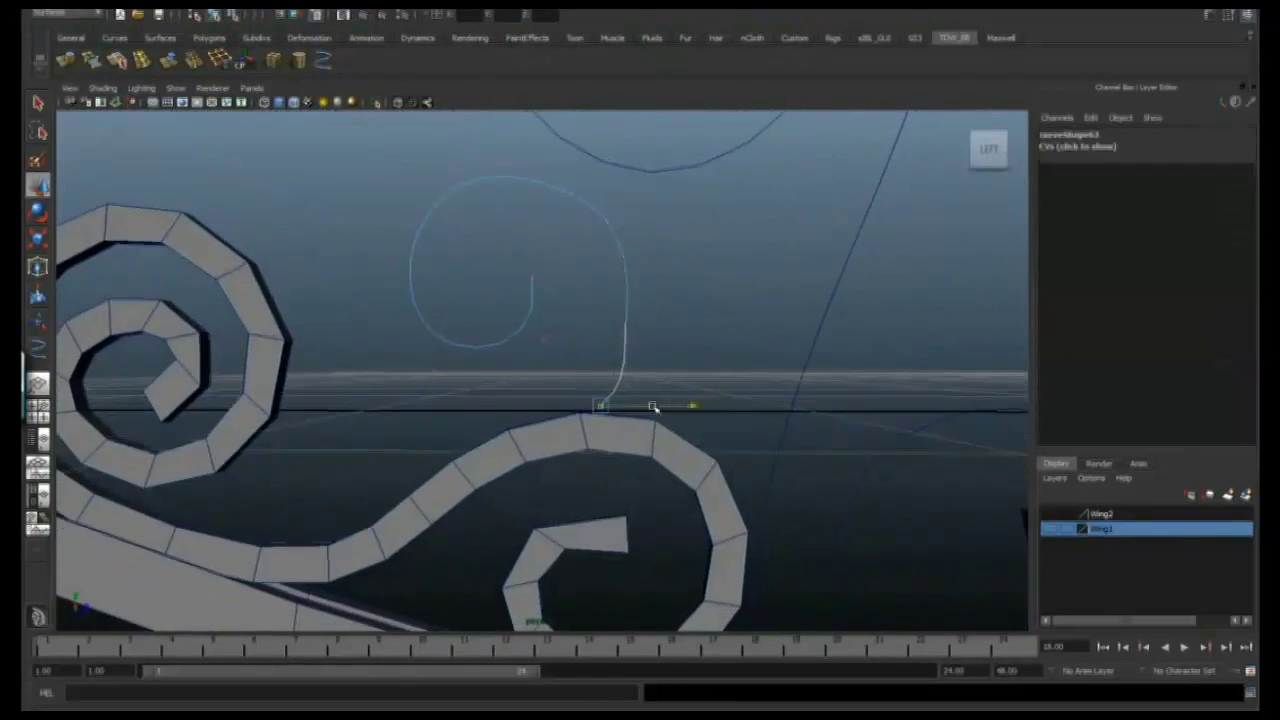
# Insert edge loops in the extruded lower scroll using the Insert Edge Loop tool's multiple edge loops option.
pyautogui.click(637, 429)
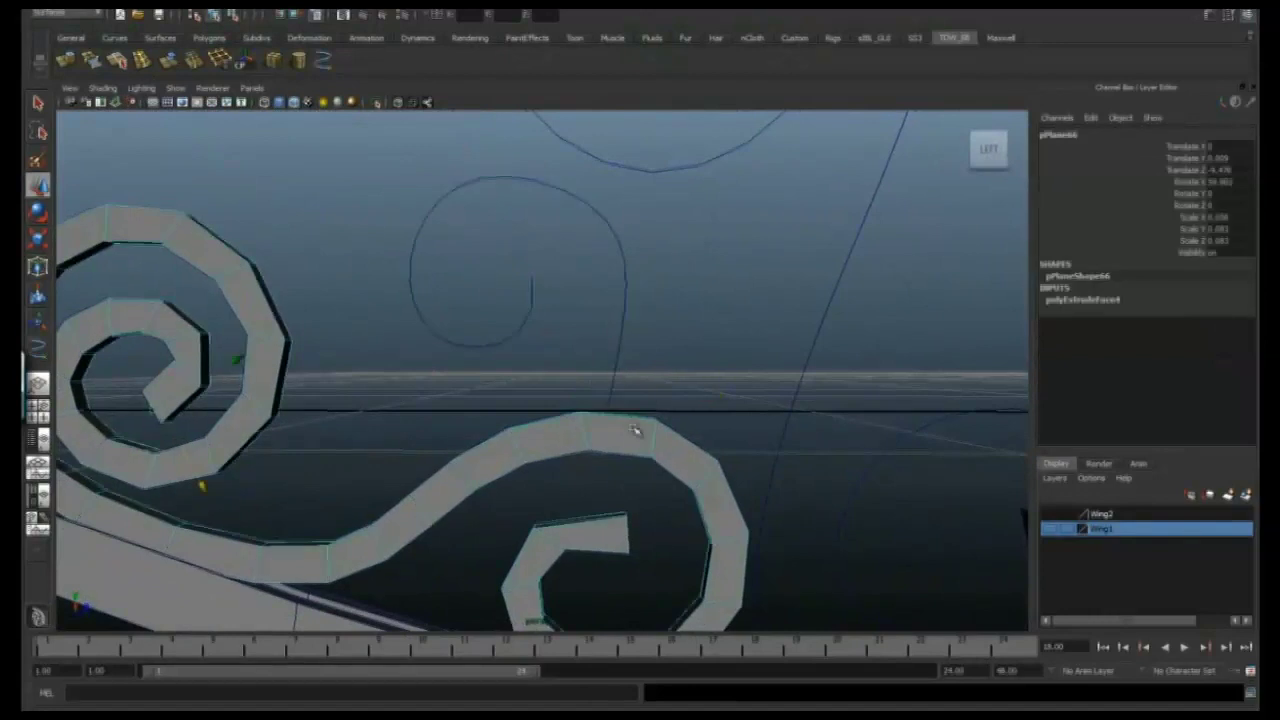
pyautogui.keyDown('shift'); pyautogui.moveTo(637, 429); pyautogui.dragTo(611, 251, button='right'); pyautogui.keyUp('shift')
pyautogui.scroll(2, 634, 409)
pyautogui.click(1228, 14)
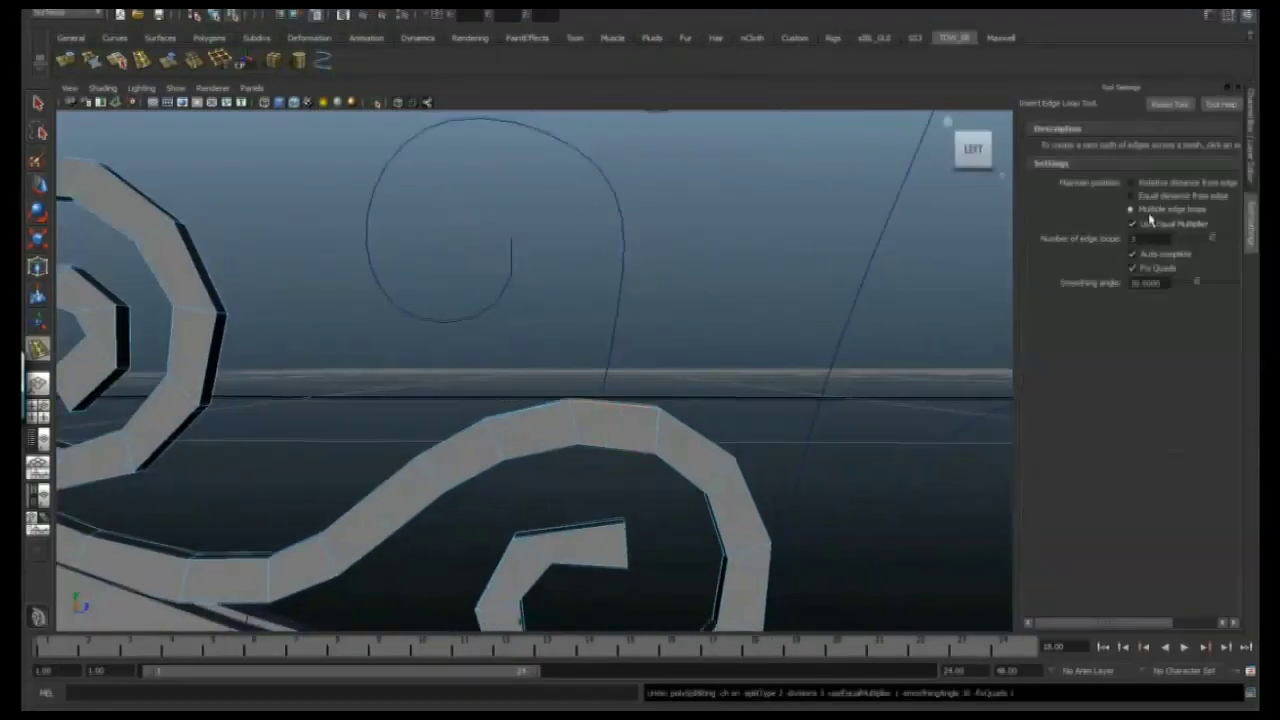
pyautogui.click(38, 103)
pyautogui.click(591, 443)
pyautogui.moveTo(603, 369); pyautogui.dragTo(603, 337, button='right')
# Place a square feather block below the outer end of the wing and scale it.
pyautogui.keyDown('alt'); pyautogui.moveTo(603, 337); pyautogui.dragTo(760, 290); pyautogui.keyUp('alt')
pyautogui.hotkey('ctrl', 'a')
pyautogui.press('F8')
pyautogui.keyDown('alt'); pyautogui.moveTo(586, 360); pyautogui.dragTo(586, 403); pyautogui.keyUp('alt')
pyautogui.hotkey('ctrl', 'a')
pyautogui.hotkey('ctrl', 'a')
pyautogui.press('a')
pyautogui.keyDown('alt'); pyautogui.moveTo(480, 63); pyautogui.dragTo(566, 320); pyautogui.keyUp('alt')
pyautogui.press('w')
pyautogui.press('f')
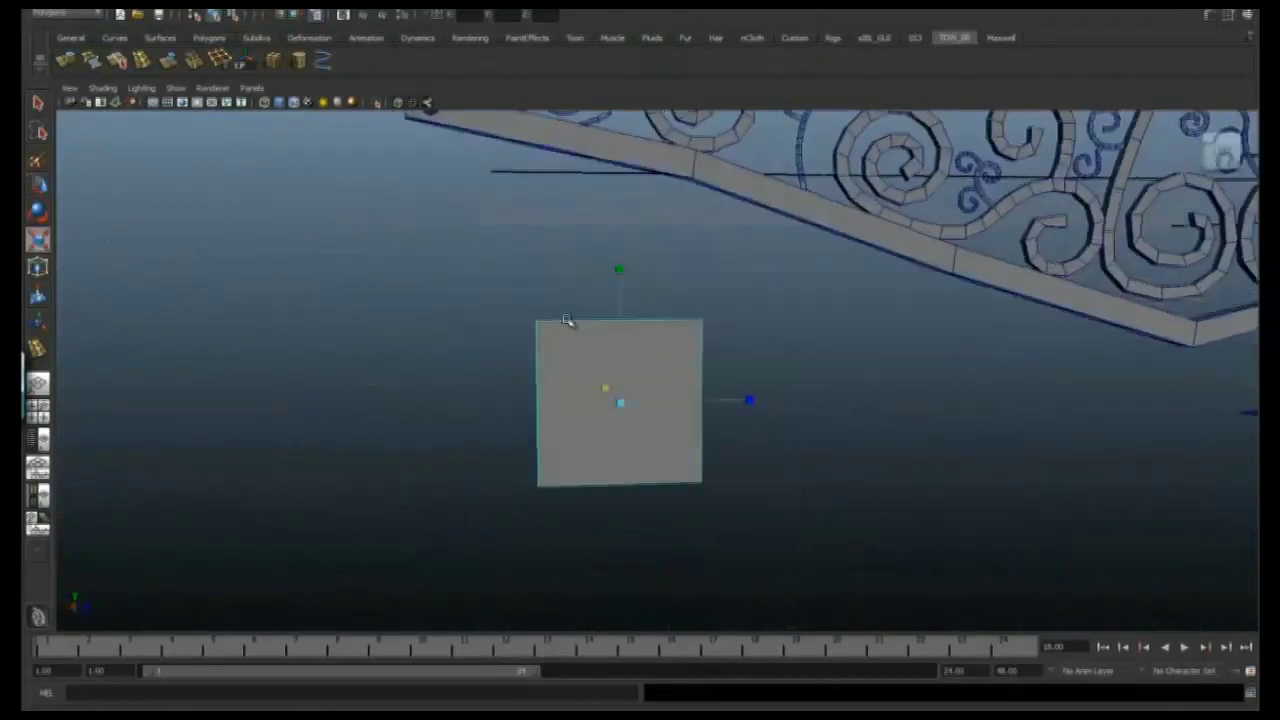
# Shape the split block into a kite-like feather with a pointed top and a long taper to a narrow lower end.
pyautogui.doubleClick(37, 102)
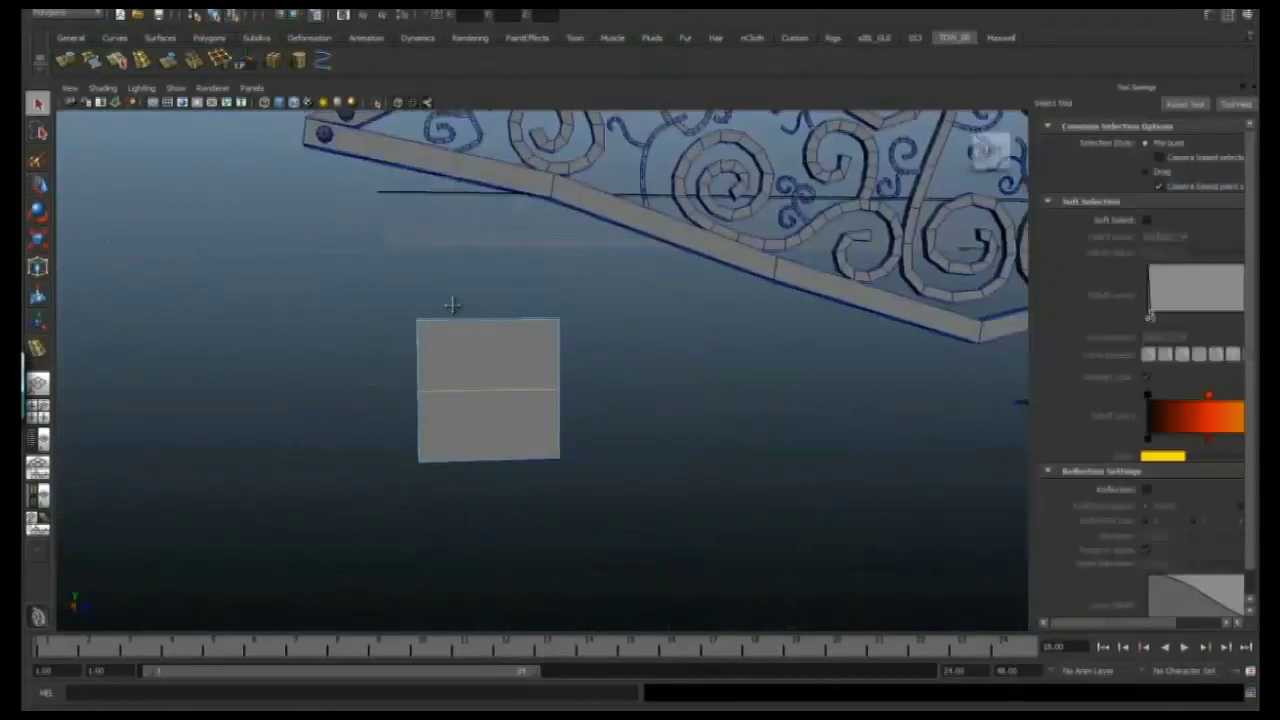
pyautogui.press('w')
pyautogui.hotkey('ctrl', 'shift', 't')
pyautogui.keyDown('alt'); pyautogui.moveTo(611, 287); pyautogui.dragTo(760, 400); pyautogui.keyUp('alt')
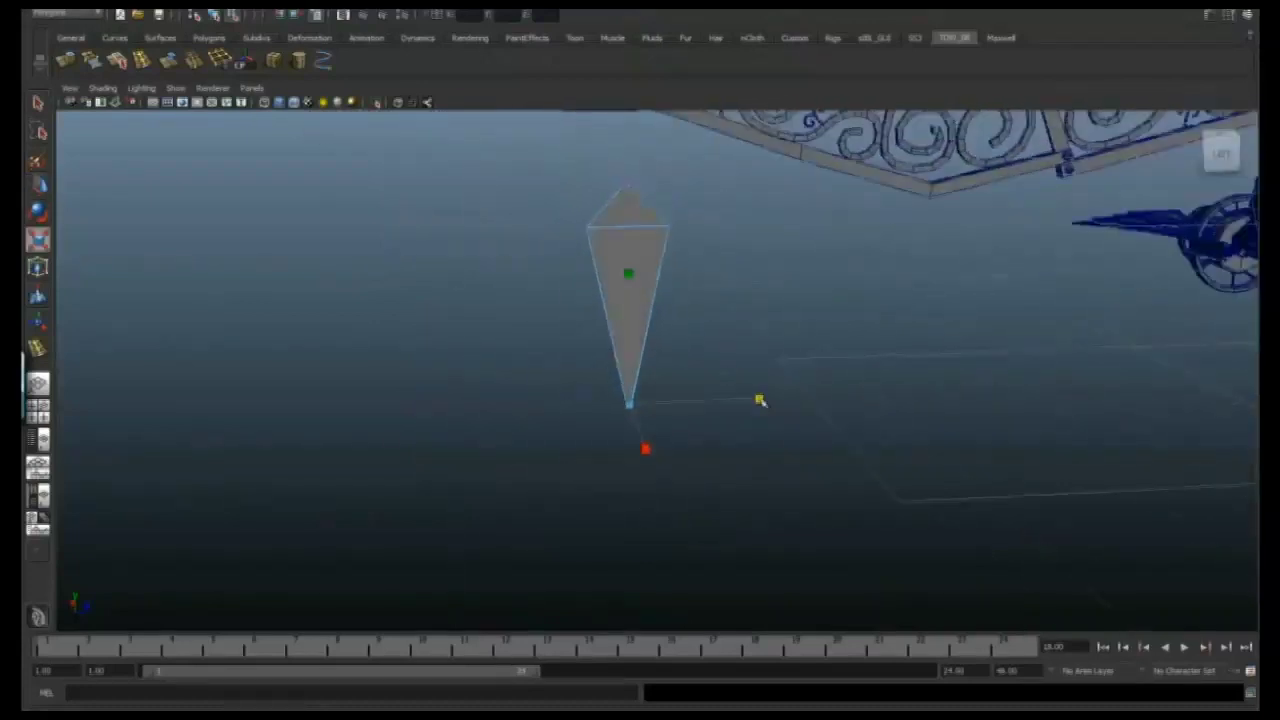
pyautogui.keyDown('alt'); pyautogui.moveTo(628, 362); pyautogui.dragTo(678, 380); pyautogui.keyUp('alt')
pyautogui.keyDown('alt'); pyautogui.moveTo(661, 245); pyautogui.dragTo(646, 286); pyautogui.keyUp('alt')
# Position and rotate the feather under the wing tip and place two copies beside it along the lower frame bar.
pyautogui.press('e')
pyautogui.press('w')
pyautogui.press('e')
pyautogui.press('w')
pyautogui.keyDown('alt'); pyautogui.moveTo(495, 180); pyautogui.dragTo(605, 243); pyautogui.keyUp('alt')
pyautogui.press('e')
pyautogui.keyDown('alt'); pyautogui.moveTo(697, 305); pyautogui.dragTo(634, 297); pyautogui.keyUp('alt')
pyautogui.press('w')
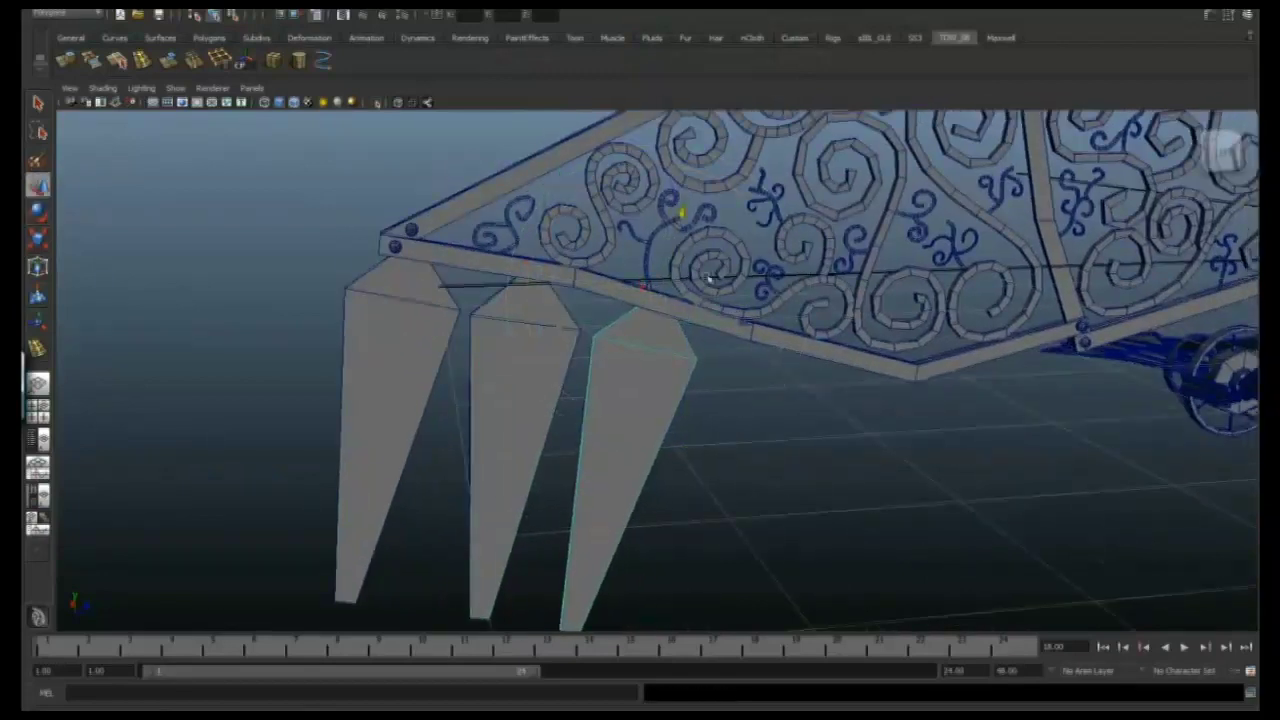
# Continue the feather row with further copies along the outer lower frame bar and past its bend, adjusting their rotation.
pyautogui.keyDown('alt'); pyautogui.moveTo(710, 276); pyautogui.dragTo(561, 298); pyautogui.keyUp('alt')
pyautogui.keyDown('alt'); pyautogui.moveTo(635, 234); pyautogui.dragTo(668, 316); pyautogui.keyUp('alt')
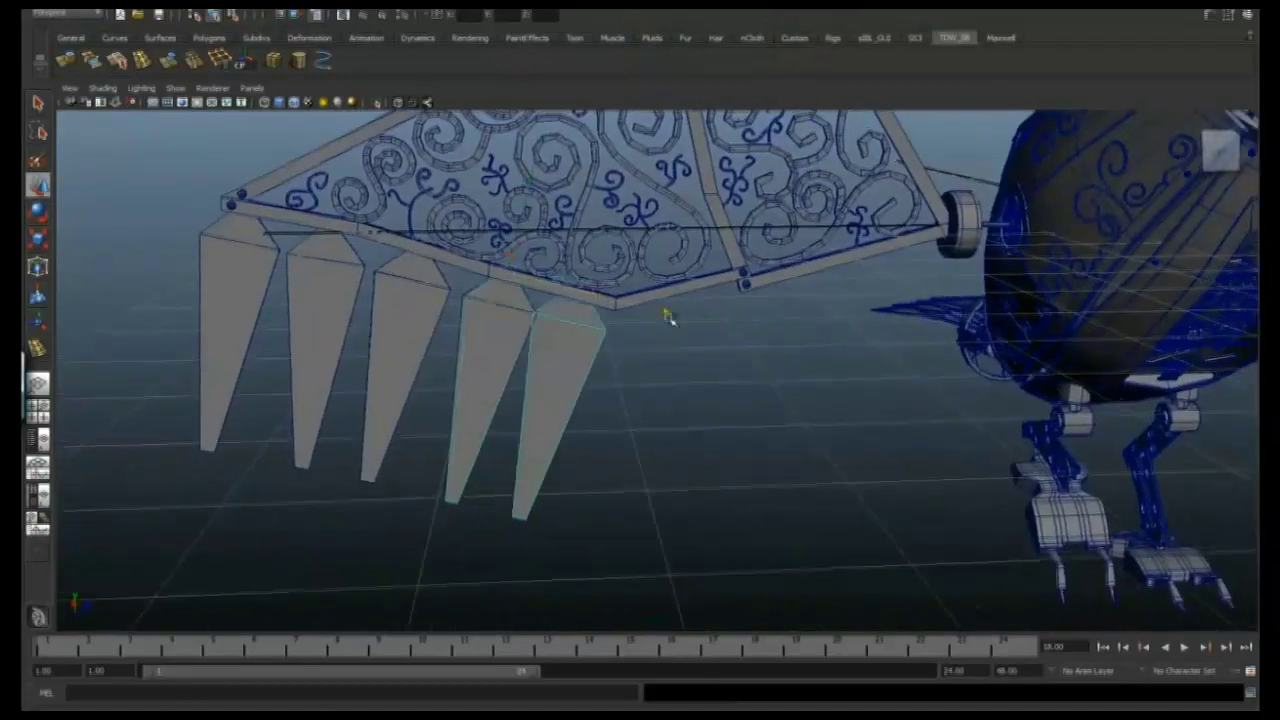
pyautogui.press('e')
pyautogui.keyDown('alt'); pyautogui.moveTo(613, 254); pyautogui.dragTo(632, 176); pyautogui.keyUp('alt')
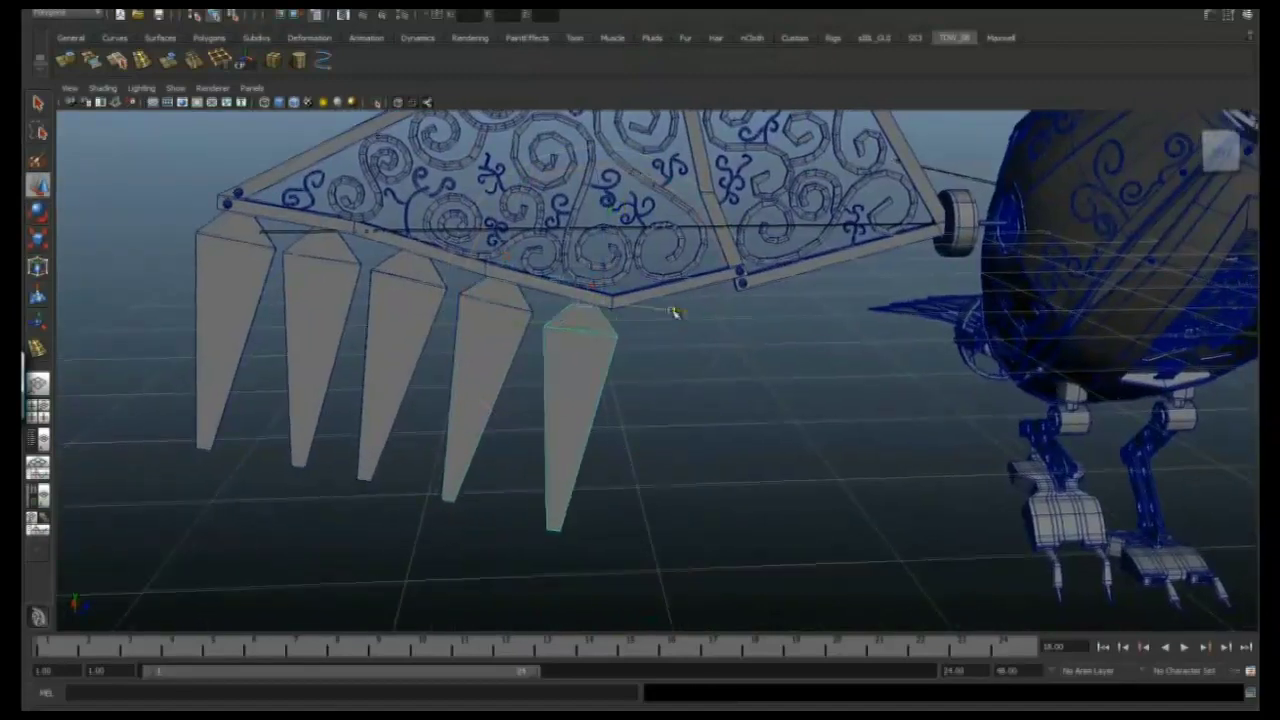
pyautogui.keyDown('alt'); pyautogui.moveTo(596, 265); pyautogui.dragTo(612, 228); pyautogui.keyUp('alt')
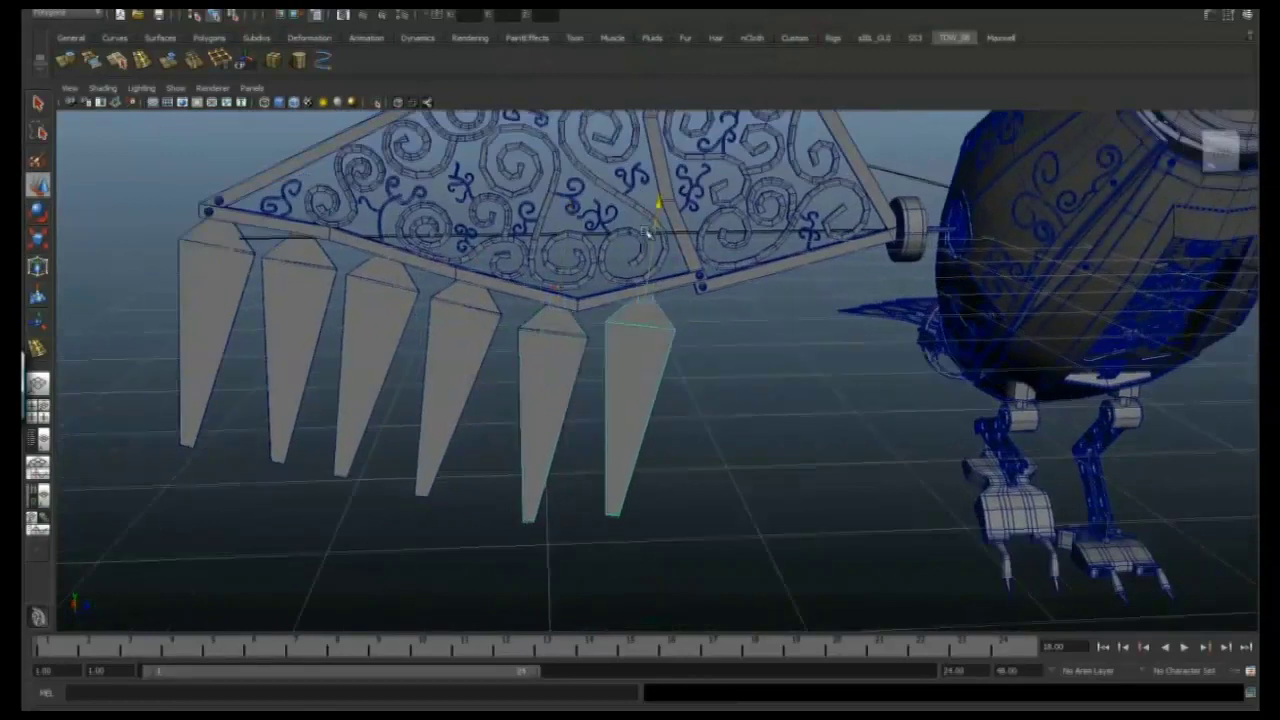
# Tilt the feather just inside the frame's lower bend toward the body and position it under the inner bar.
pyautogui.press('w')
pyautogui.keyDown('alt'); pyautogui.moveTo(533, 219); pyautogui.dragTo(712, 275); pyautogui.keyUp('alt')
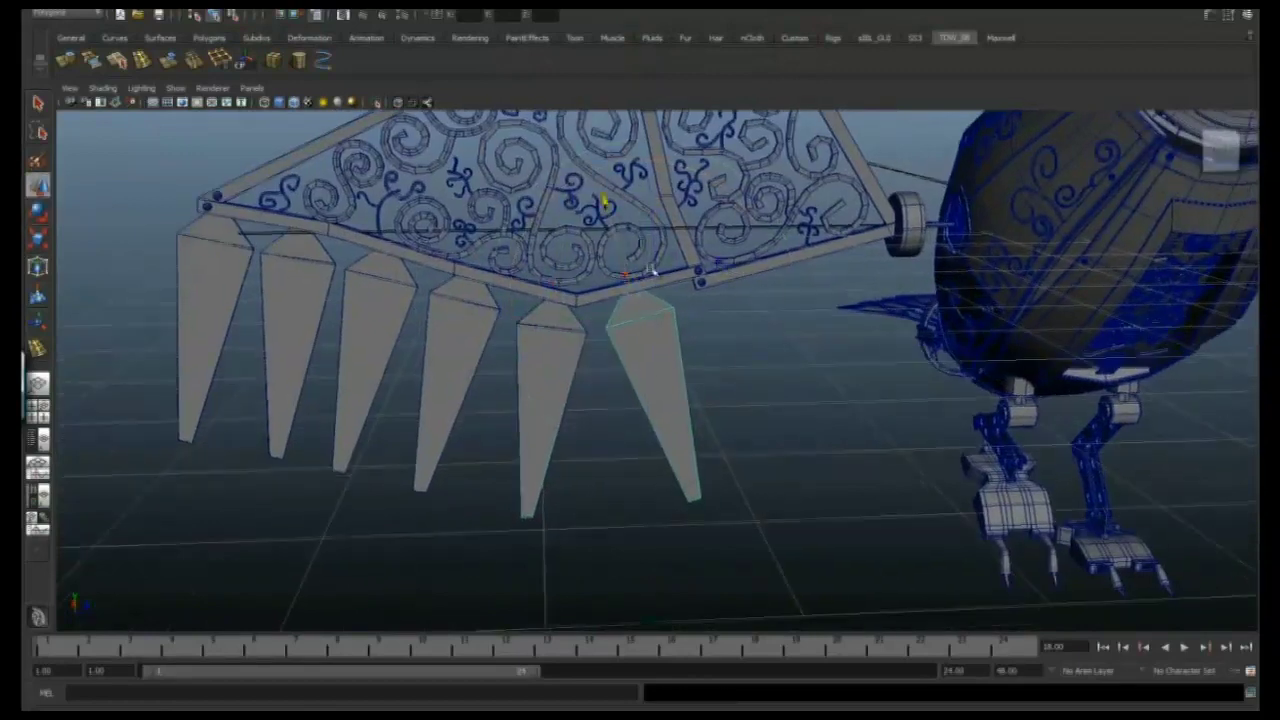
pyautogui.keyDown('alt'); pyautogui.moveTo(620, 237); pyautogui.dragTo(558, 297); pyautogui.keyUp('alt')
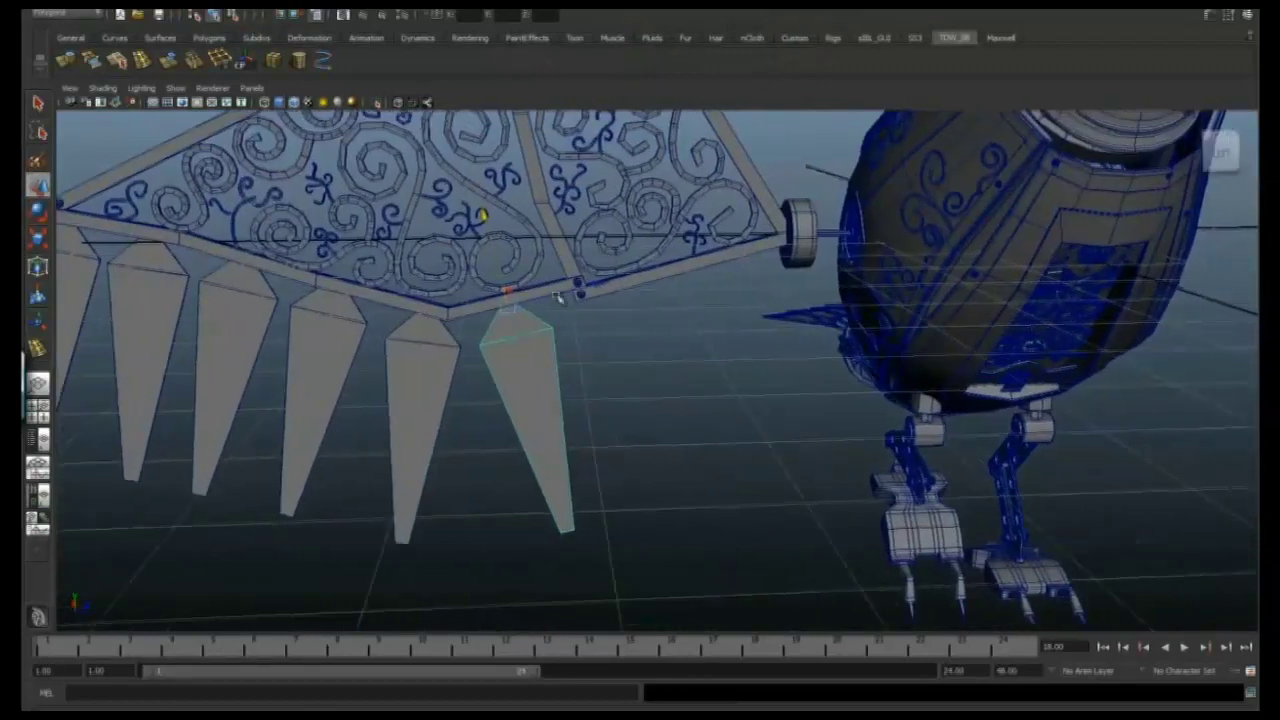
# Complete the feather row up to the shoulder joint and add a shorter, offset second row of feathers over it.
pyautogui.keyDown('alt'); pyautogui.moveTo(600, 252); pyautogui.dragTo(755, 330); pyautogui.keyUp('alt')
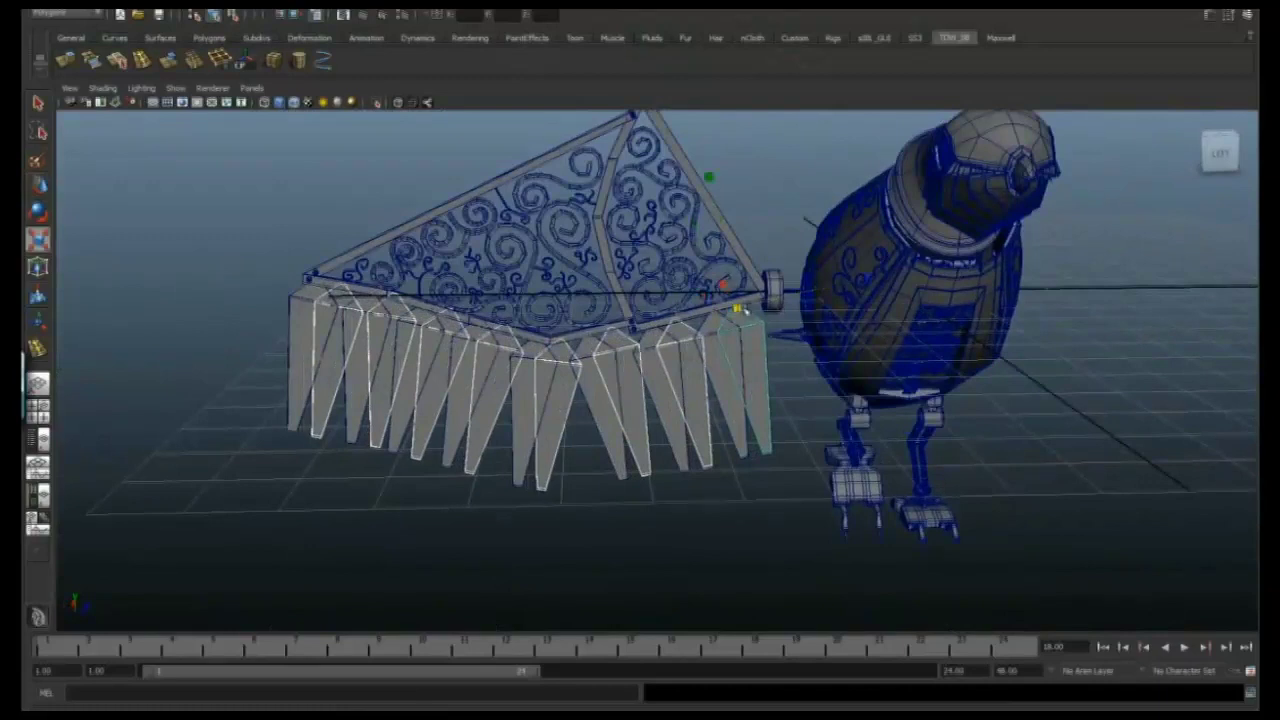
pyautogui.keyDown('alt'); pyautogui.moveTo(924, 268); pyautogui.dragTo(545, 317); pyautogui.keyUp('alt')
pyautogui.keyDown('alt'); pyautogui.moveTo(733, 348); pyautogui.dragTo(714, 293); pyautogui.keyUp('alt')
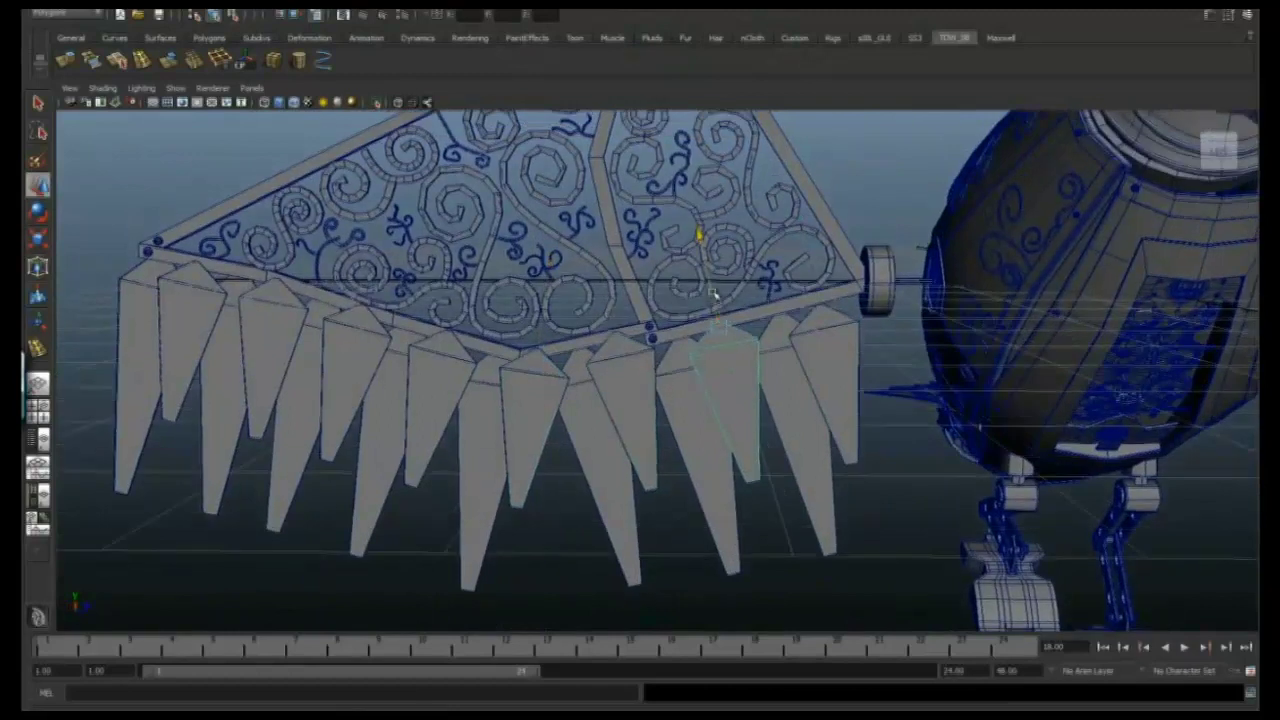
pyautogui.keyDown('alt'); pyautogui.moveTo(812, 264); pyautogui.dragTo(490, 282); pyautogui.keyUp('alt')
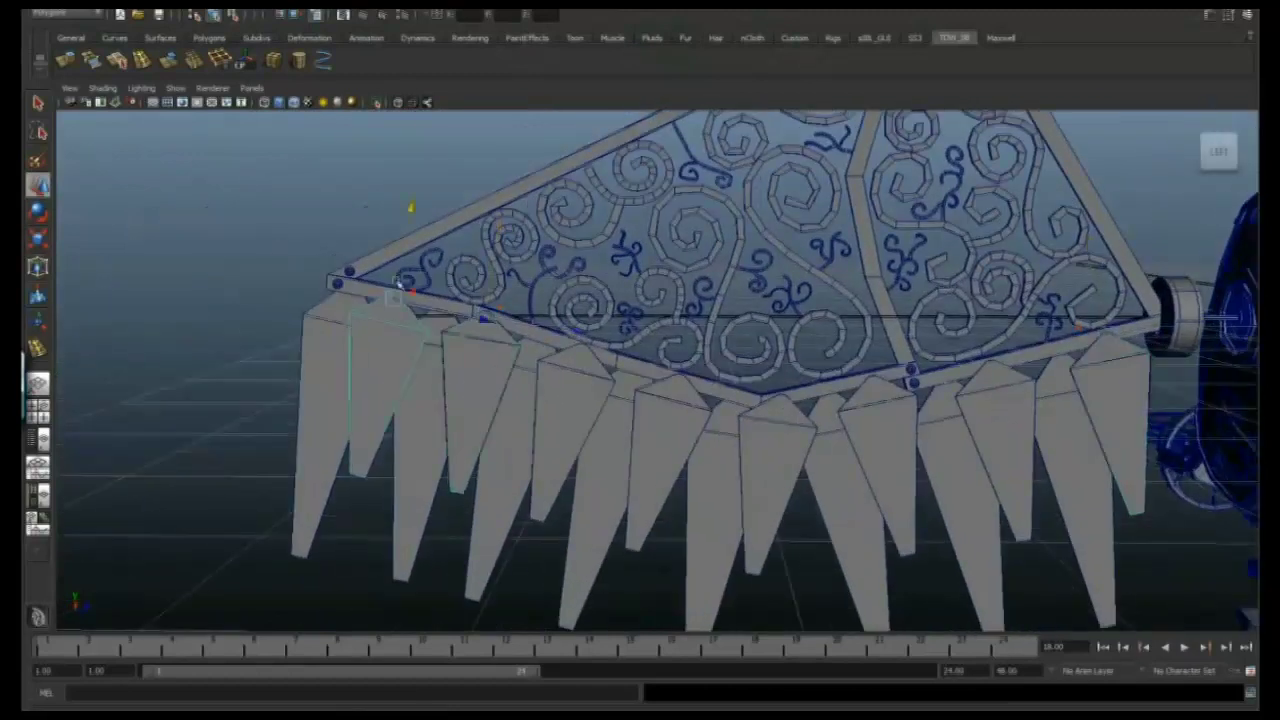
pyautogui.scroll(-5, 398, 285)
pyautogui.keyDown('alt'); pyautogui.moveTo(398, 285); pyautogui.dragTo(594, 337); pyautogui.keyUp('alt')
pyautogui.scroll(5, 835, 352)
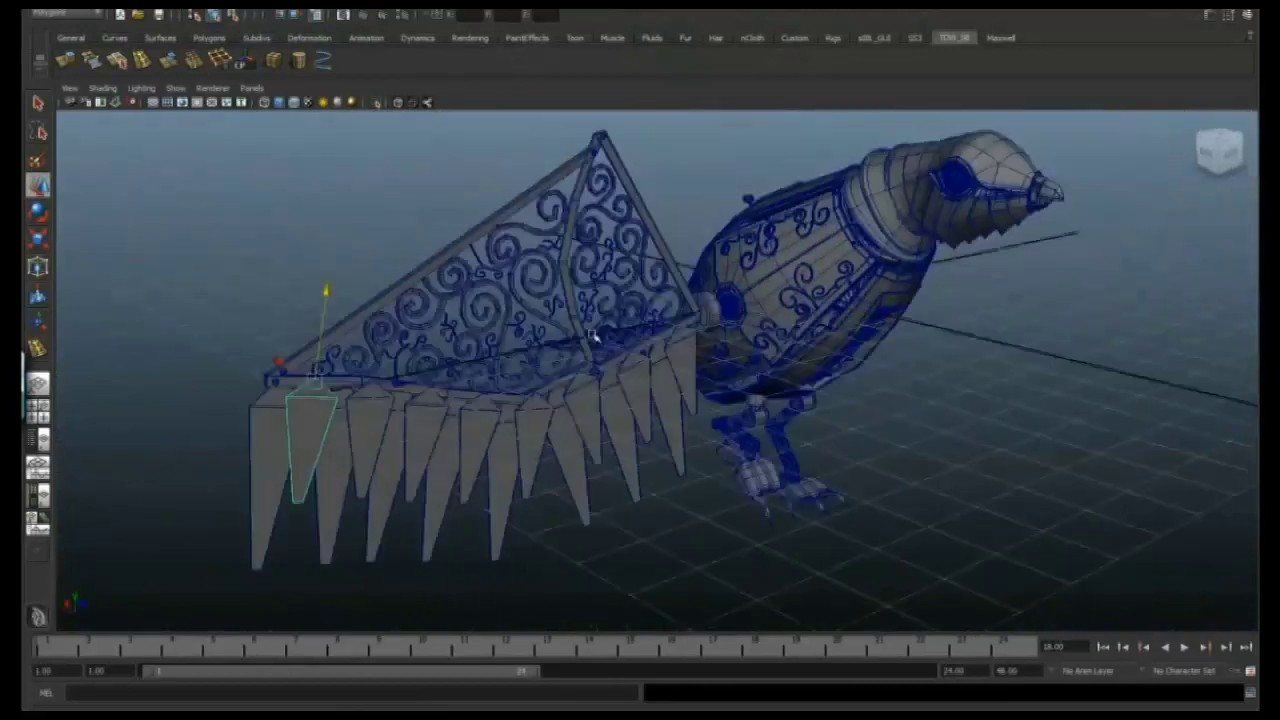
# Insert an edge loop near the outer long side of the first short feather at the wing tip.
pyautogui.scroll(5, 891, 305)
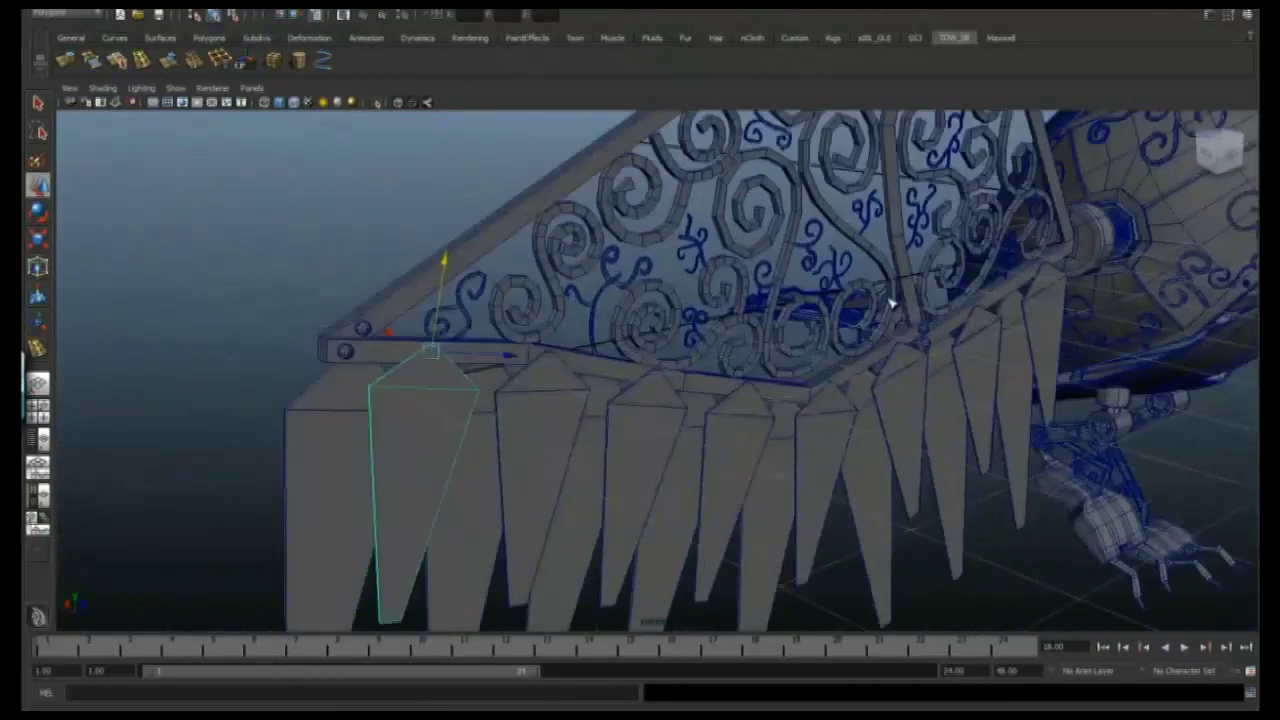
pyautogui.keyDown('alt'); pyautogui.moveTo(891, 305); pyautogui.dragTo(471, 314); pyautogui.keyUp('alt')
pyautogui.click(1228, 15)
pyautogui.click(1228, 15)
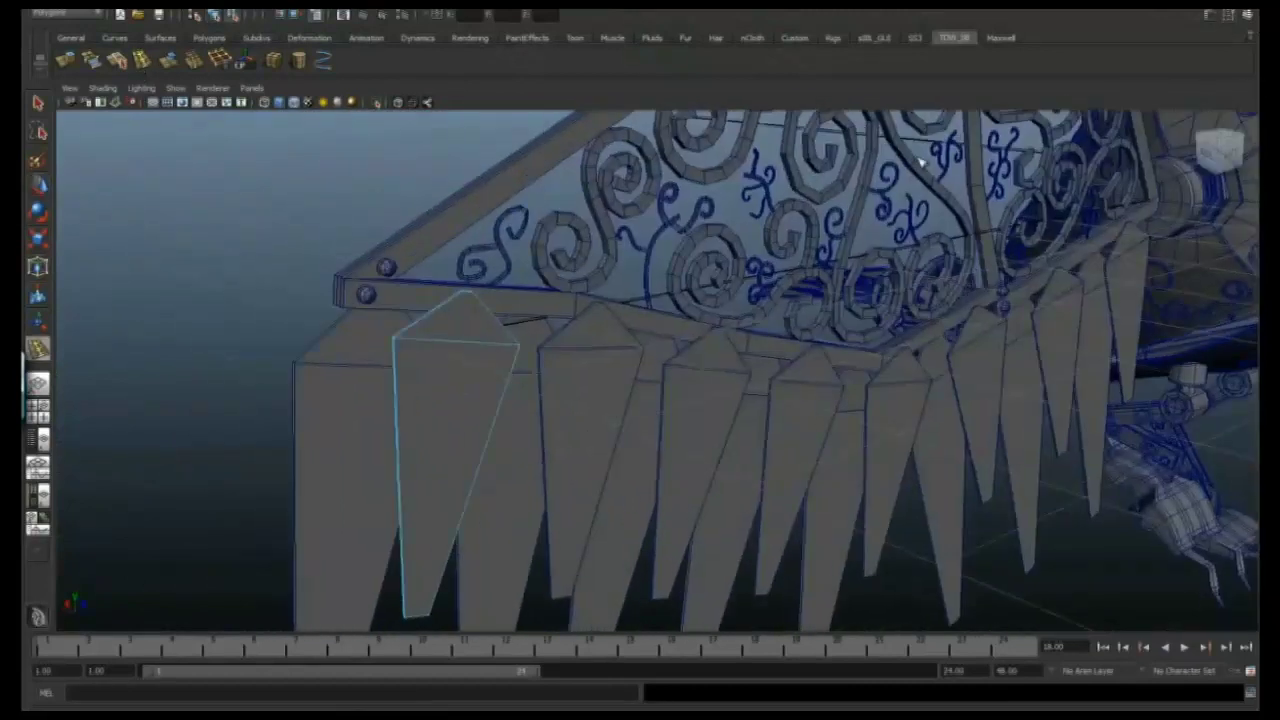
pyautogui.scroll(3, 651, 281)
pyautogui.keyDown('alt'); pyautogui.moveTo(651, 312); pyautogui.dragTo(612, 551); pyautogui.keyUp('alt')
pyautogui.keyDown('alt'); pyautogui.moveTo(690, 292); pyautogui.dragTo(703, 284); pyautogui.keyUp('alt')
pyautogui.click(142, 60)
pyautogui.keyDown('alt'); pyautogui.moveTo(623, 536); pyautogui.dragTo(641, 452); pyautogui.keyUp('alt')
pyautogui.click(641, 450)
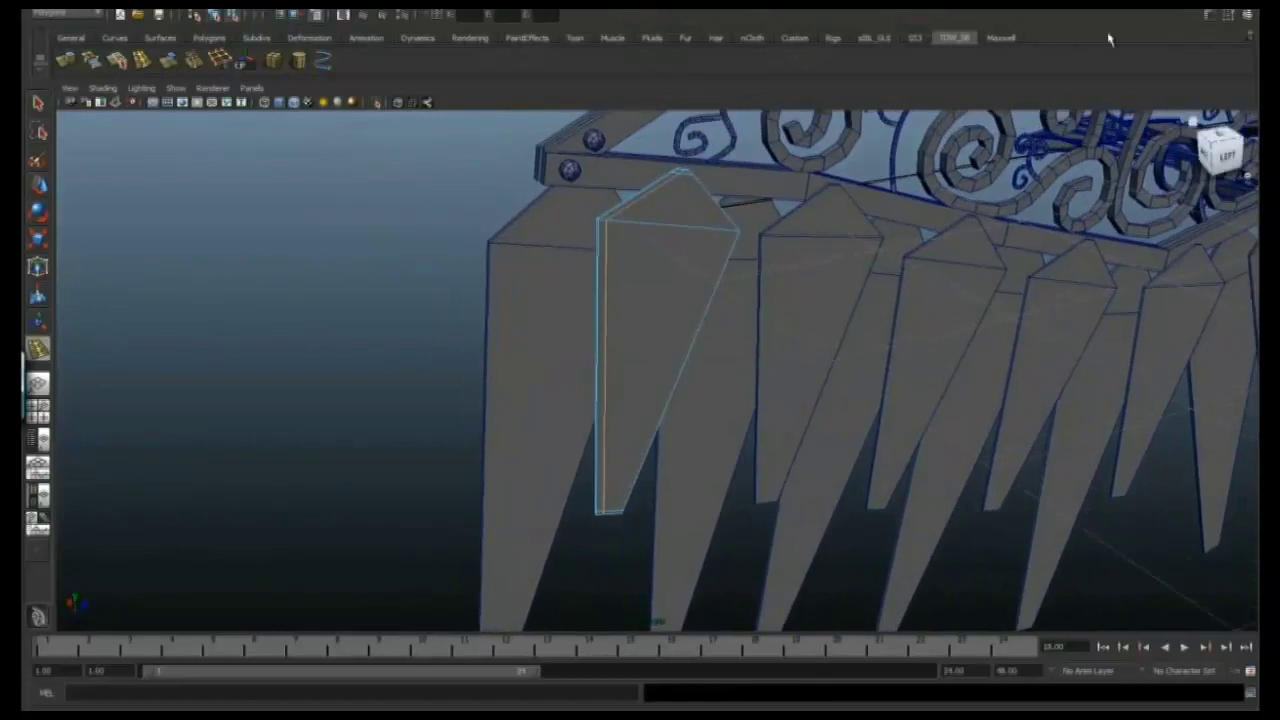
# Add further edge loops near the opposite side and across the same short feather.
pyautogui.click(1228, 14)
pyautogui.click(1228, 14)
pyautogui.scroll(2, 631, 513)
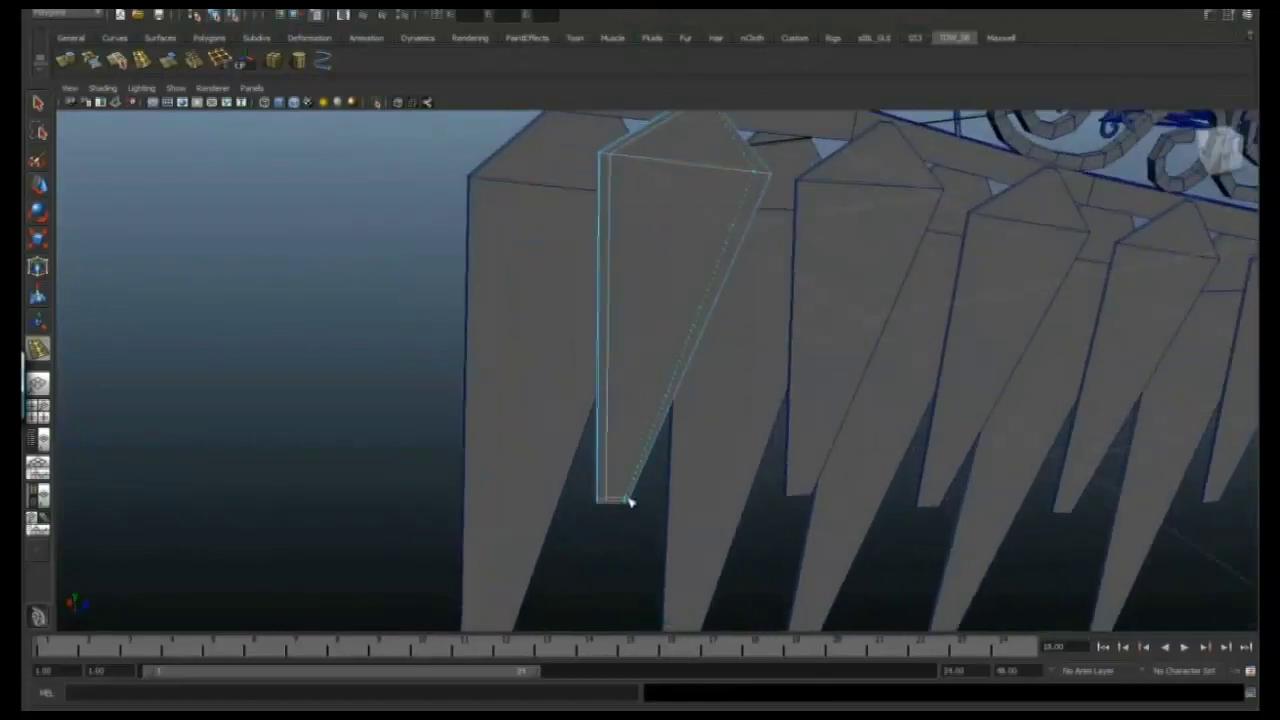
pyautogui.keyDown('alt'); pyautogui.moveTo(630, 502); pyautogui.dragTo(606, 413); pyautogui.keyUp('alt')
# Duplicate the wing-tip rivet, scale the copy down, and place it on the frame's lower bar near the first short feather.
pyautogui.keyDown('alt'); pyautogui.moveTo(643, 287); pyautogui.dragTo(594, 360); pyautogui.keyUp('alt')
pyautogui.keyDown('alt'); pyautogui.moveTo(594, 360); pyautogui.dragTo(630, 343, button='right'); pyautogui.keyUp('alt')
pyautogui.press('e')
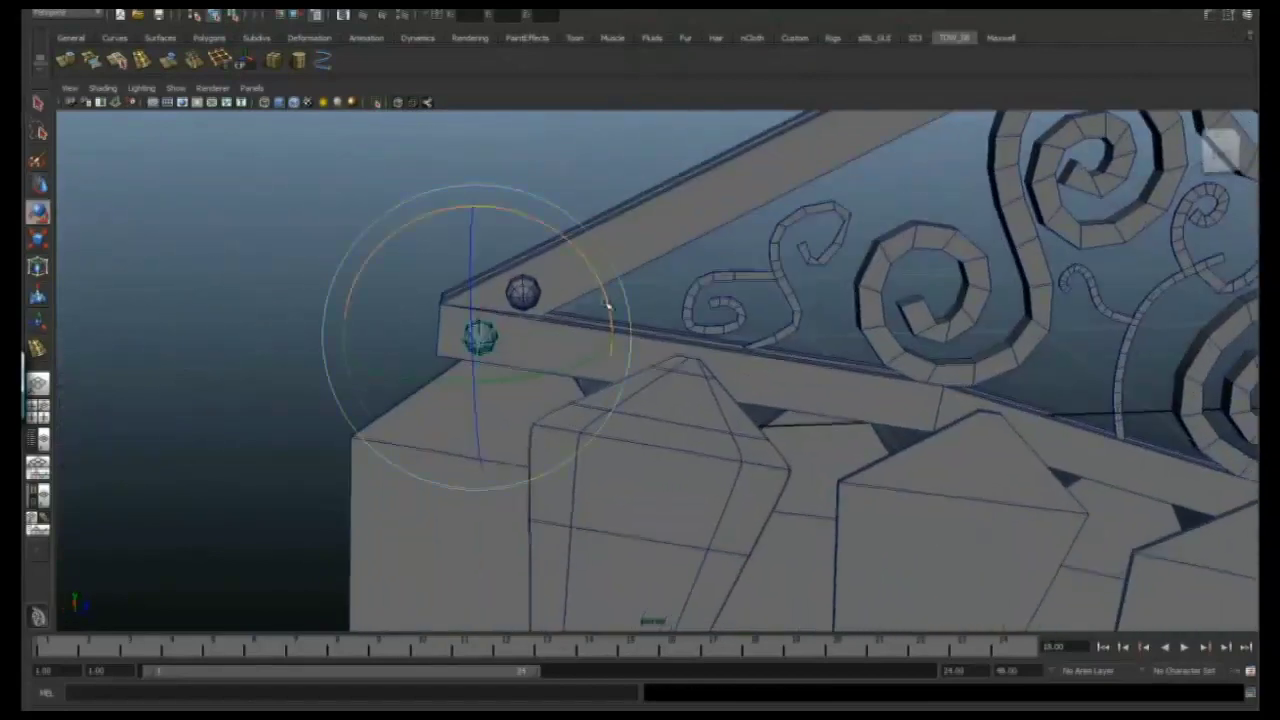
pyautogui.hotkey('ctrl', 'd')
pyautogui.press('w')
pyautogui.press('f')
pyautogui.keyDown('alt'); pyautogui.moveTo(786, 343); pyautogui.dragTo(606, 366); pyautogui.keyUp('alt')
pyautogui.press('r')
pyautogui.keyDown('alt'); pyautogui.moveTo(703, 372); pyautogui.dragTo(515, 335); pyautogui.keyUp('alt')
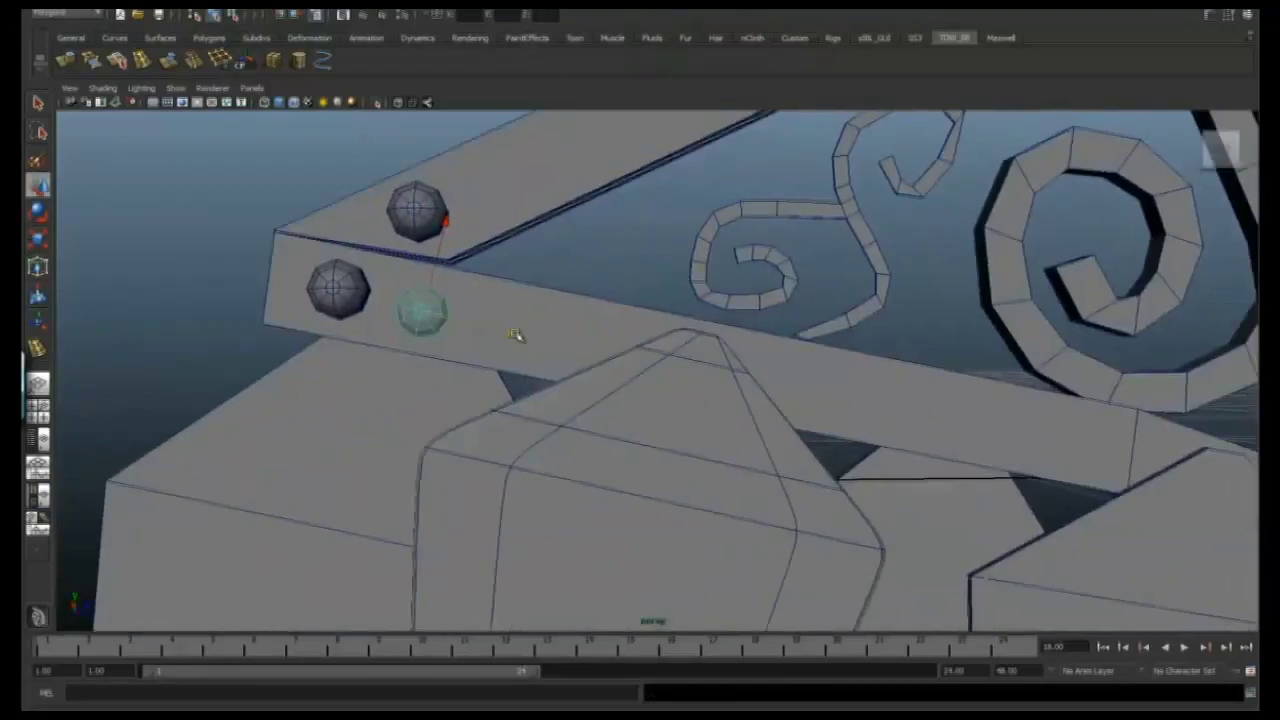
# Tilt and shift the first short feather so its upper end sits against the frame bar beside the small rivets.
pyautogui.keyDown('alt'); pyautogui.moveTo(787, 388); pyautogui.dragTo(676, 450); pyautogui.keyUp('alt')
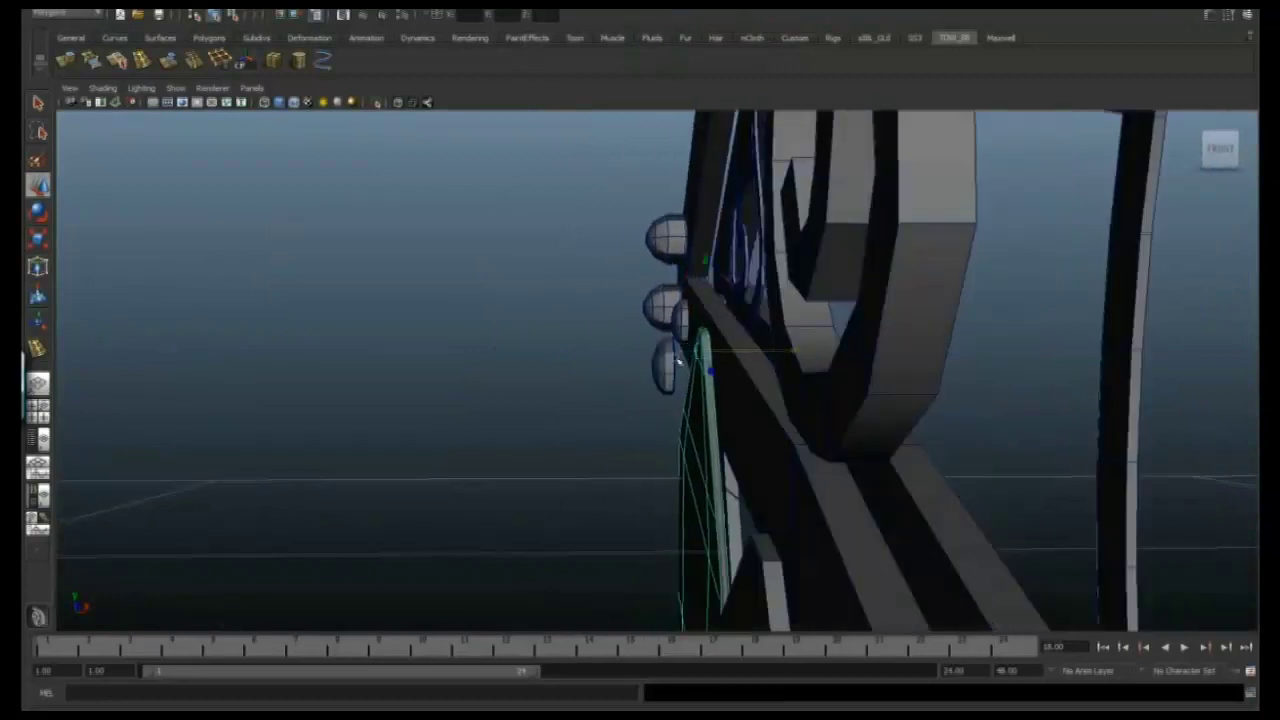
pyautogui.keyDown('alt'); pyautogui.moveTo(638, 368); pyautogui.dragTo(680, 358); pyautogui.keyUp('alt')
pyautogui.press('e')
pyautogui.press('w')
pyautogui.keyDown('alt'); pyautogui.moveTo(604, 291); pyautogui.dragTo(733, 318); pyautogui.keyUp('alt')
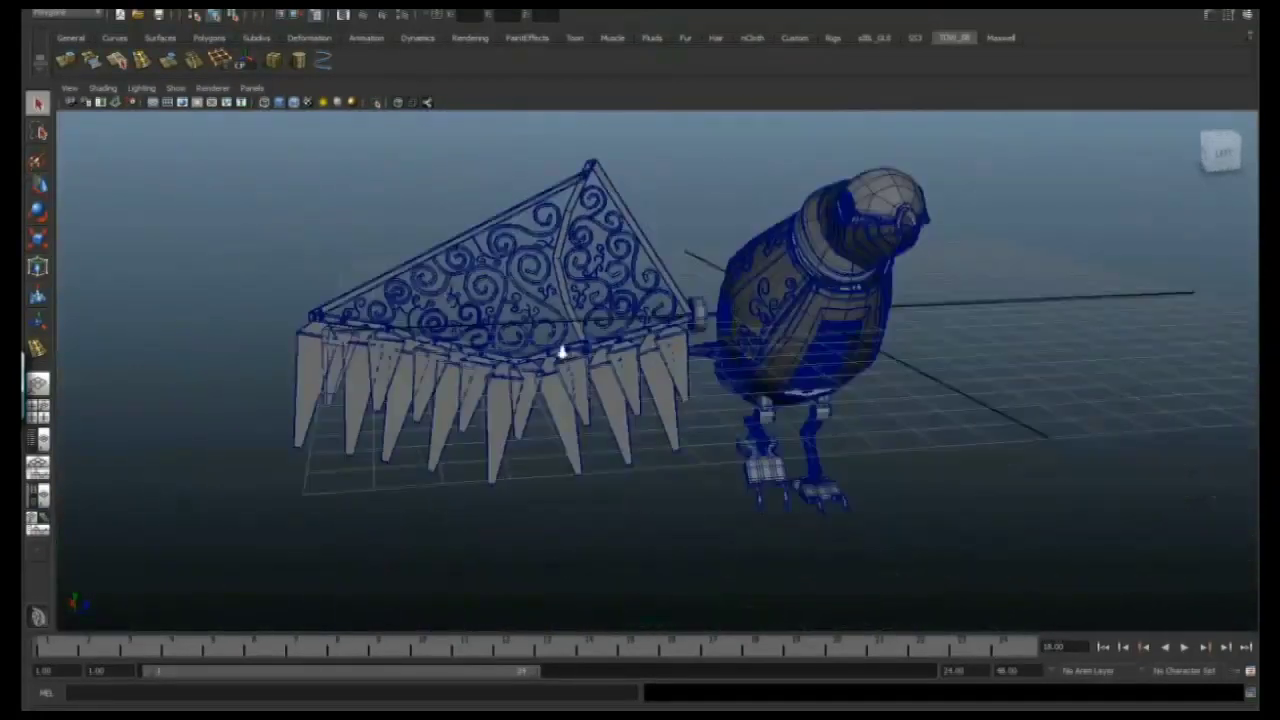
# Duplicate the completed wing group and mirror it to the bird's other side with a Scale Z of -1.
pyautogui.keyDown('alt'); pyautogui.moveTo(562, 351); pyautogui.dragTo(275, 304); pyautogui.keyUp('alt')
pyautogui.keyDown('alt'); pyautogui.moveTo(358, 180); pyautogui.dragTo(760, 258); pyautogui.keyUp('alt')
pyautogui.press('w')
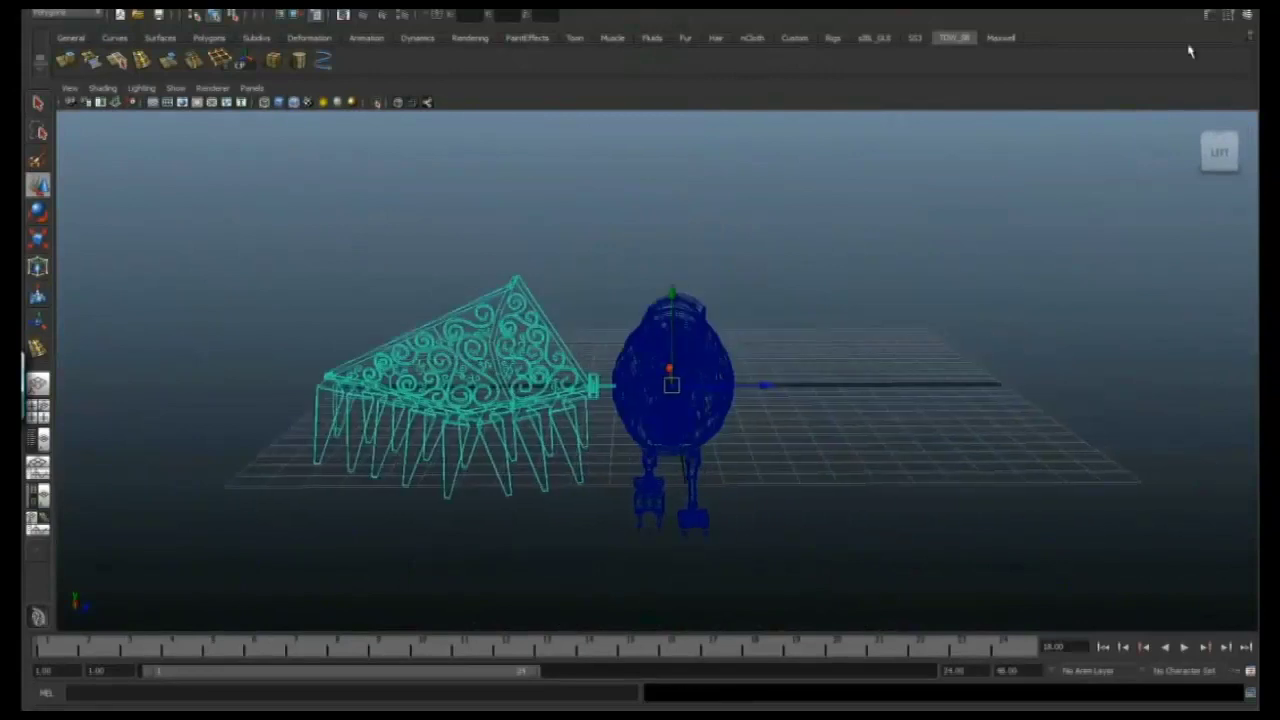
pyautogui.hotkey('ctrl', 'a')
pyautogui.click(1230, 241)
pyautogui.write('-1')
pyautogui.press('Return')
# Rotate the two wing groups about the Z axis to adjust their tilt relative to the bird's body.
pyautogui.keyDown('alt'); pyautogui.moveTo(620, 280); pyautogui.dragTo(590, 295); pyautogui.keyUp('alt')
pyautogui.press('e')
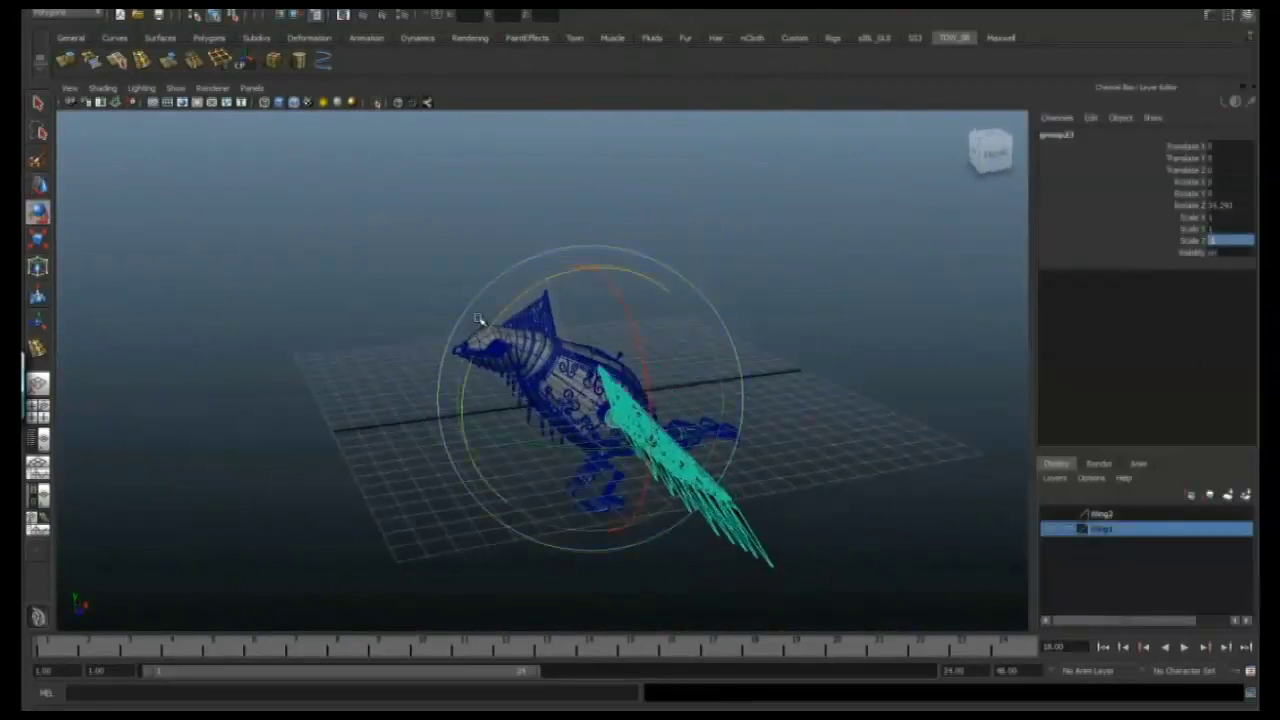
pyautogui.keyDown('alt'); pyautogui.moveTo(484, 330); pyautogui.dragTo(567, 318); pyautogui.keyUp('alt')
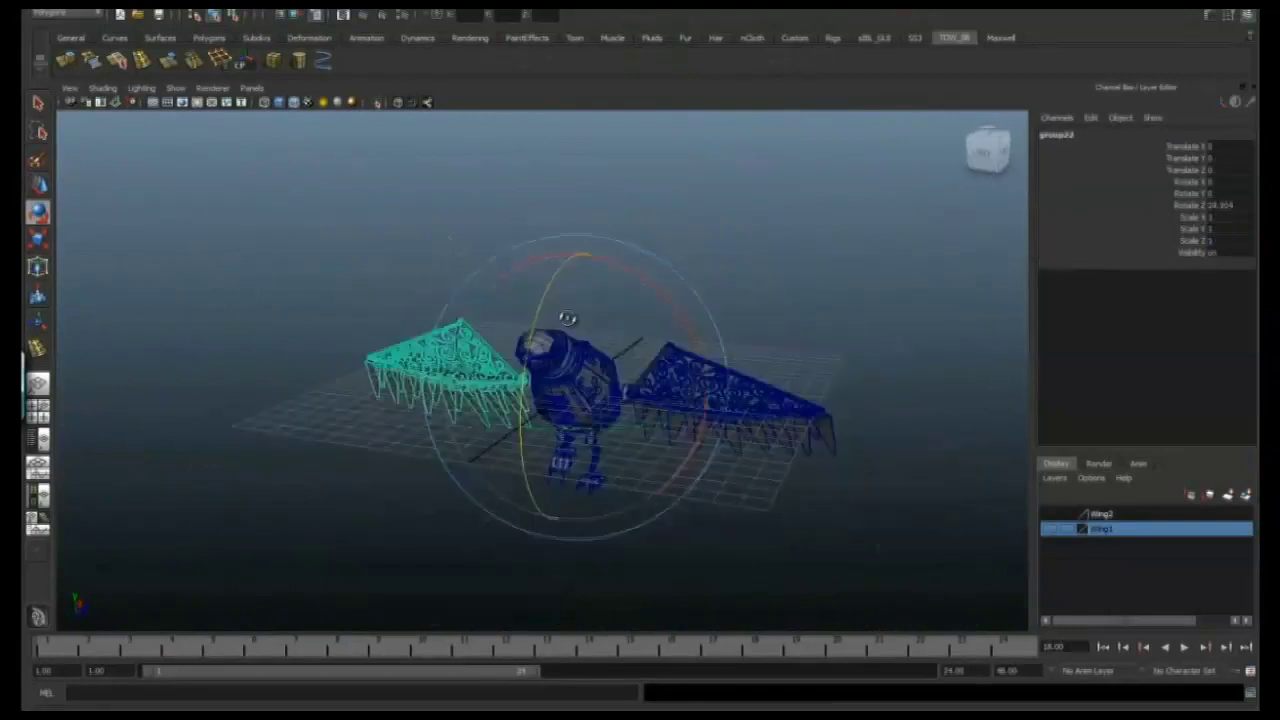